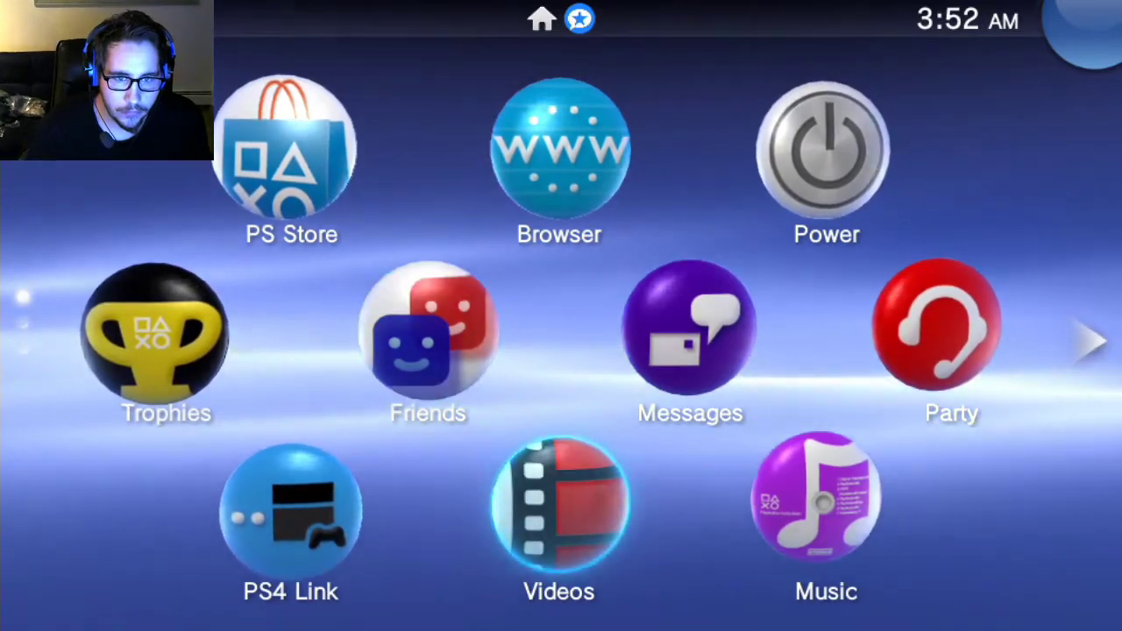
Step: Open molecularShell, run its HENkaku installer and accept the welcome message
scroll(561, 315, "down", 1)
key("Right")
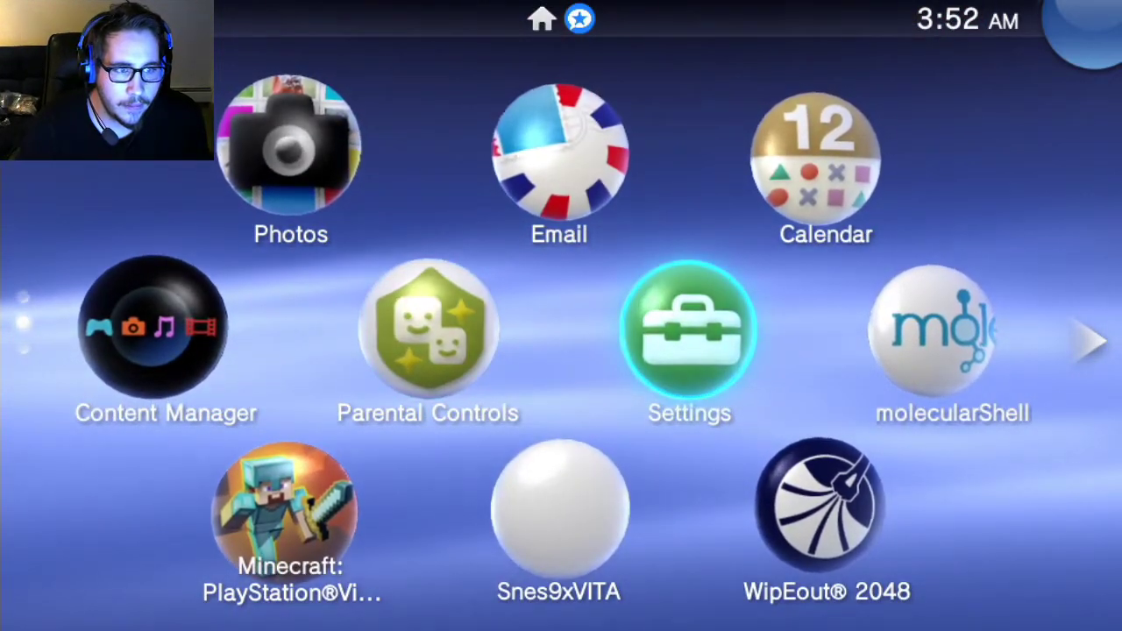
key("Right")
key("Return")
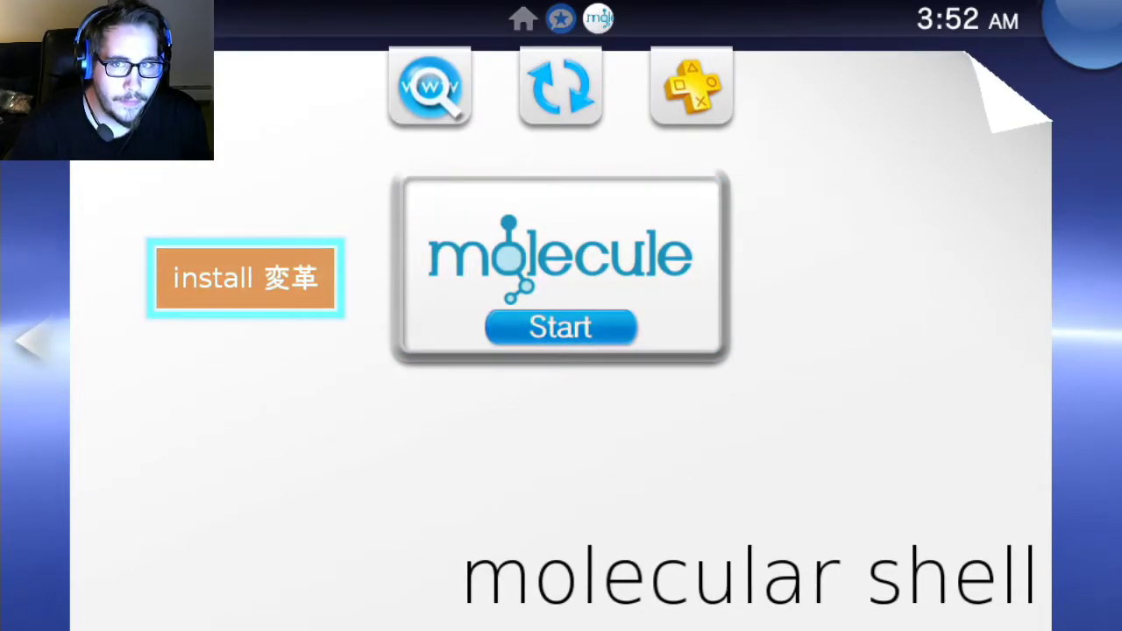
key("Return")
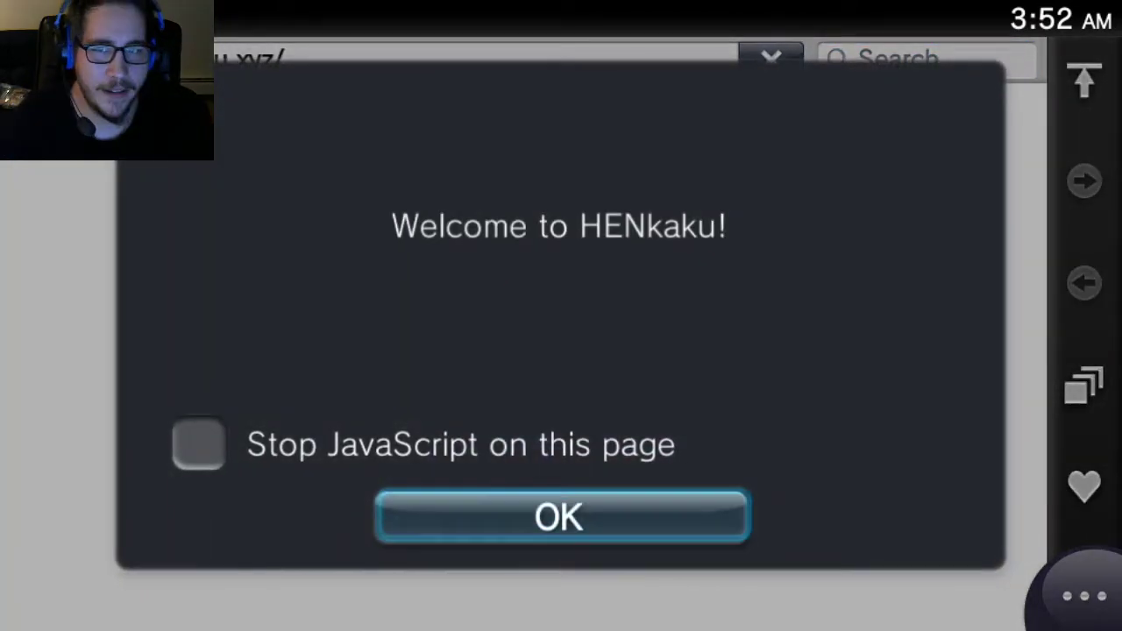
key("Return")
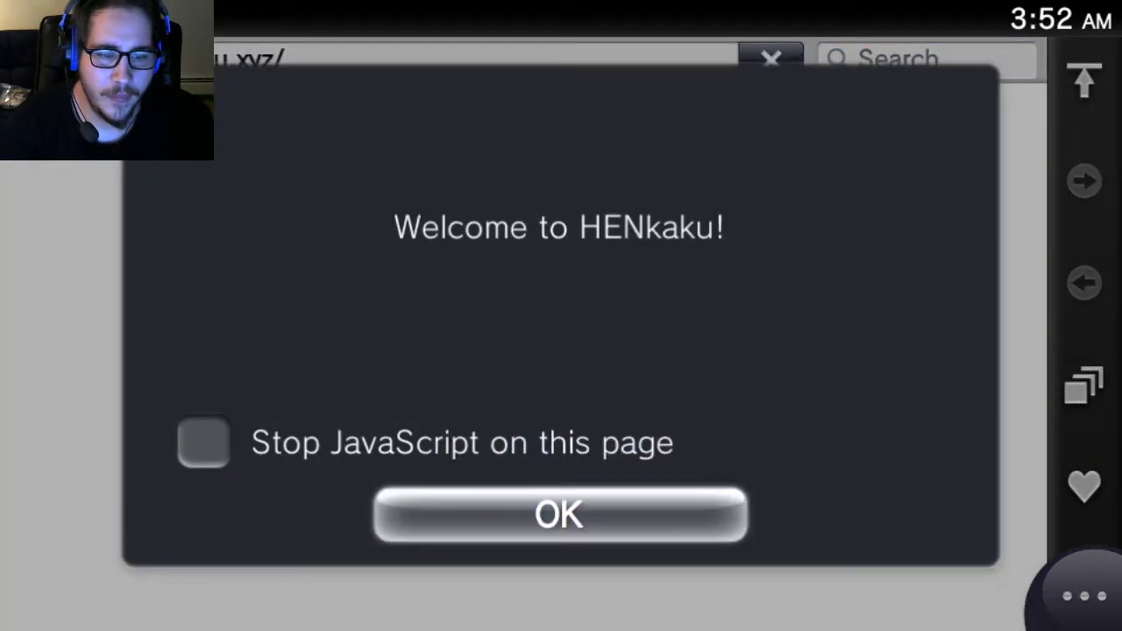
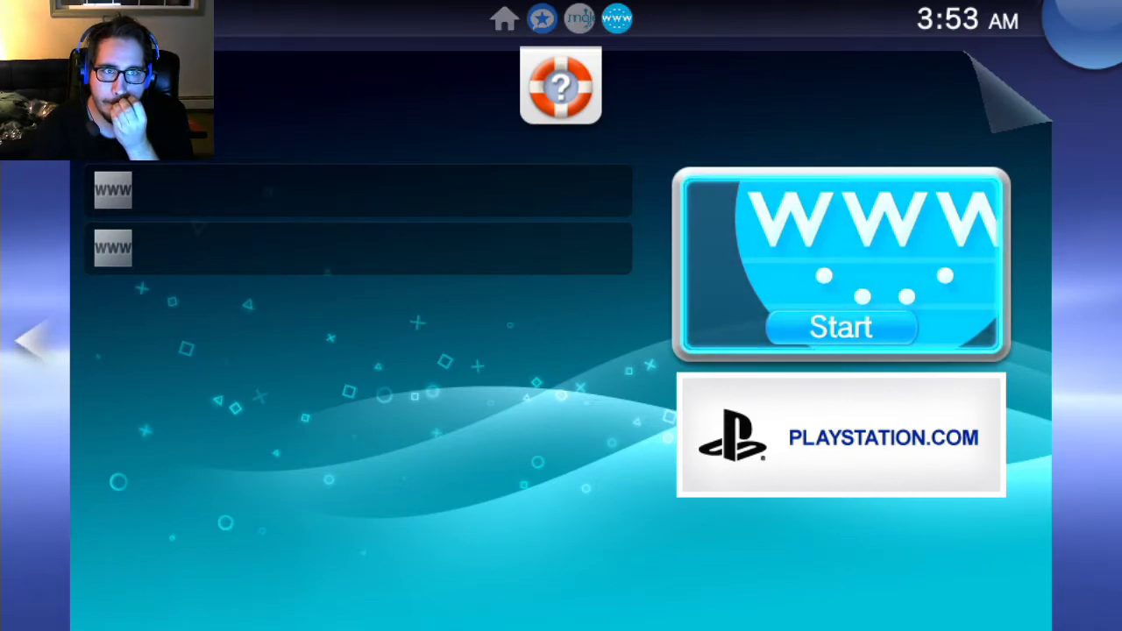
Step: Switch from the browser page back to molecularShell and start it
key("Down")
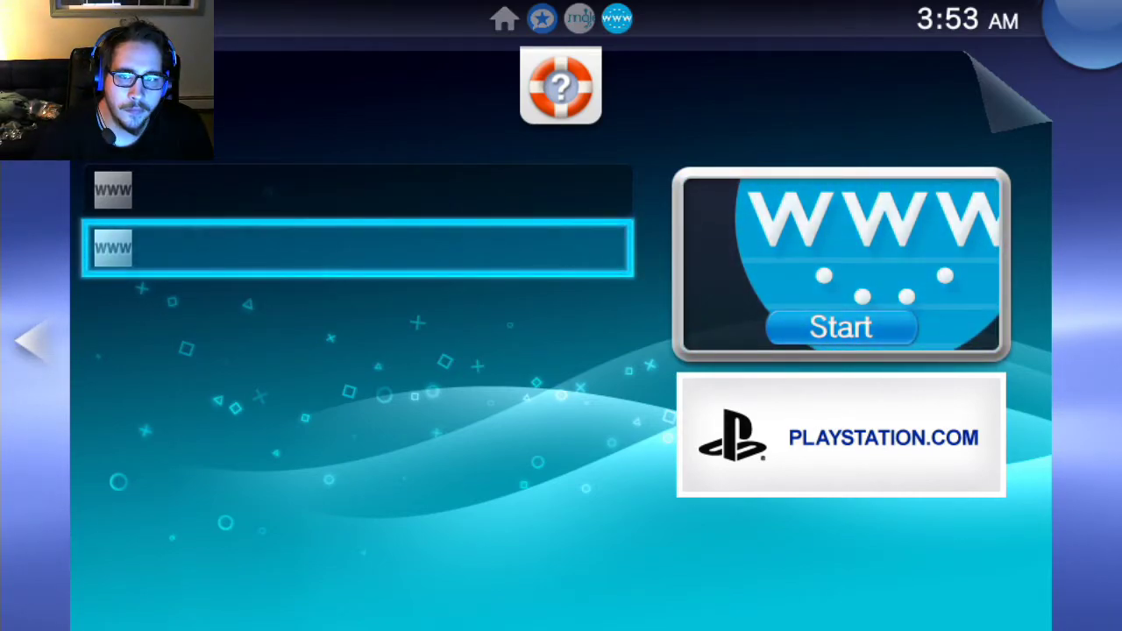
key("Left")
key("Return")
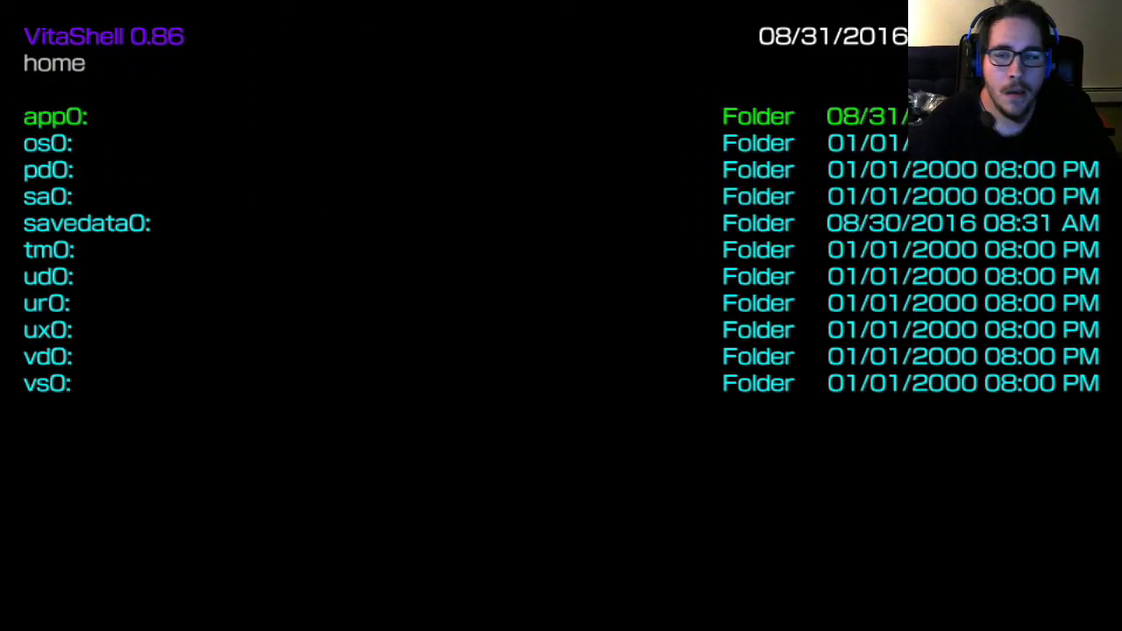
key("Down")
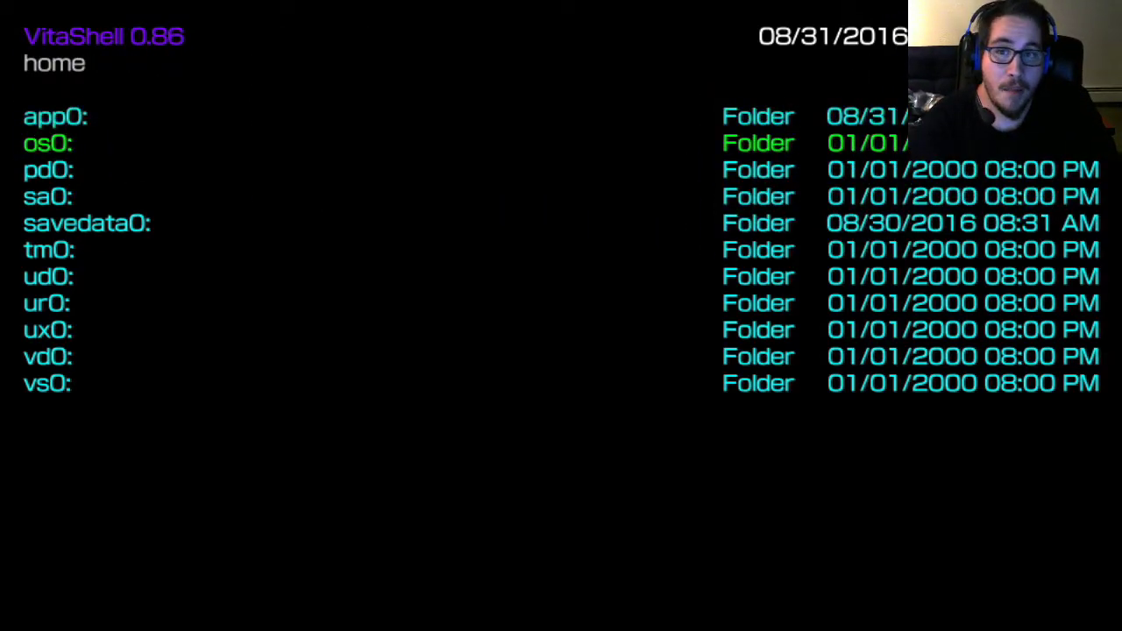
key("Up")
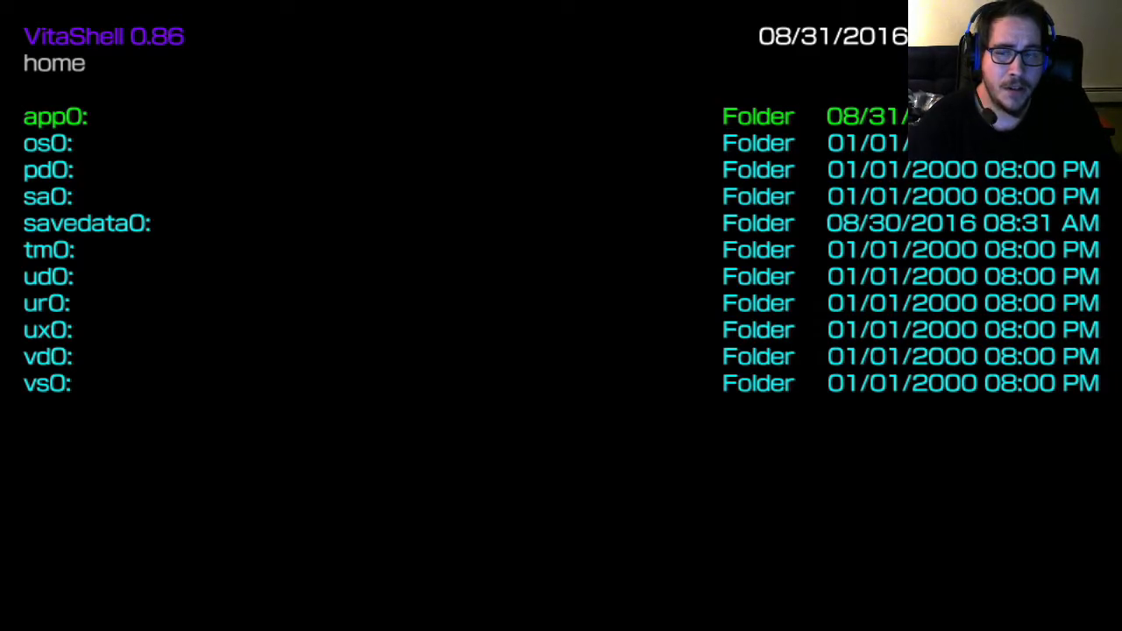
key("Down")
key("Down")
key("Down")
key("Down")
key("Down")
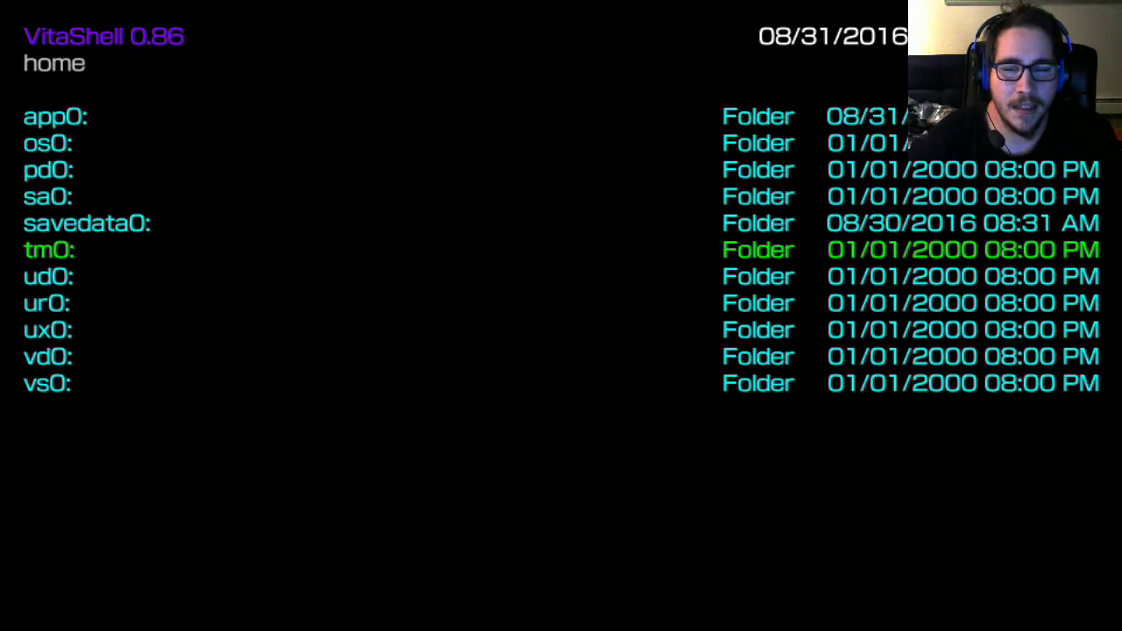
key("Up")
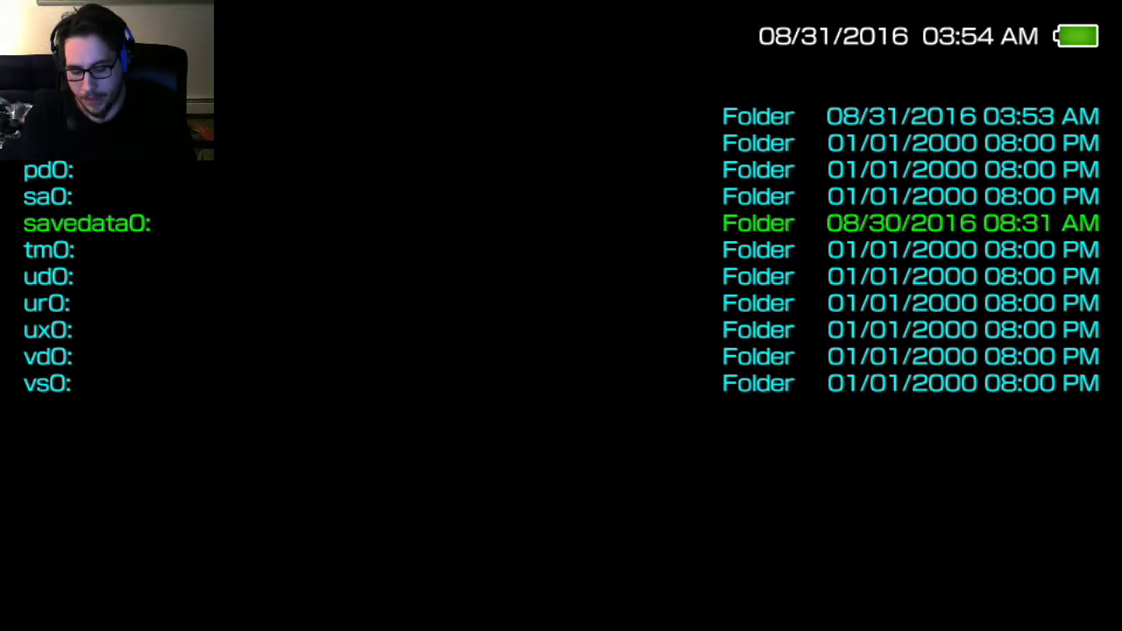
Step: Start VitaShell's FTP server and keep it running in the background
key("Select")
key("Return")
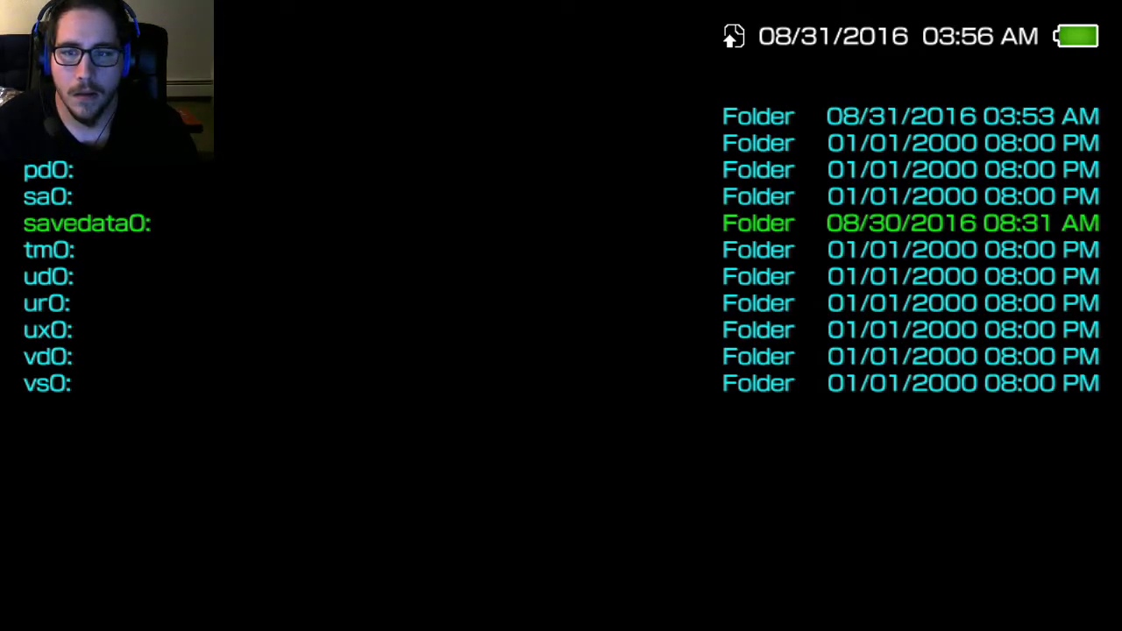
Step: Open the ux0: partition from the VitaShell home list
key("Down")
key("Down")
key("Down")
key("Down")
key("Down")
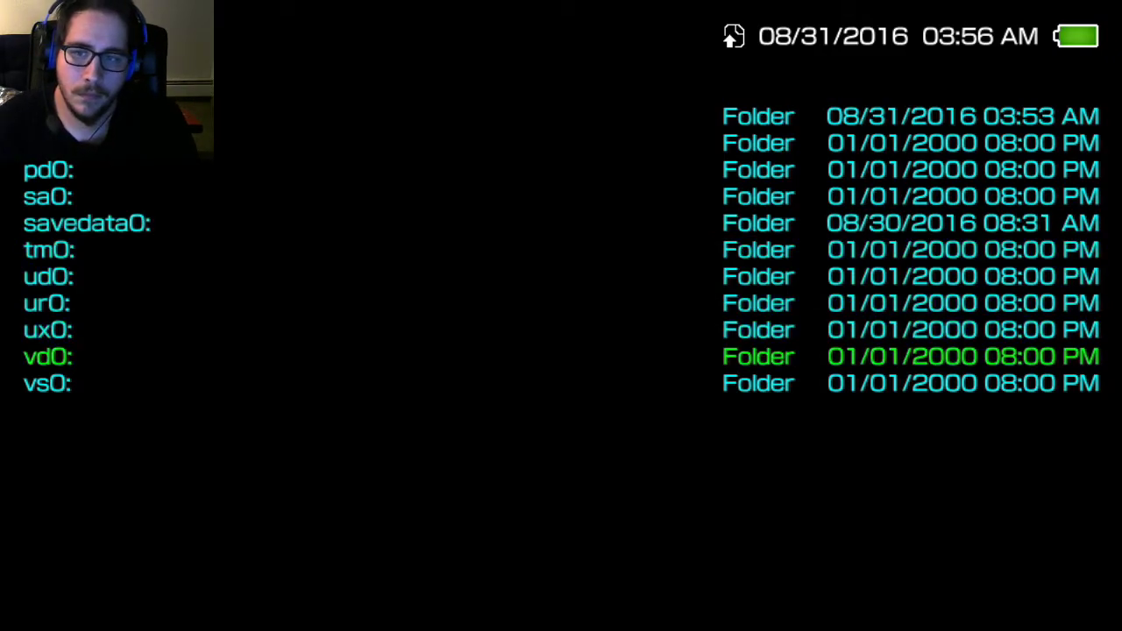
key("Return")
key("Escape")
key("Up")
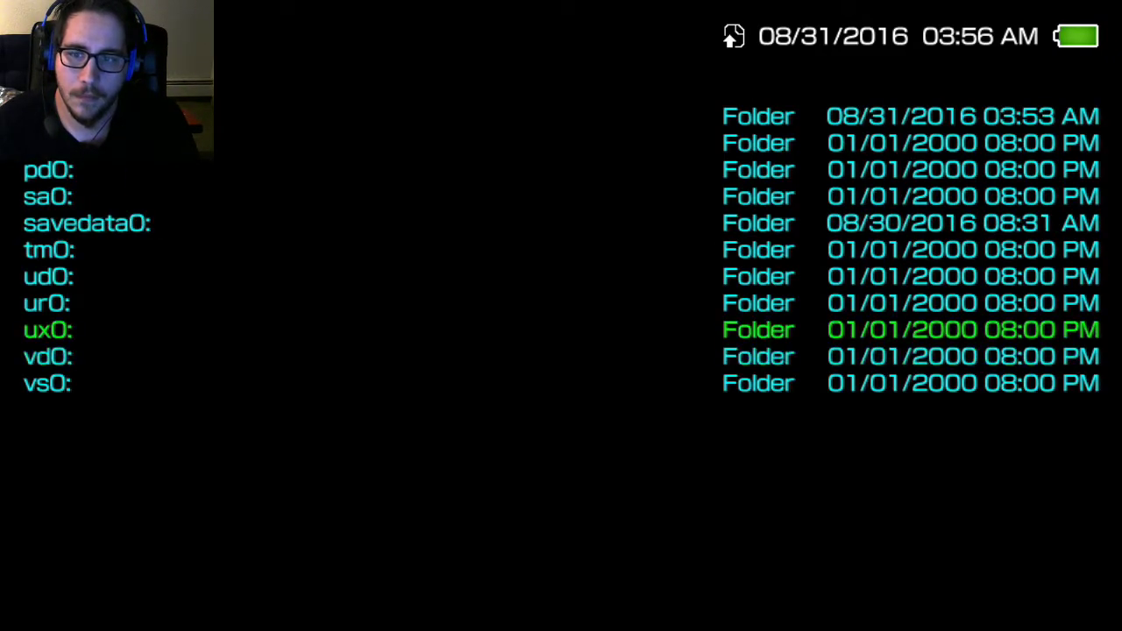
key("Return")
Step: Install the Vitamin_v1.0.vpk package from ux0: and accept its extended permissions request
key("Down")
key("Down")
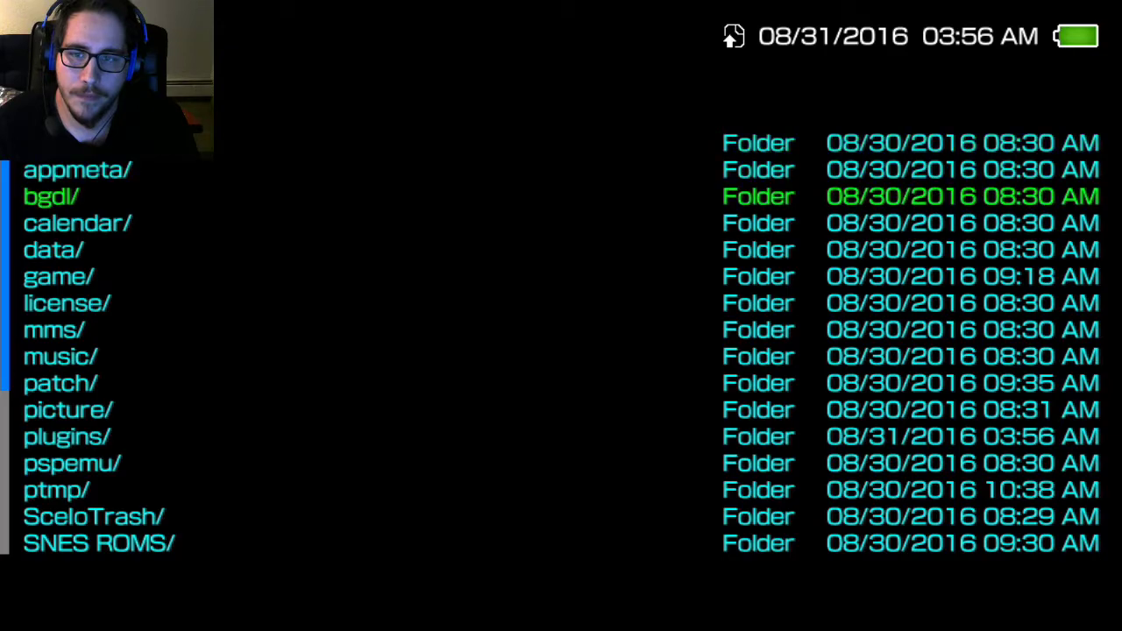
key("Down")
key("Down")
key("Down")
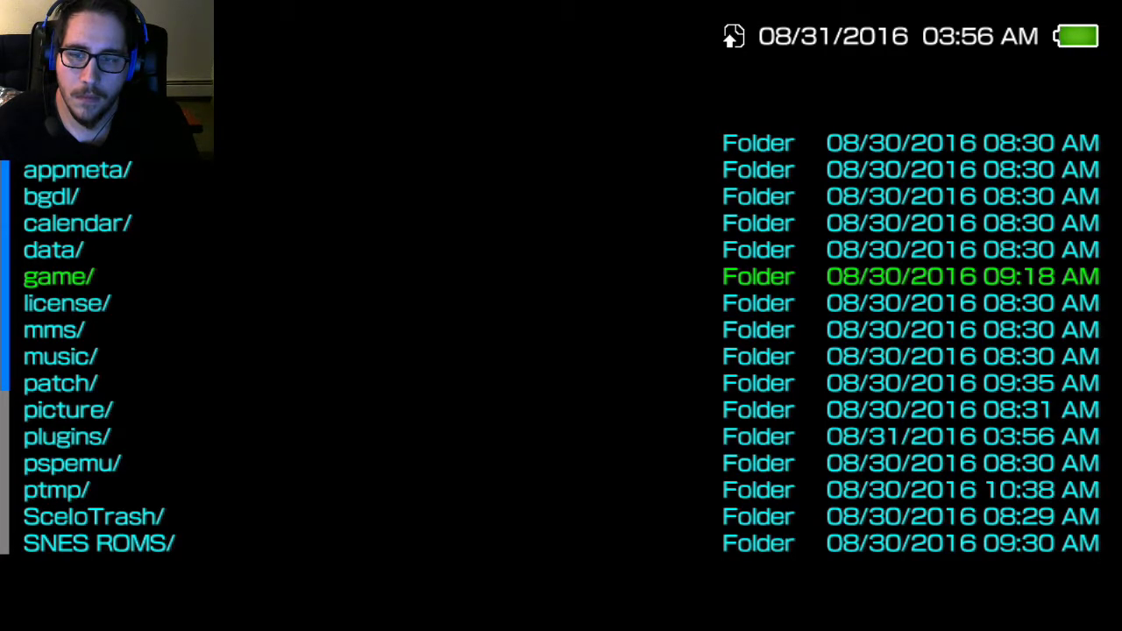
key("Down")
key("Down")
key("Down")
key("Down")
key("Down")
key("Down")
key("Down")
key("Down")
key("Down")
key("Down")
key("Down")
key("Down")
key("Down")
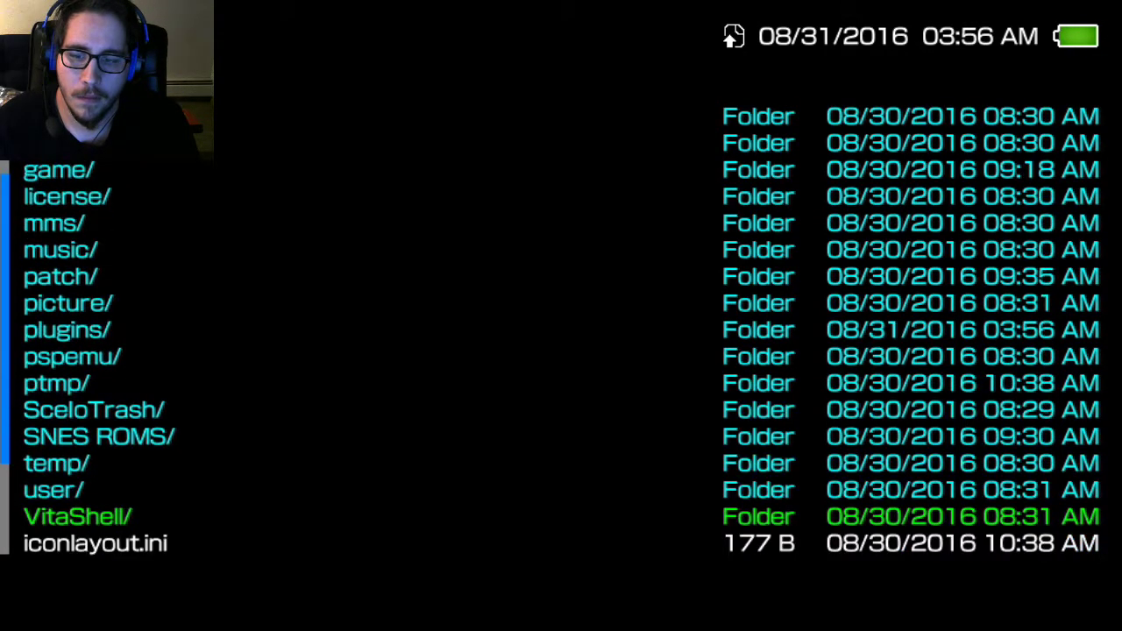
key("Down")
key("Down")
key("Down")
key("Down")
key("Down")
key("Up")
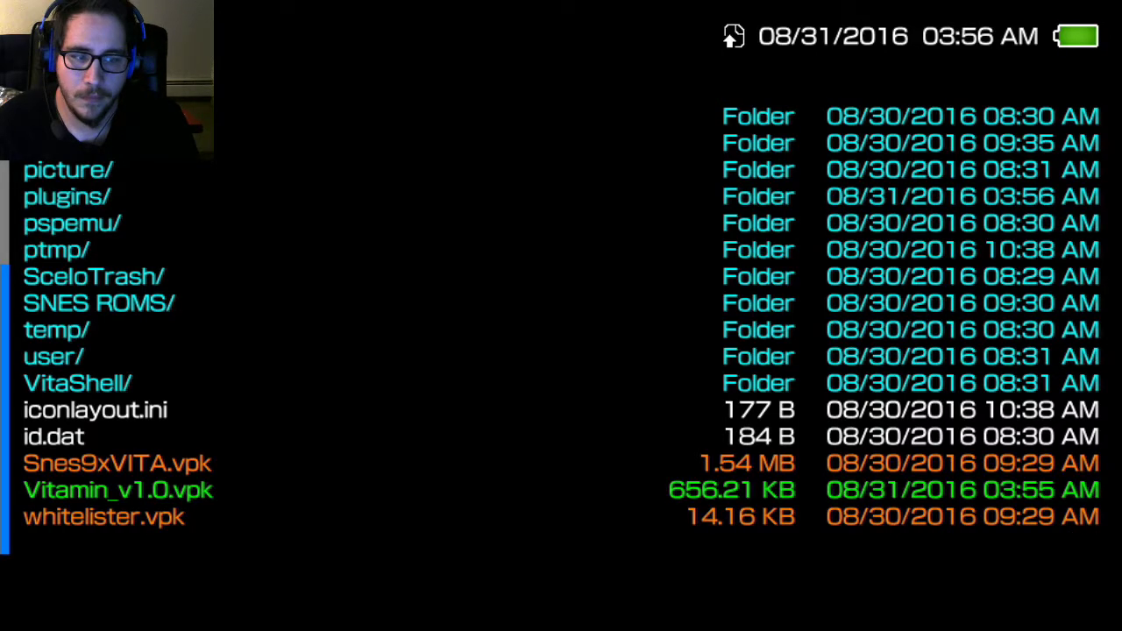
key("Return")
key("Return")
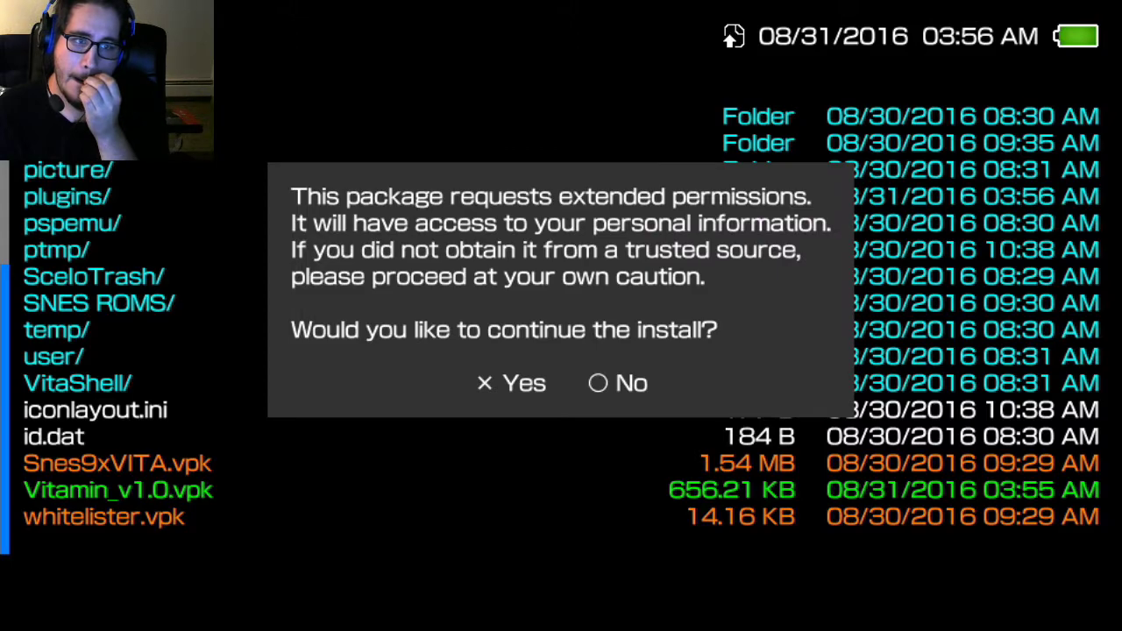
key("Return")
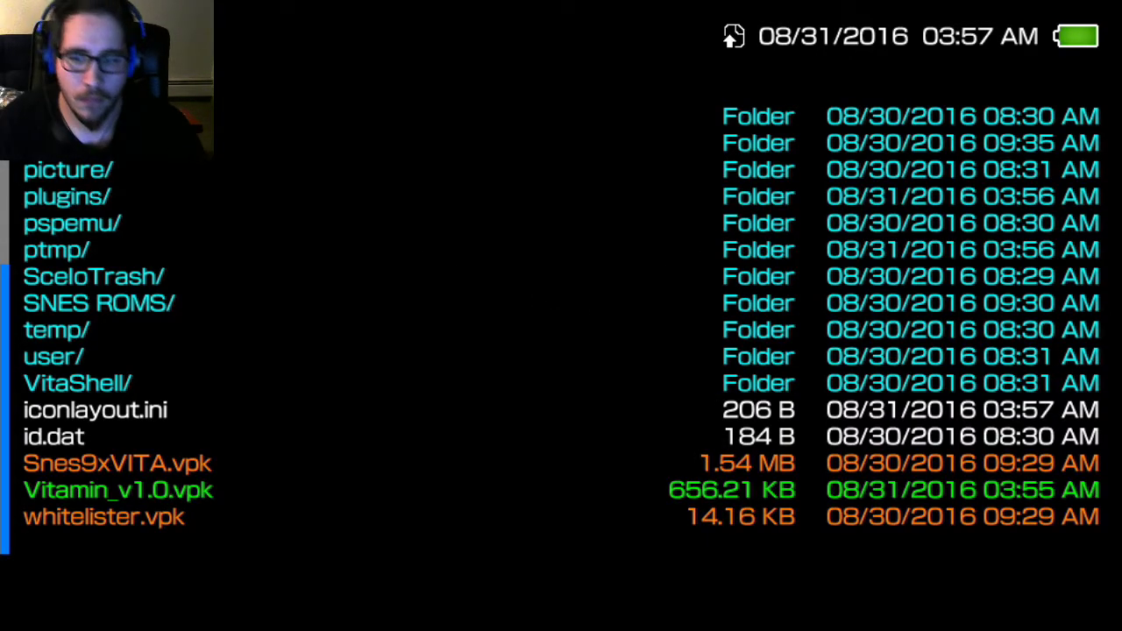
Step: Leave VitaShell for the home screen and go to the page with the Vitamin bubble
key("super")
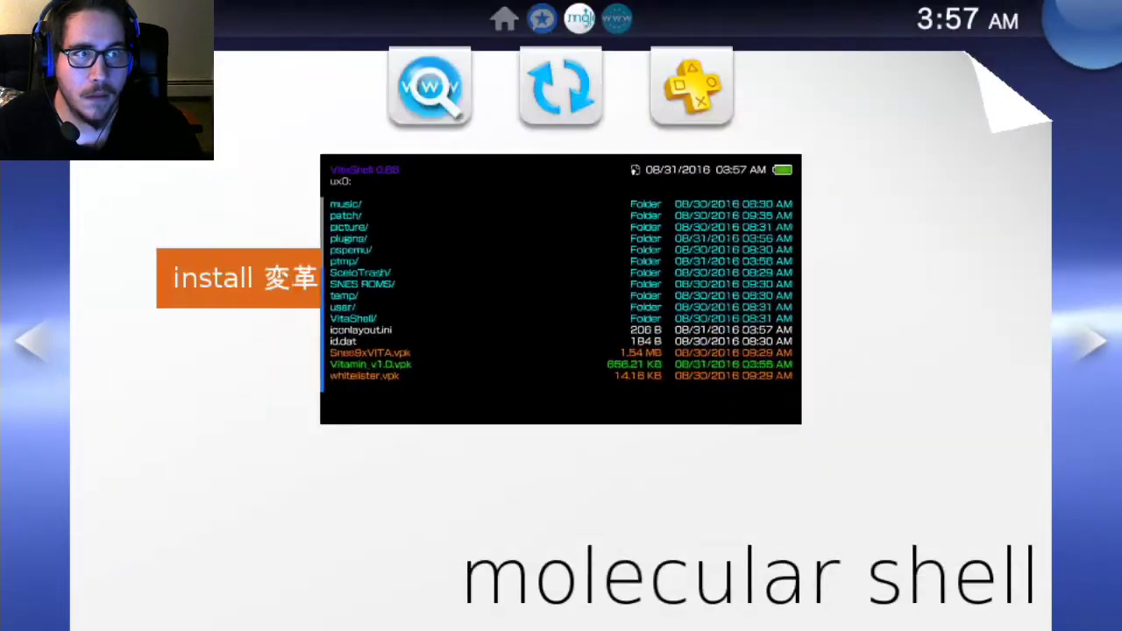
key("Left")
key("Left")
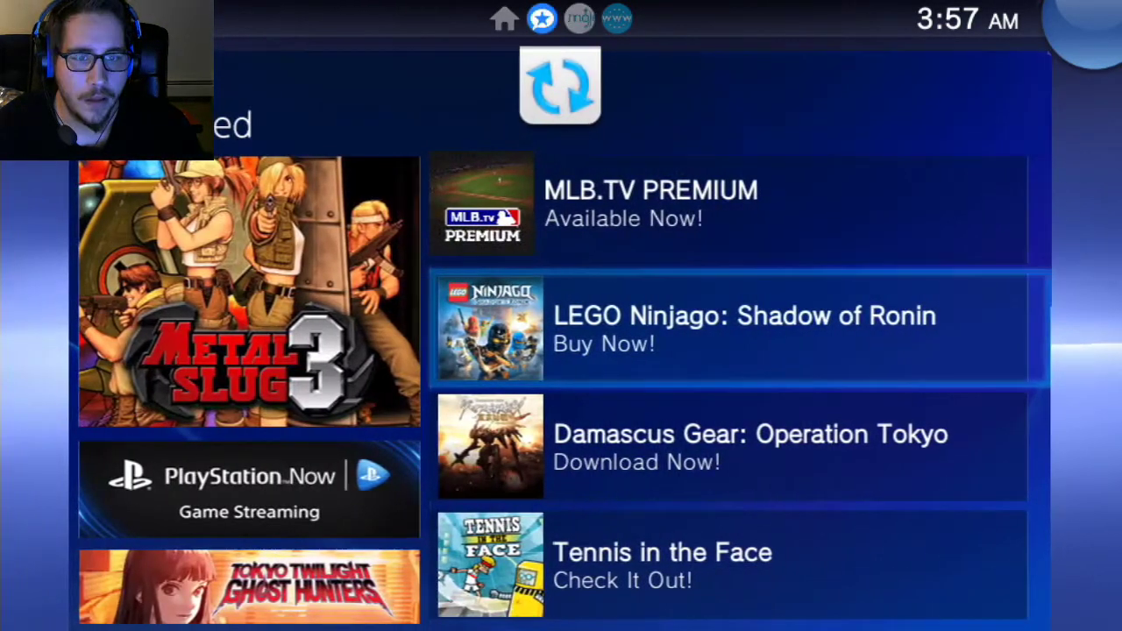
key("Left")
key("Down")
key("Down")
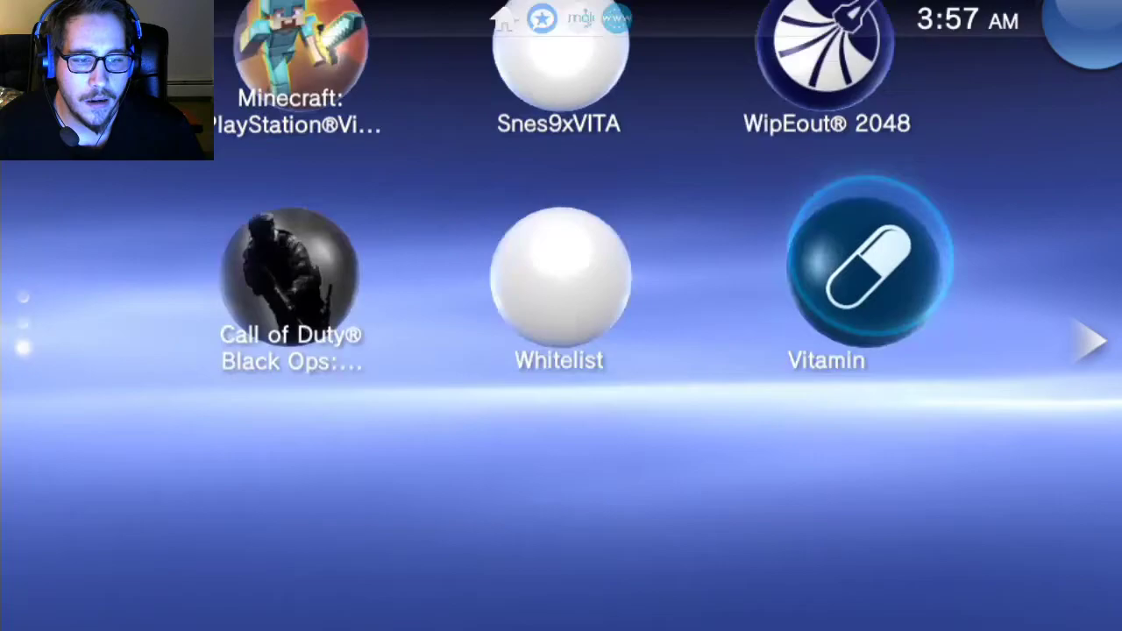
Step: Look over the installed game bubbles on the home screen pages
key("Up")
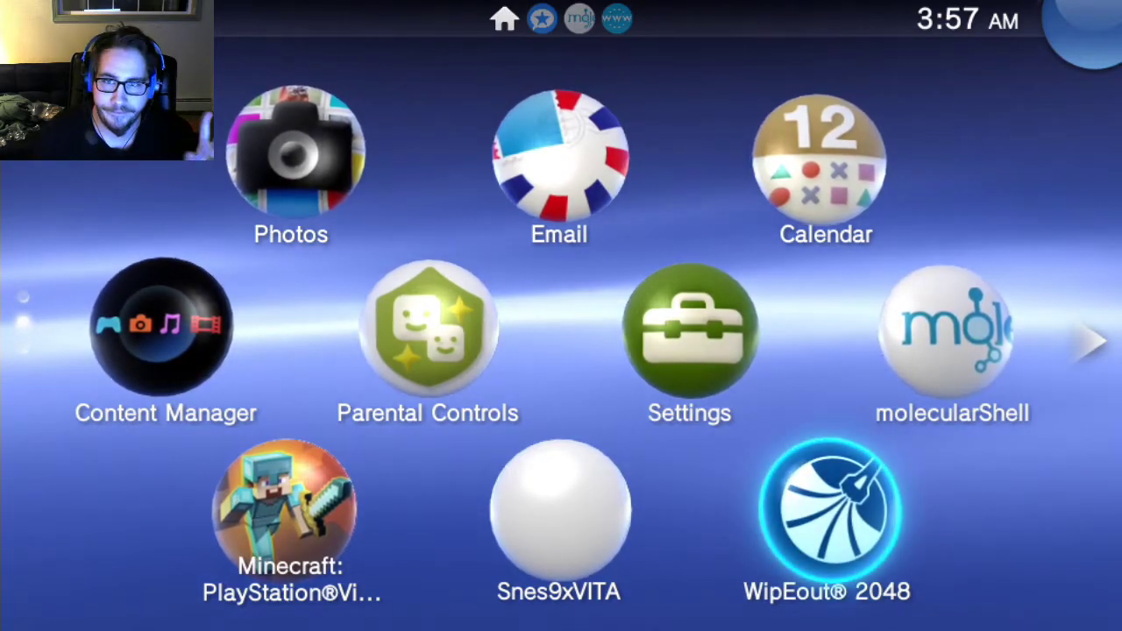
key("Left")
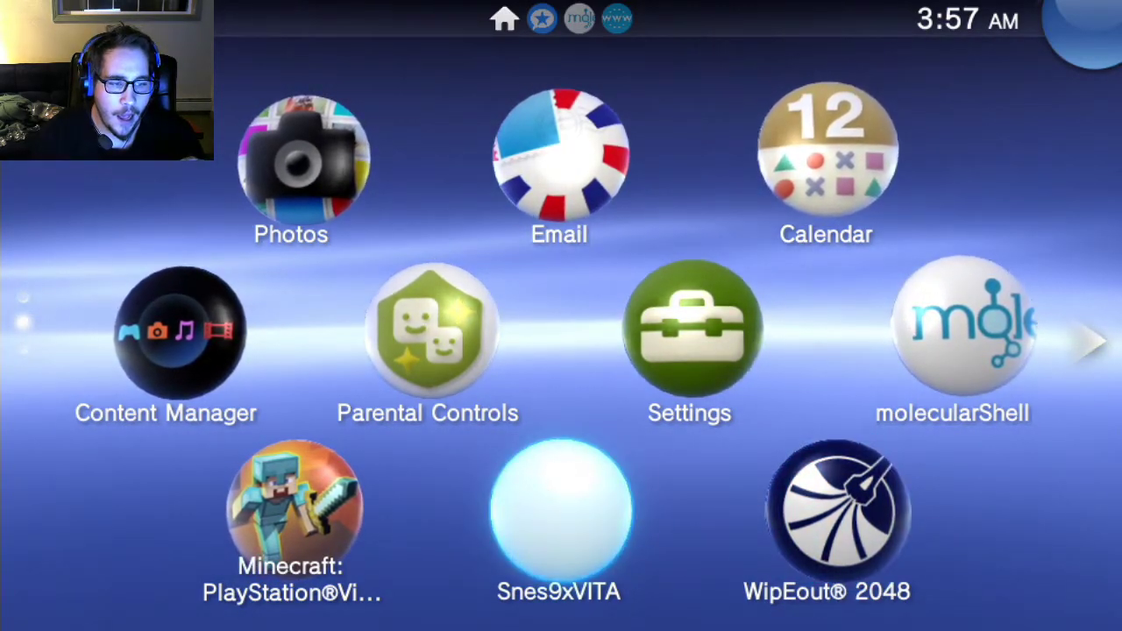
key("Left")
key("Down")
key("Down")
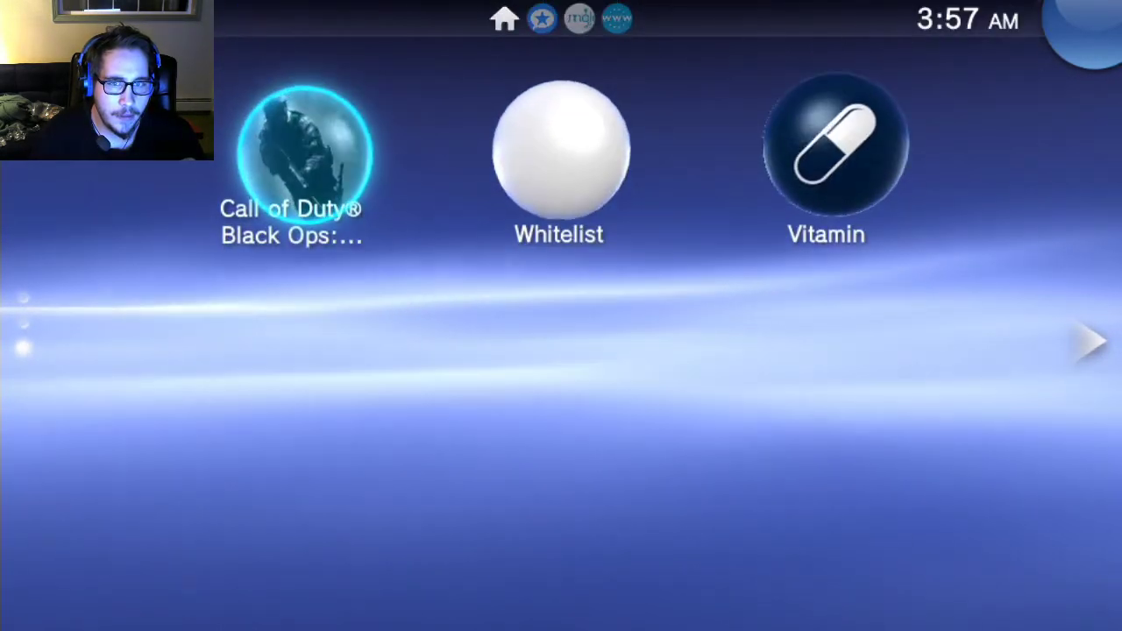
key("Up")
key("Down")
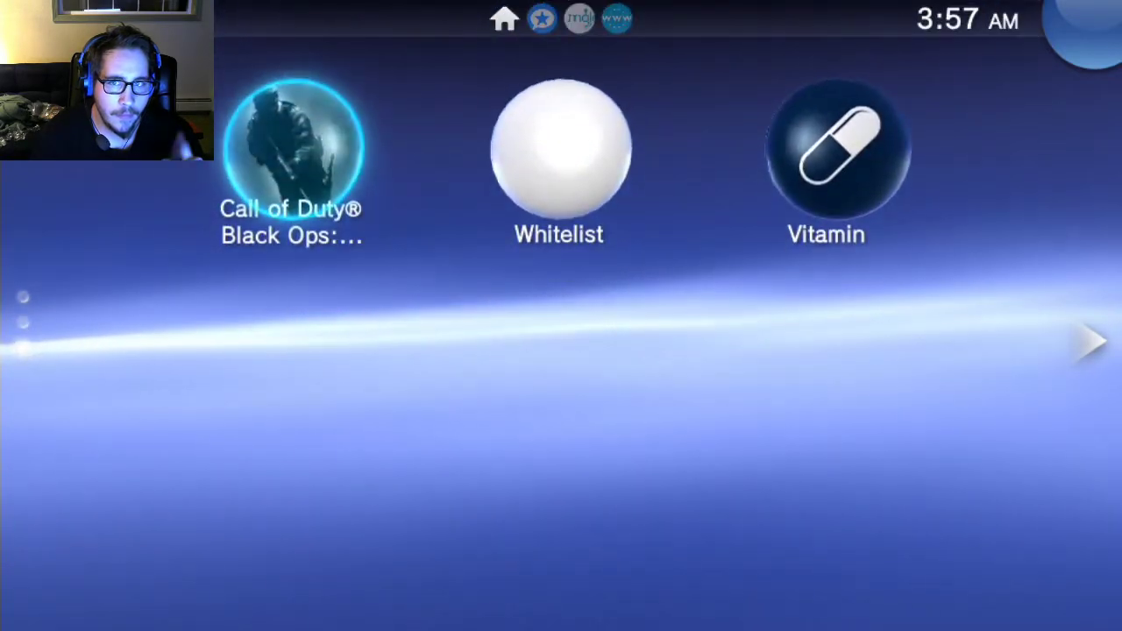
Step: Launch the Vitamin application from its home screen bubble
key("Right")
key("Right")
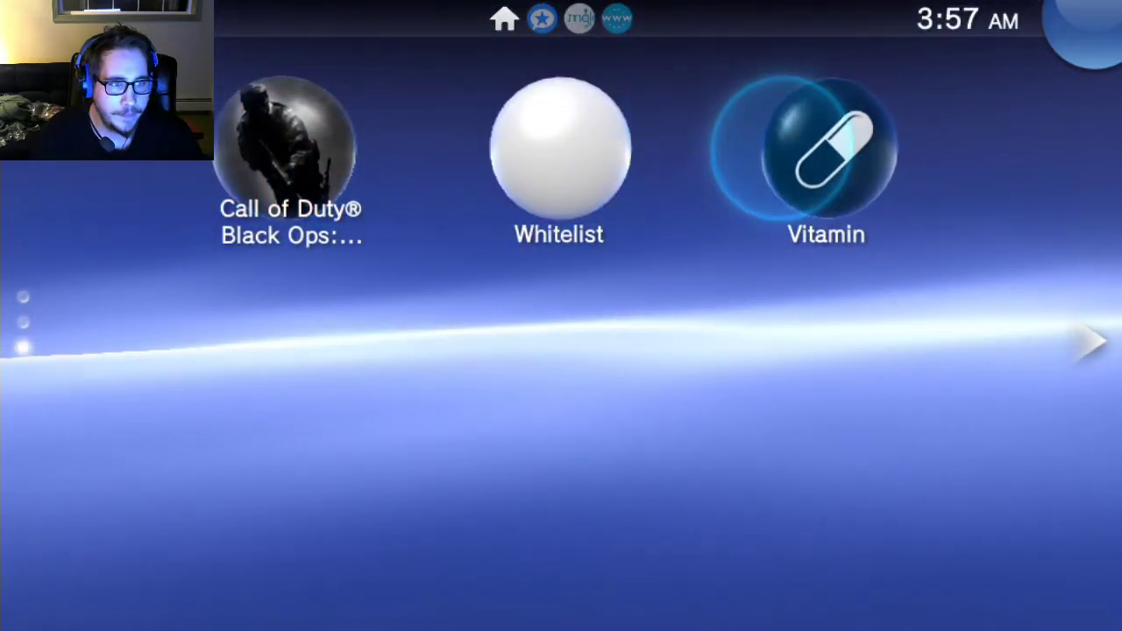
key("Return")
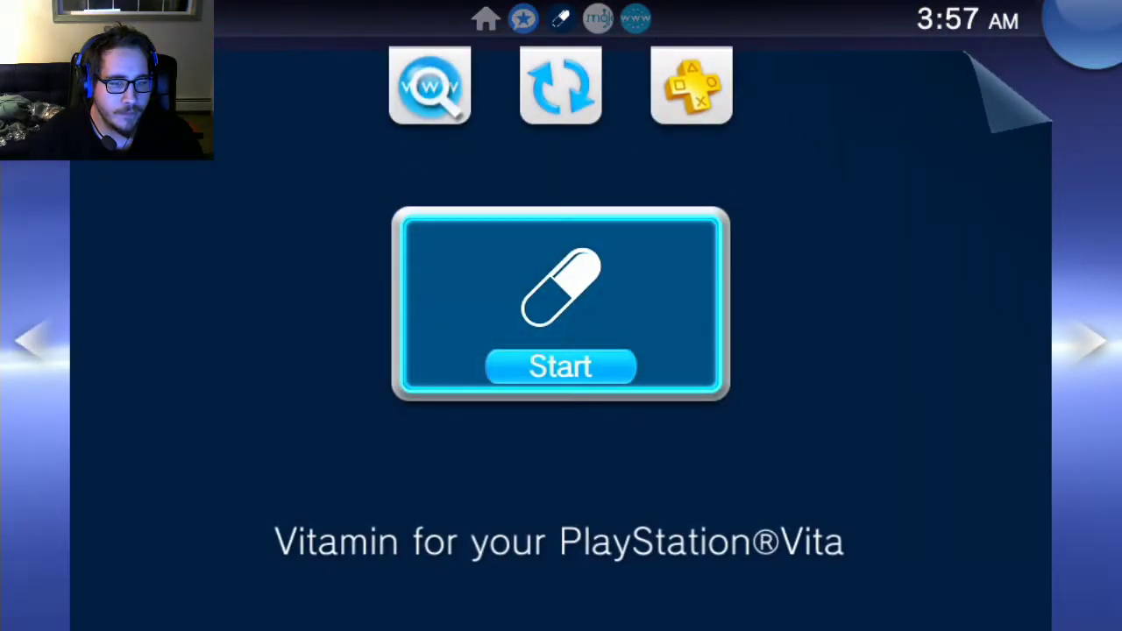
key("Return")
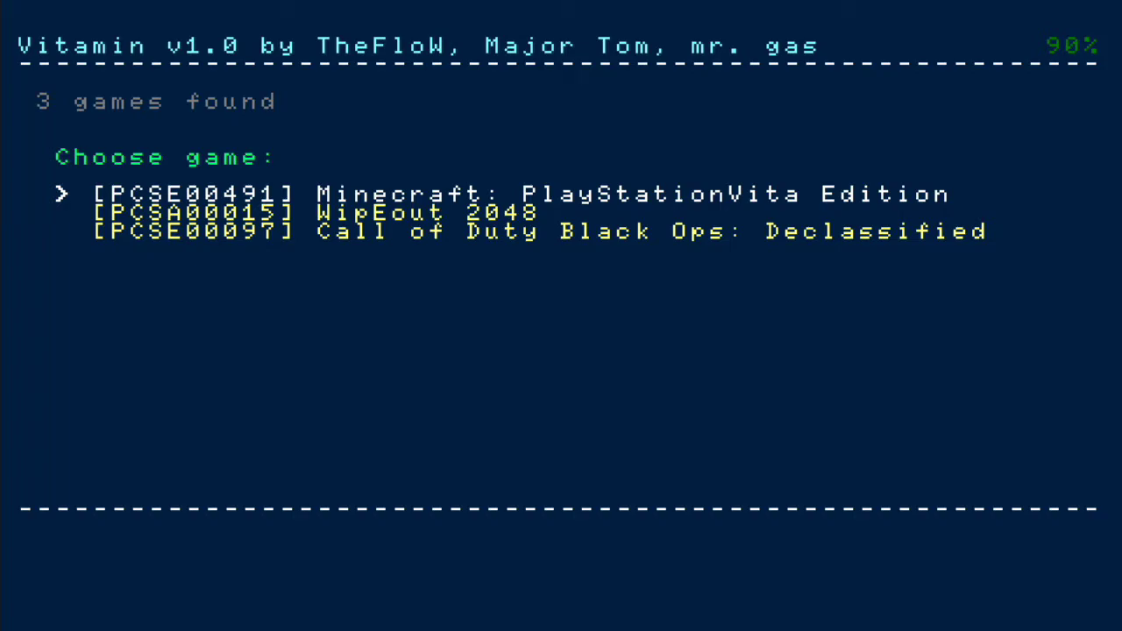
Step: Choose Minecraft: PlayStationVita Edition and start dumping the full game
key("Down")
key("Down")
key("Up")
key("Up")
key("Return")
key("Down")
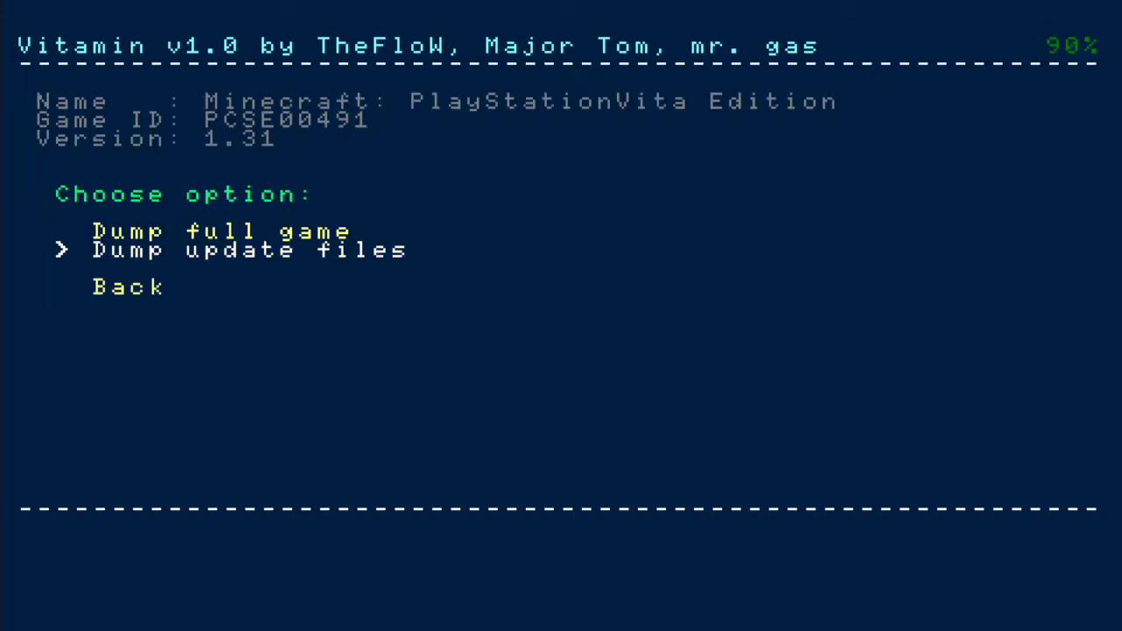
key("Up")
key("Return")
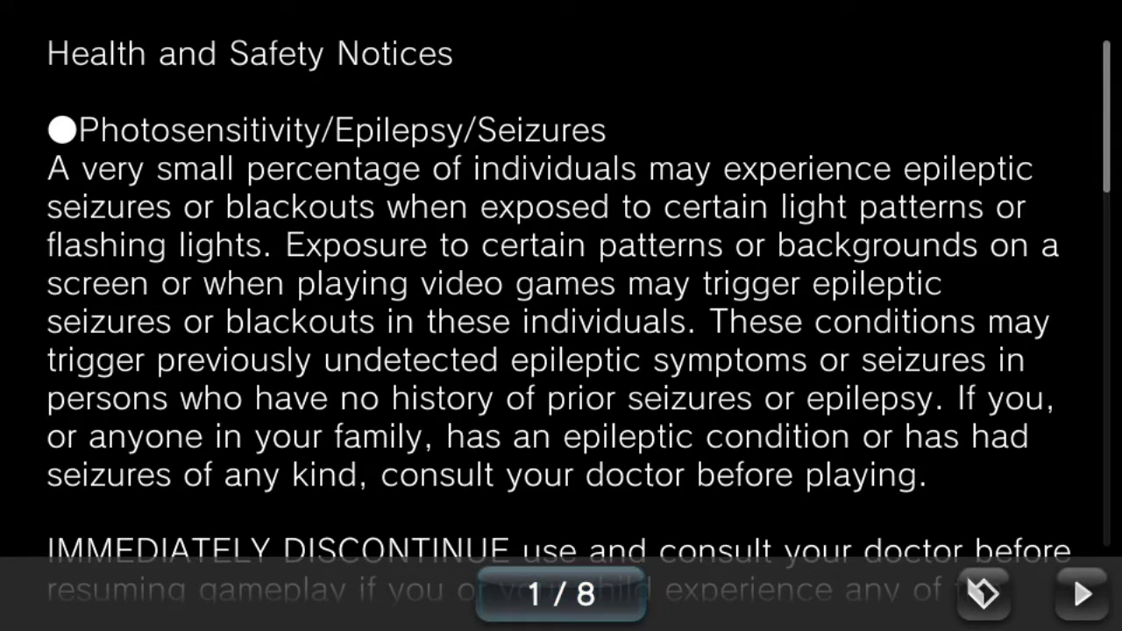
Step: Leave the Party app's health notice, switch back to Vitamin and continue the Minecraft dump
key("Escape")
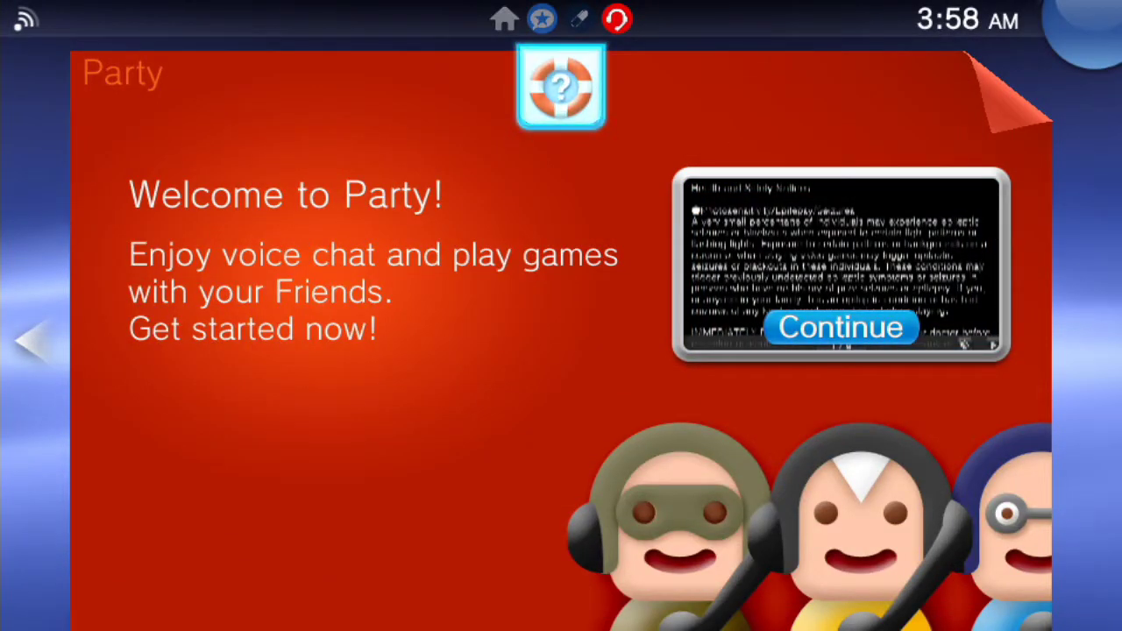
key("Left")
key("Left")
key("Right")
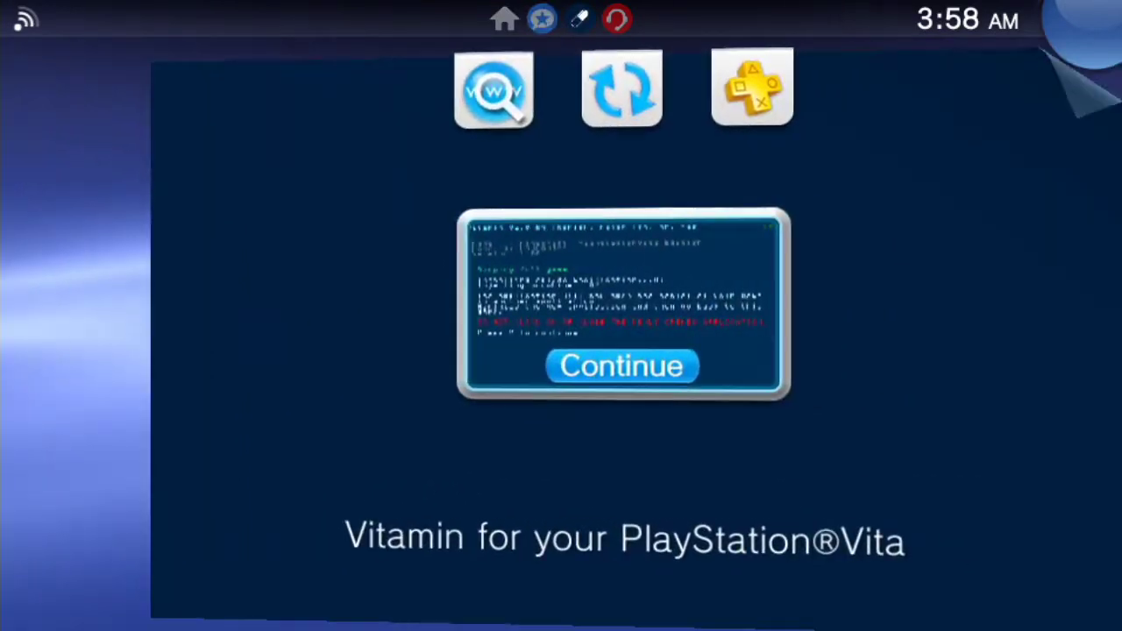
key("Return")
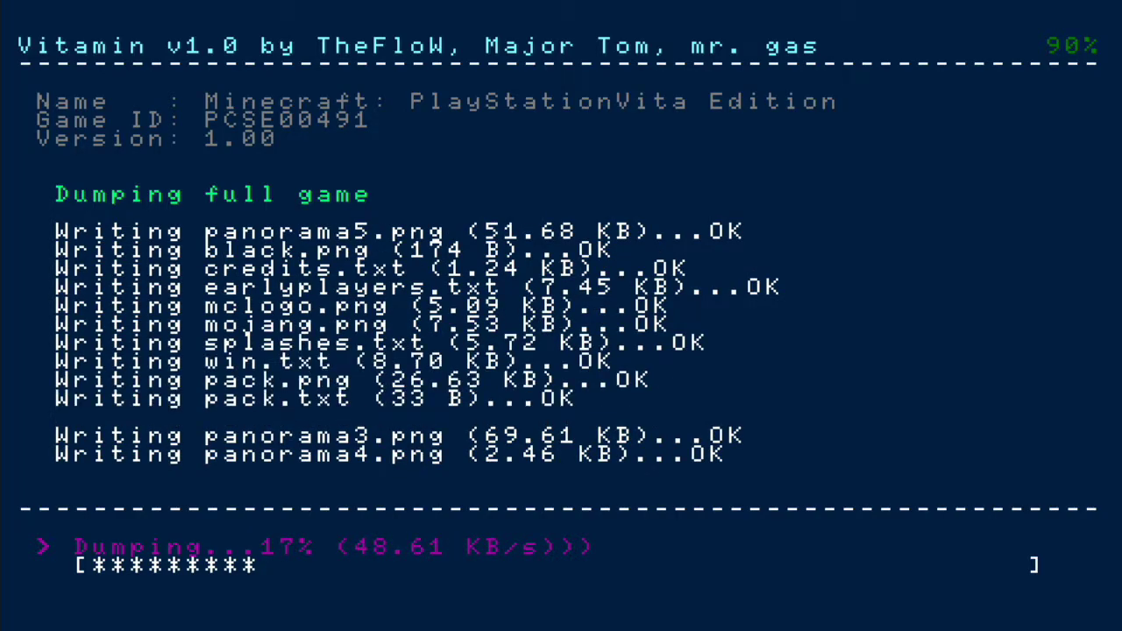
Step: Continue the Minecraft dump in Vitamin and return to the home screen page that holds the Minecraft bubble
key("super")
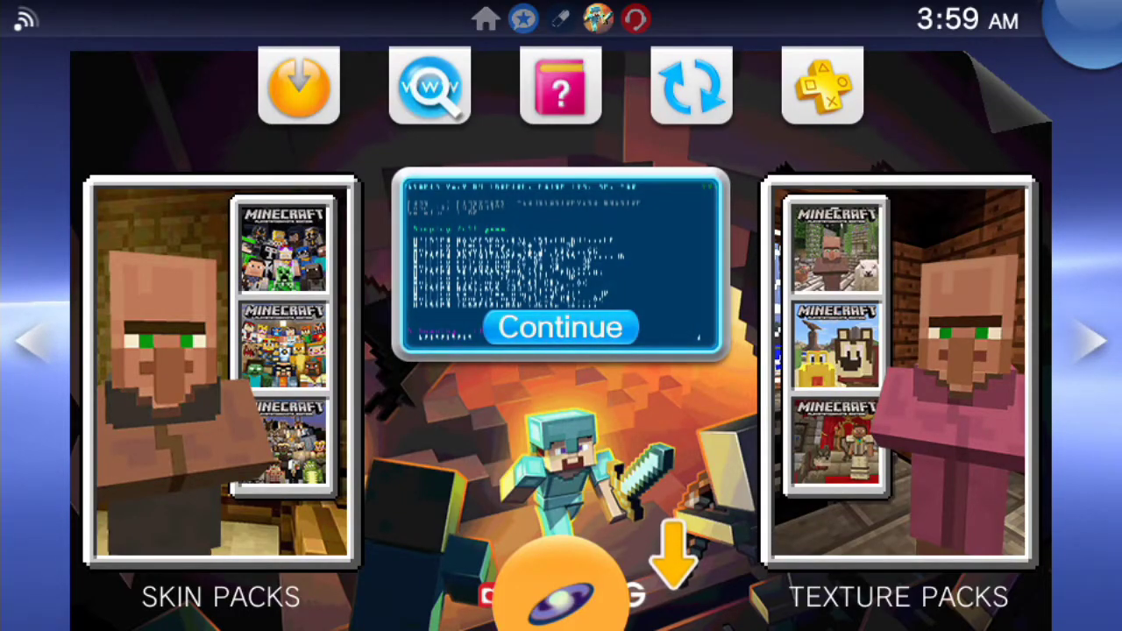
left_click(560, 327)
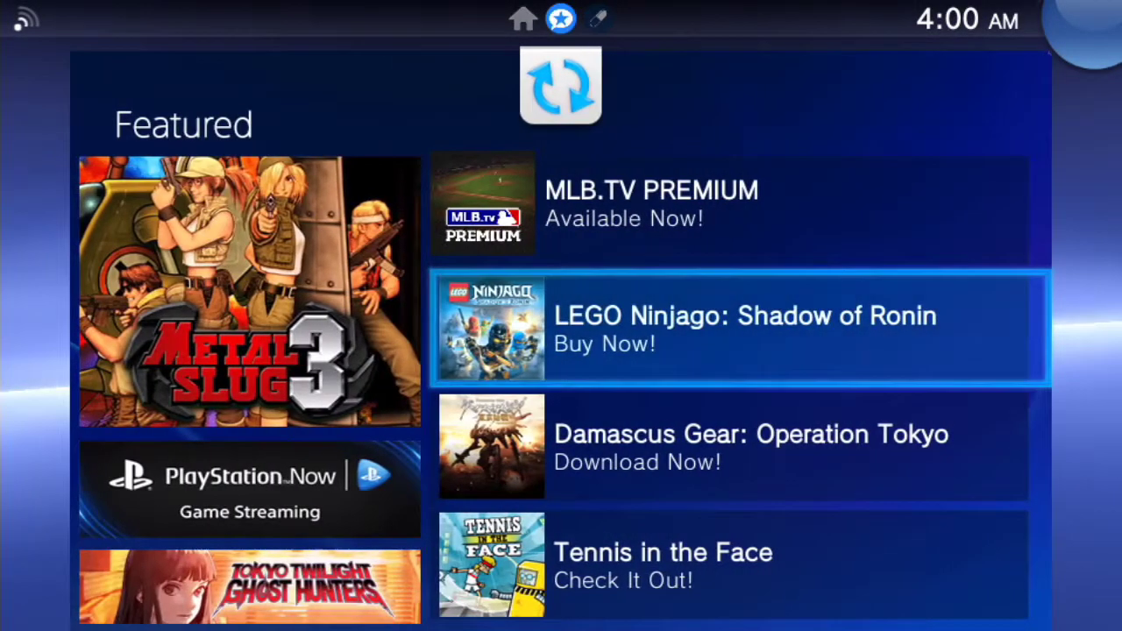
key("Left")
key("Left")
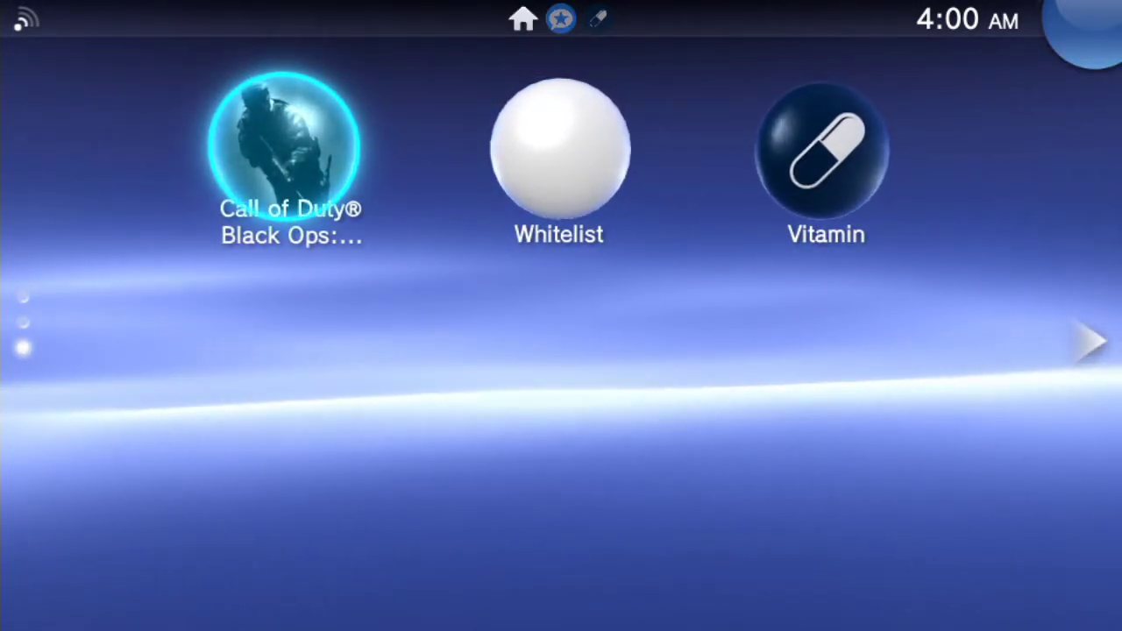
key("Up")
key("Right")
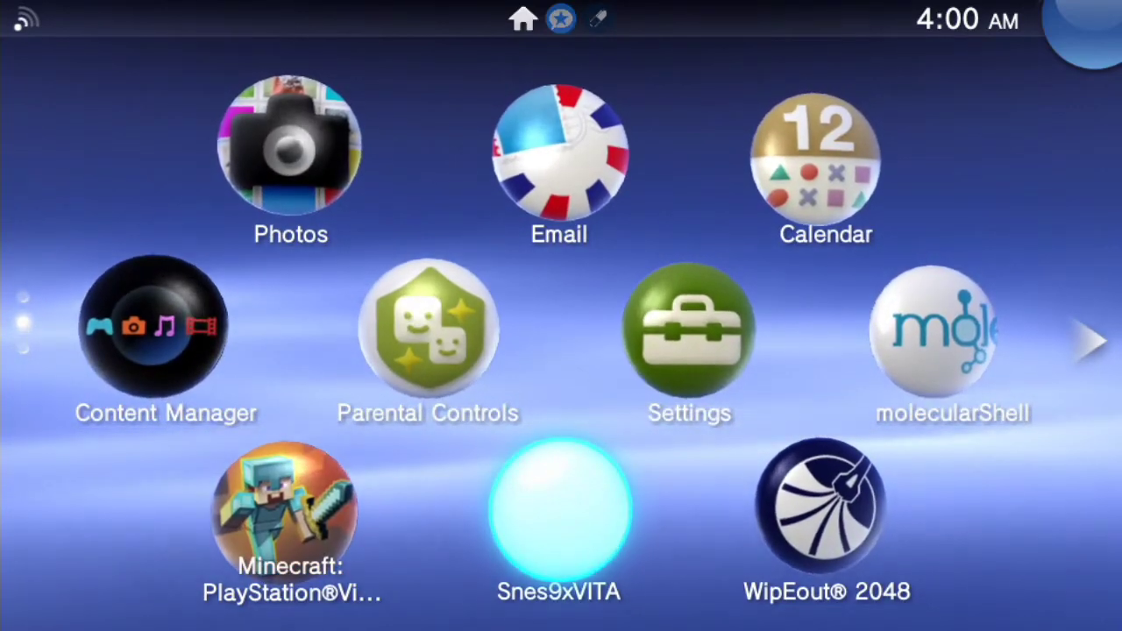
Step: Delete Minecraft: PlayStation Vita Edition and all its related data from the home screen
key("Left")
key("Menu")
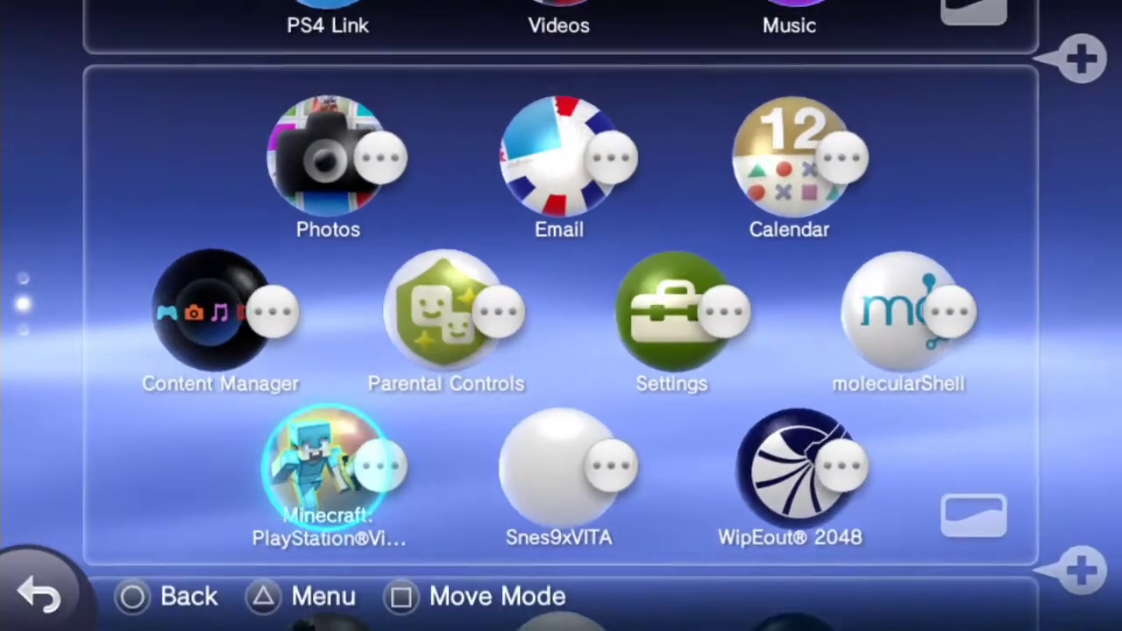
key("Menu")
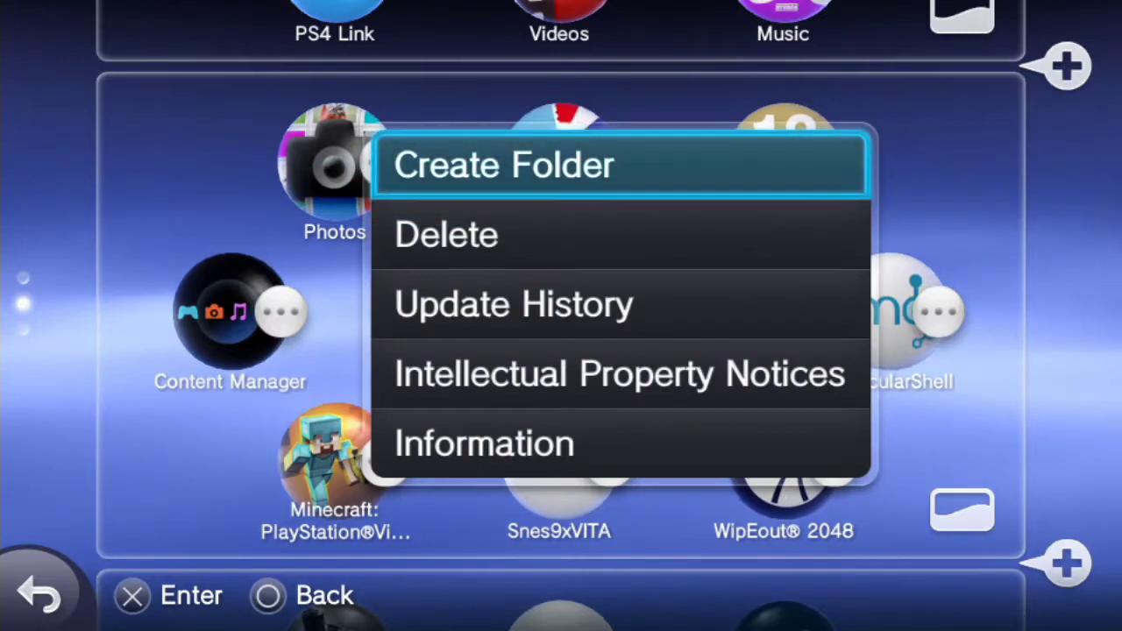
key("Down")
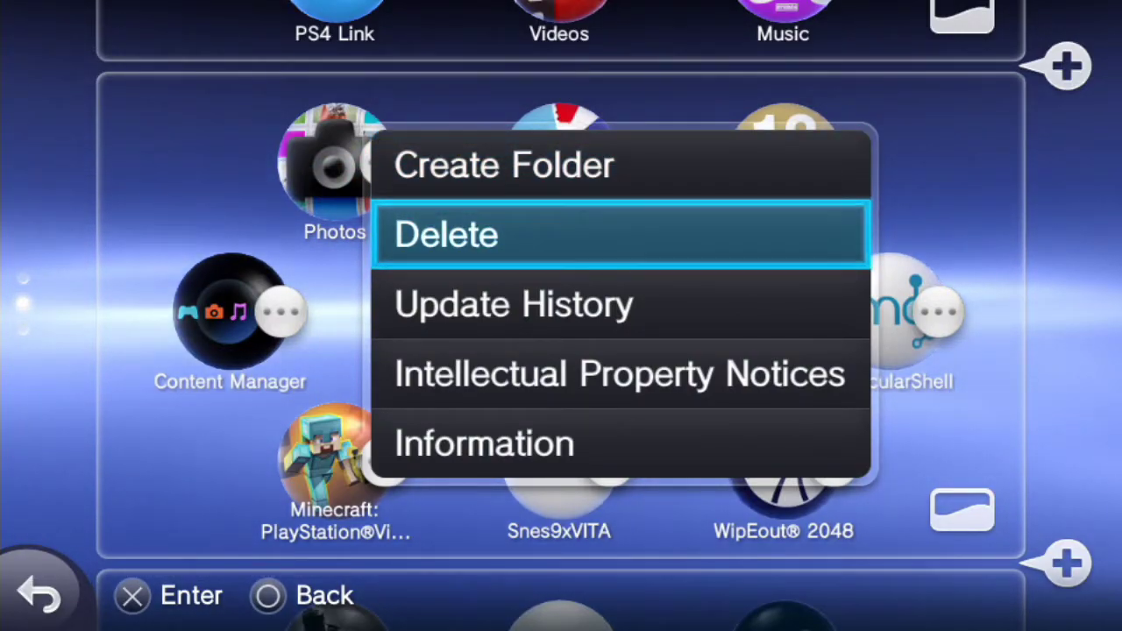
key("Return")
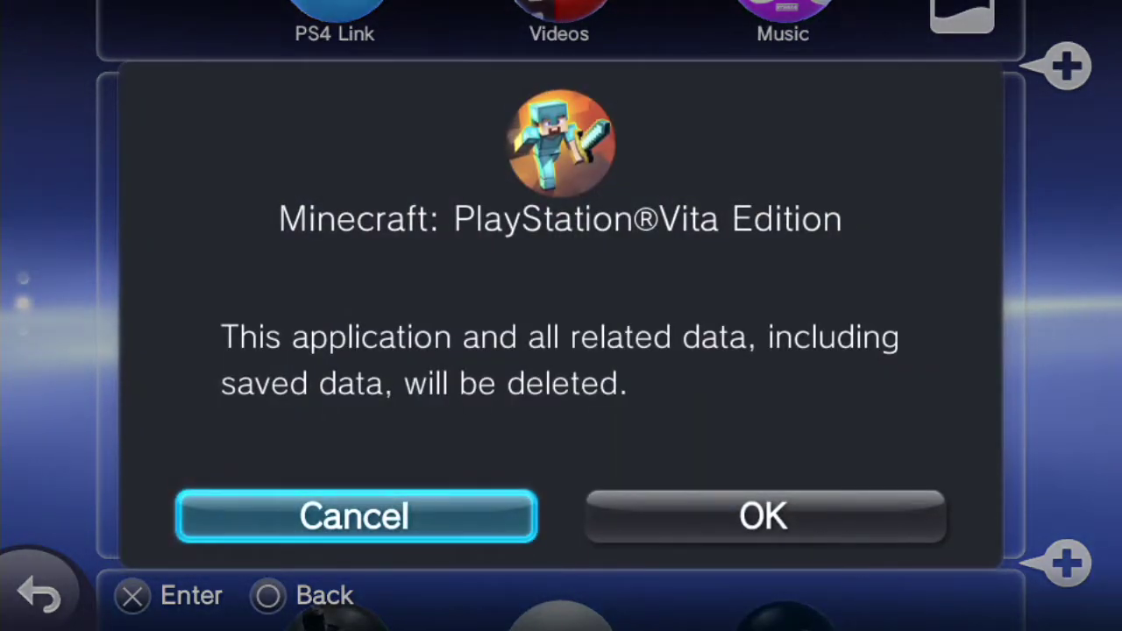
key("Right")
key("Return")
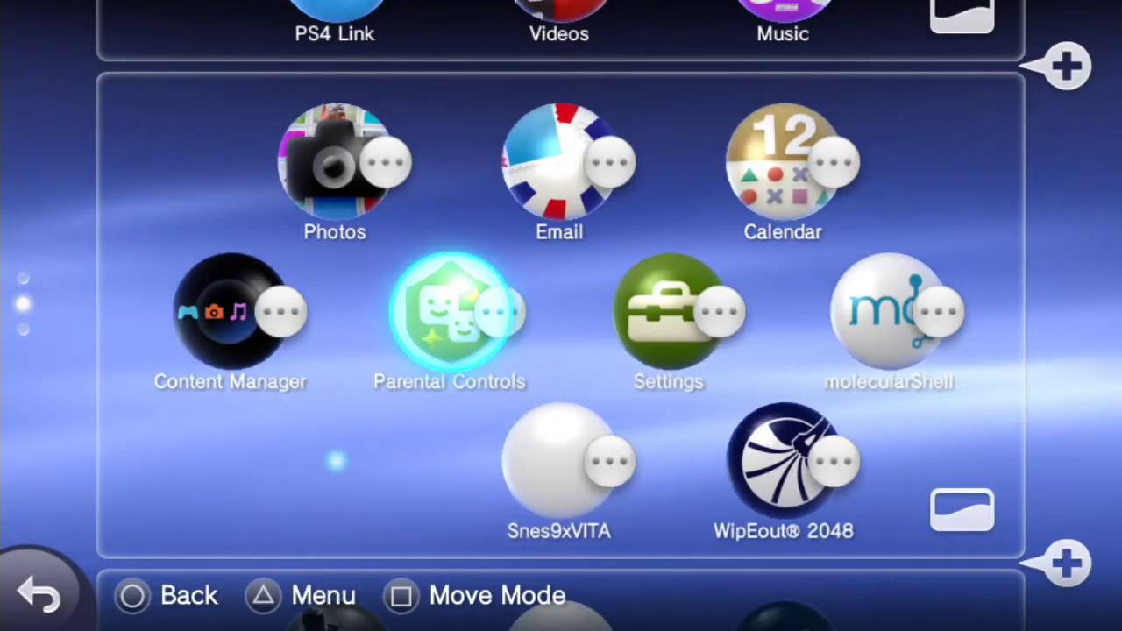
Step: Leave home screen editing and launch molecularShell
key("Right")
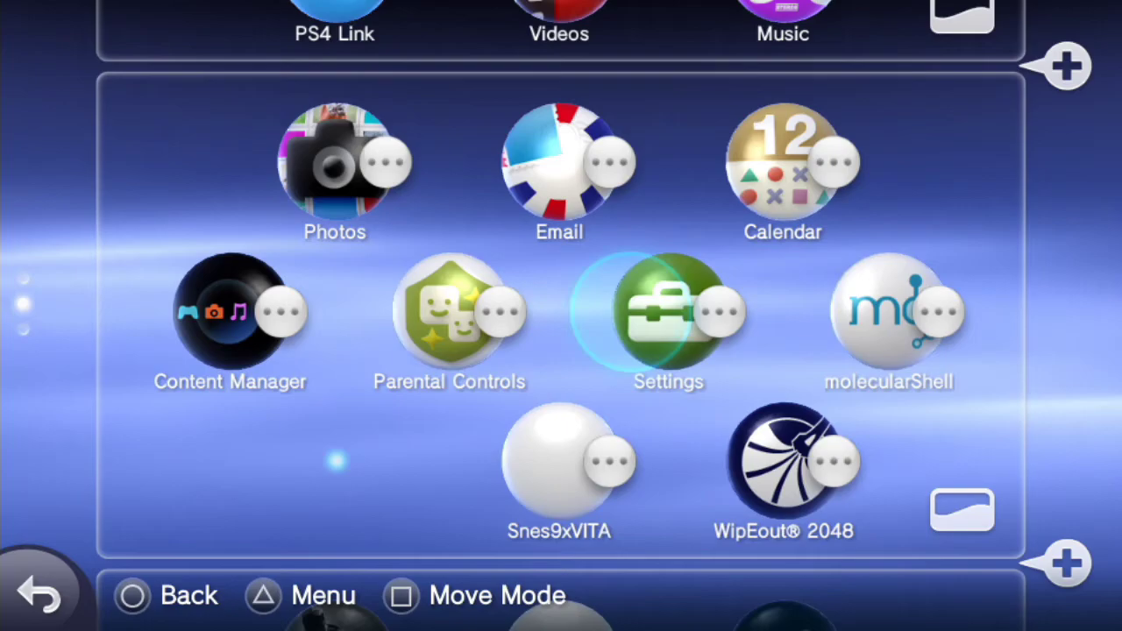
key("Up")
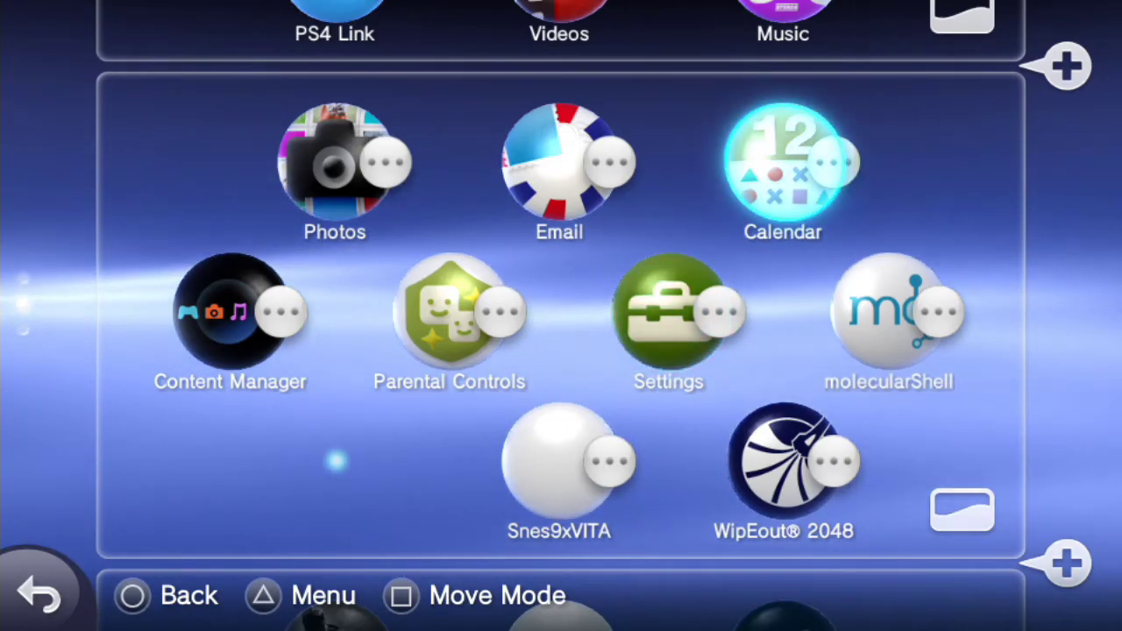
key("Up")
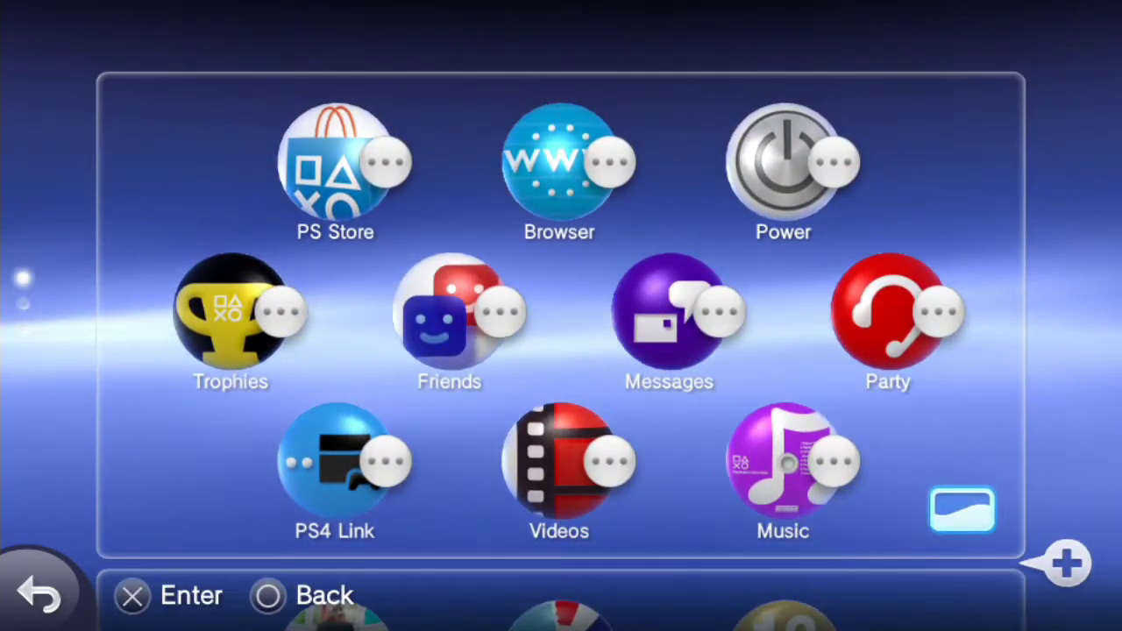
key("Down")
key("Down")
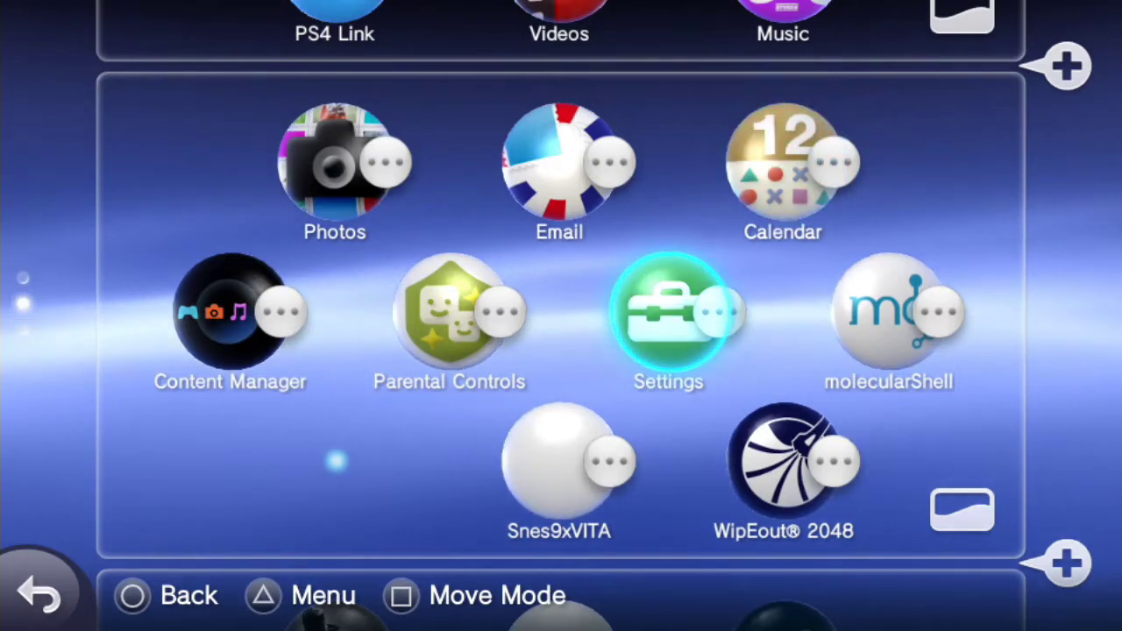
key("Right")
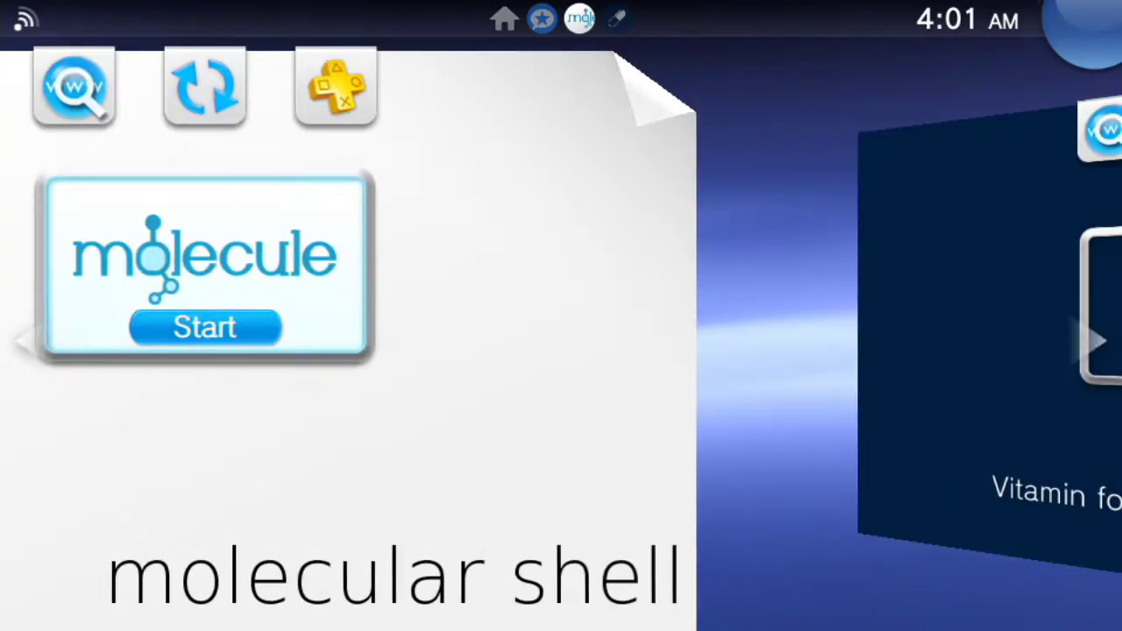
key("Left")
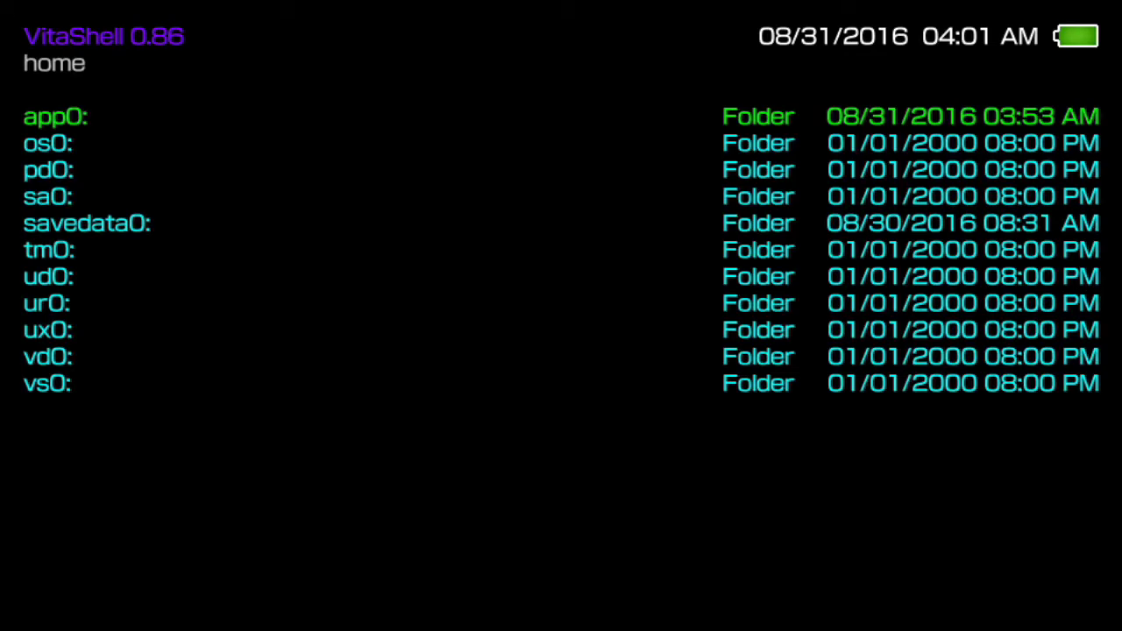
Step: Open the ux0: partition from the file manager's home list
key("Down")
key("Down")
key("Down")
key("Down")
key("Down")
key("Down")
key("Down")
key("Down")
key("Down")
key("Down")
key("Up")
key("Up")
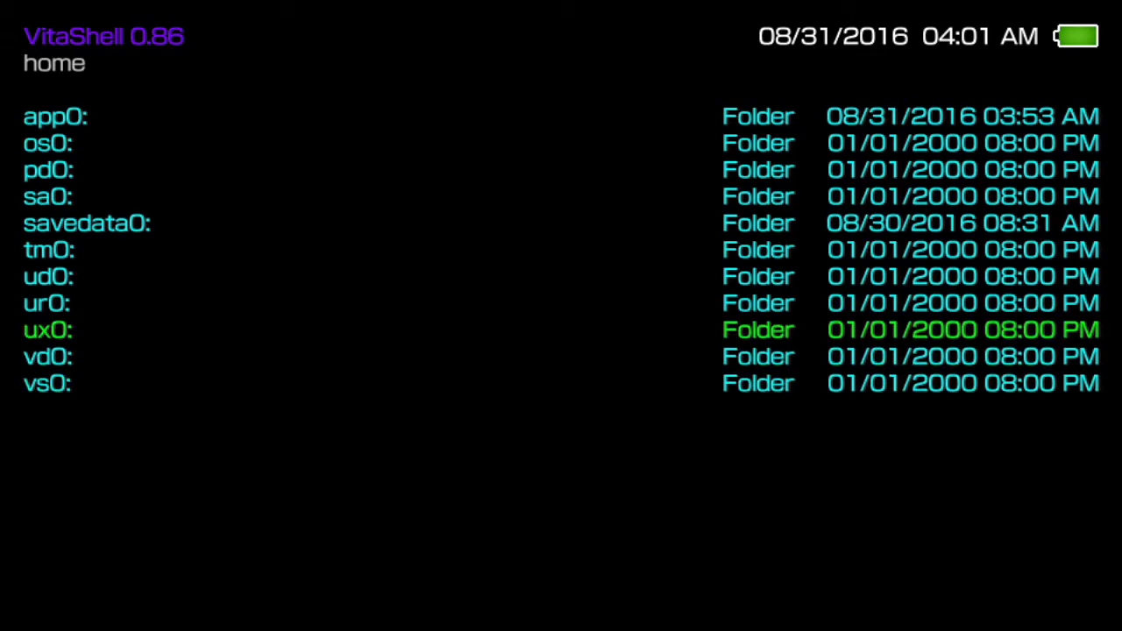
key("Return")
Step: Open the Vitamin folder inside ux0: to reach the dumped game package
key("Down")
key("Down")
key("Down")
key("Down")
key("Down")
key("Down")
key("Down")
key("Down")
key("Down")
key("Down")
key("Down")
key("Down")
key("Down")
key("Down")
key("Down")
key("Down")
key("Down")
key("Down")
key("Down")
key("Down")
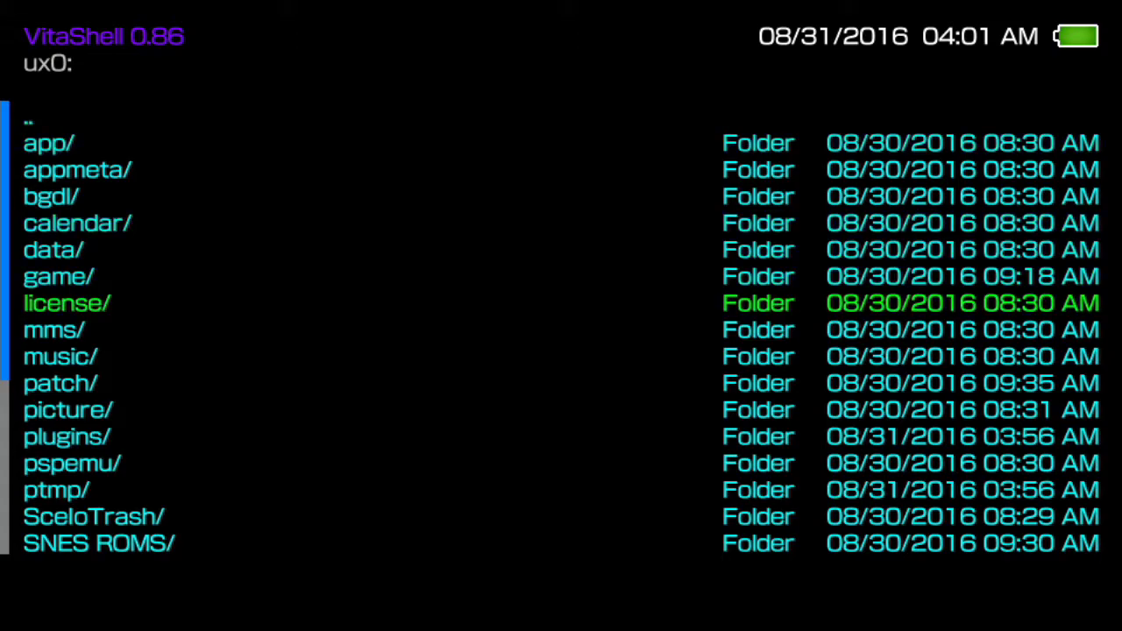
key("Up")
key("Up")
key("Up")
key("Up")
key("Up")
key("Up")
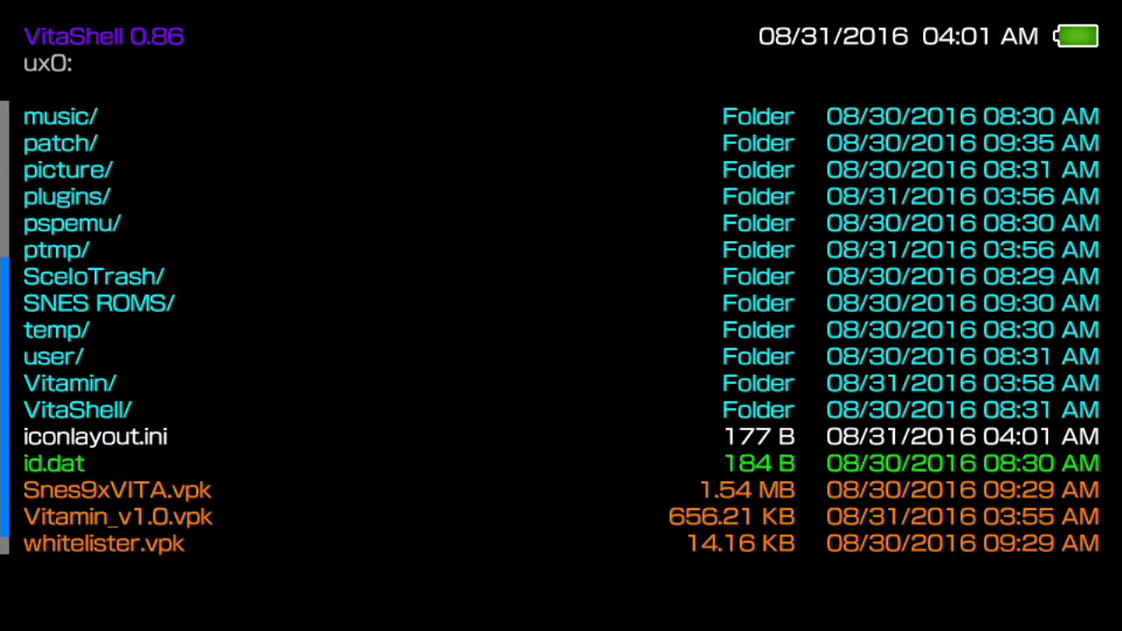
key("Down")
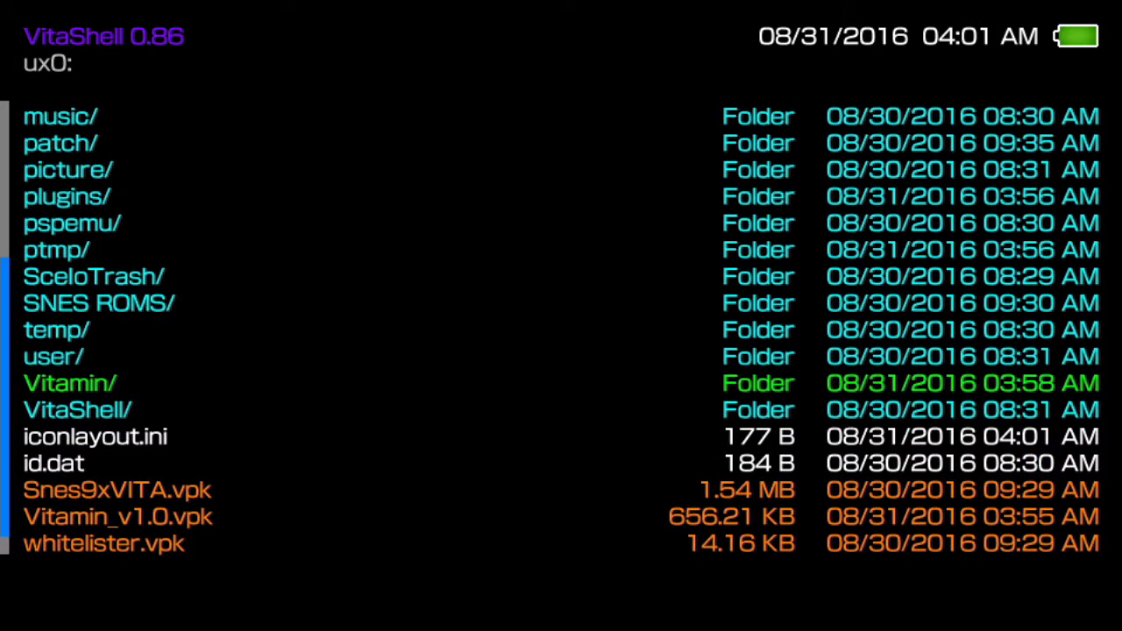
key("Return")
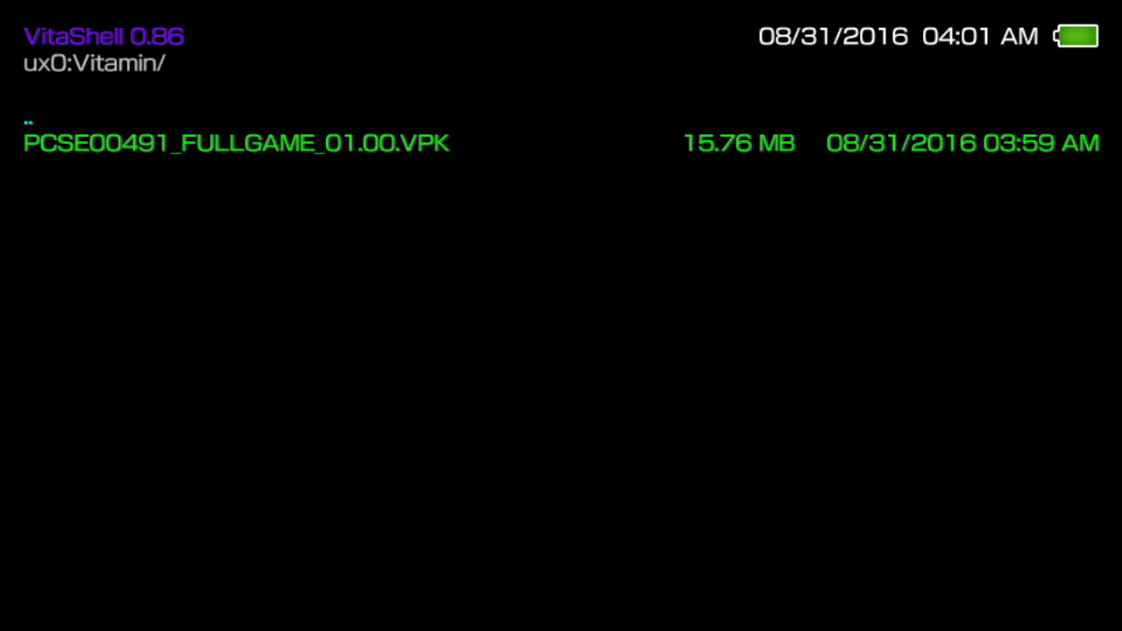
Step: Try to install the dumped package PCSE00491_FULLGAME_01.00.VPK
key("Return")
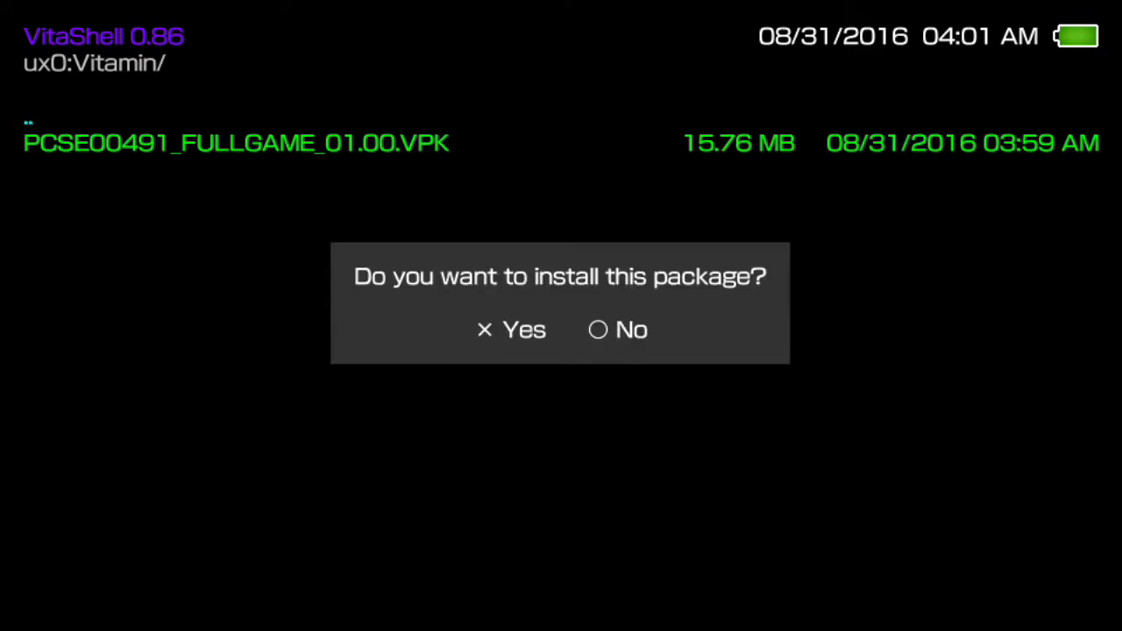
key("Return")
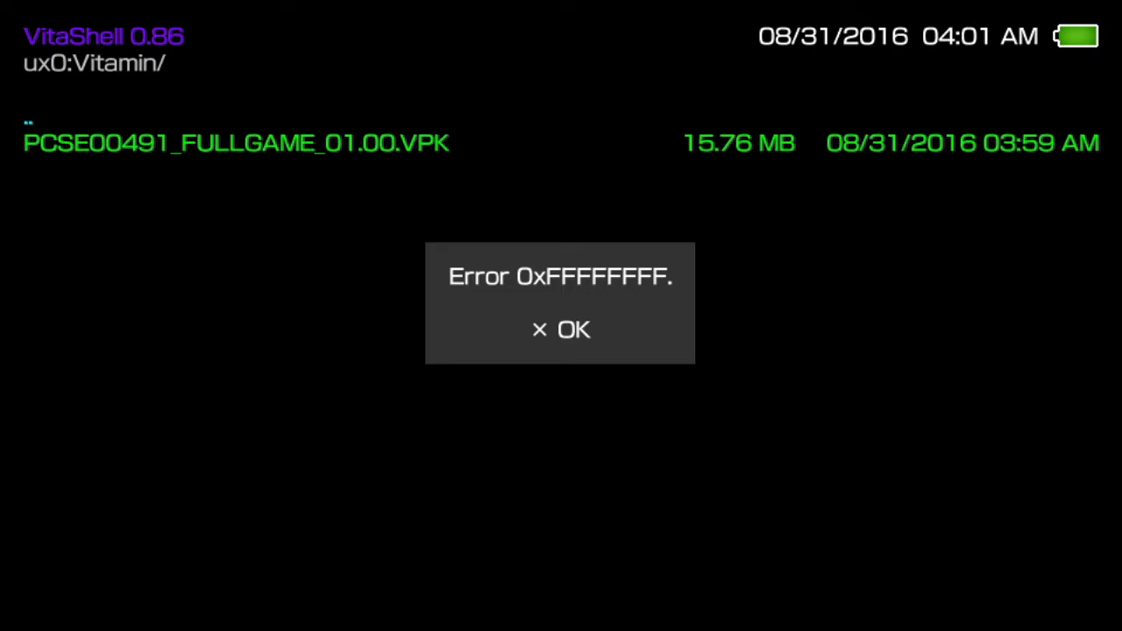
key("Return")
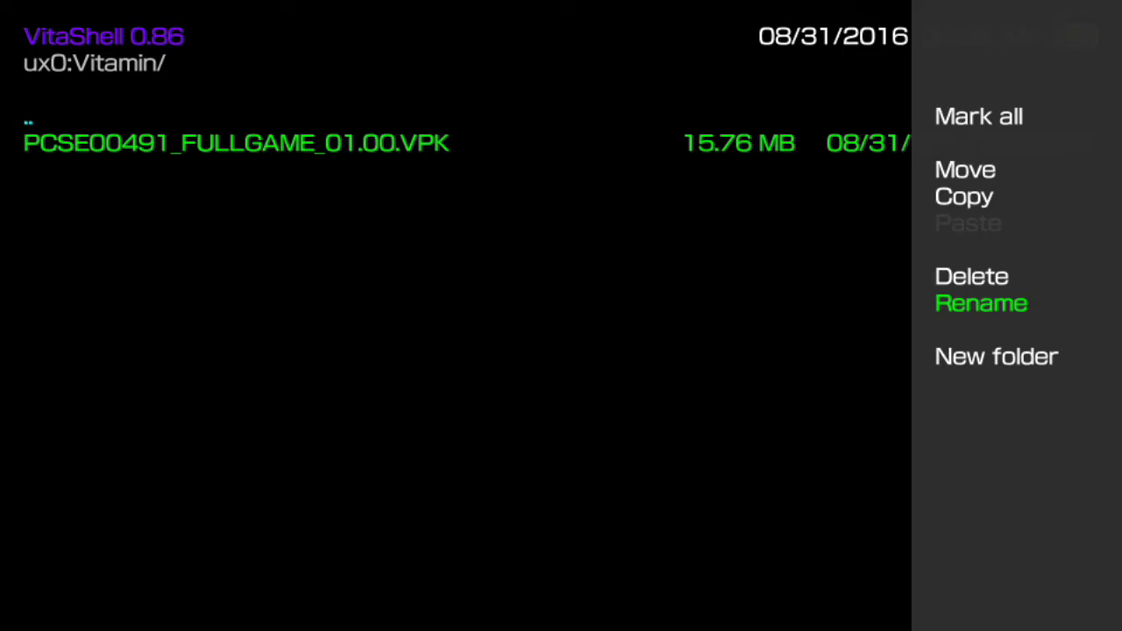
Step: Delete PCSE00491_FULLGAME_01.00.VPK from the Vitamin folder and go back to ux0:
key("Return")
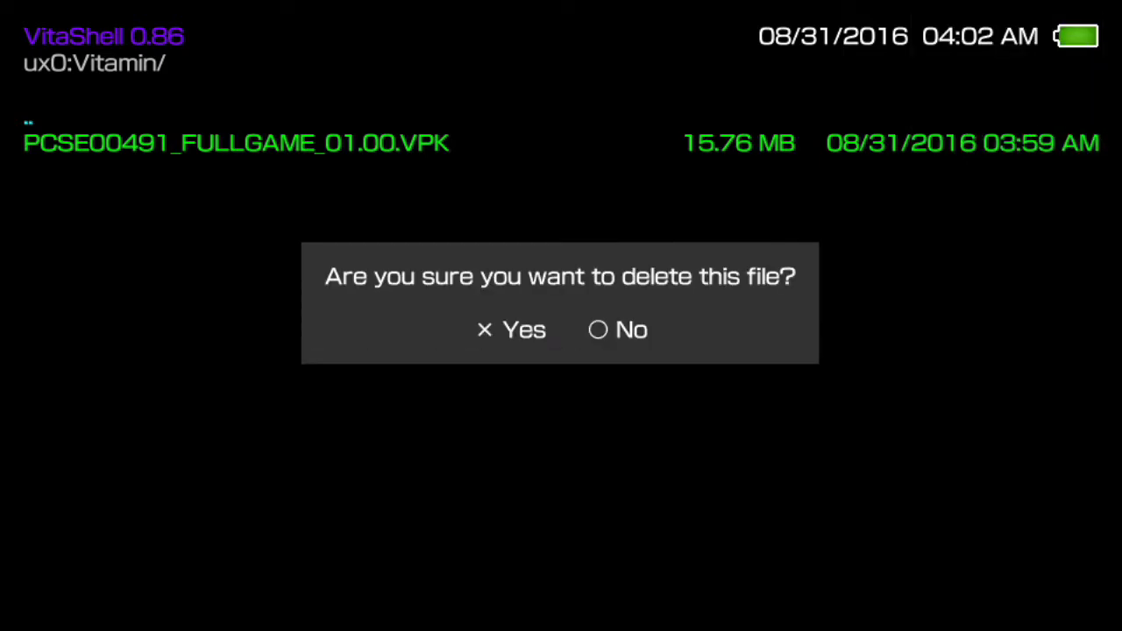
key("Return")
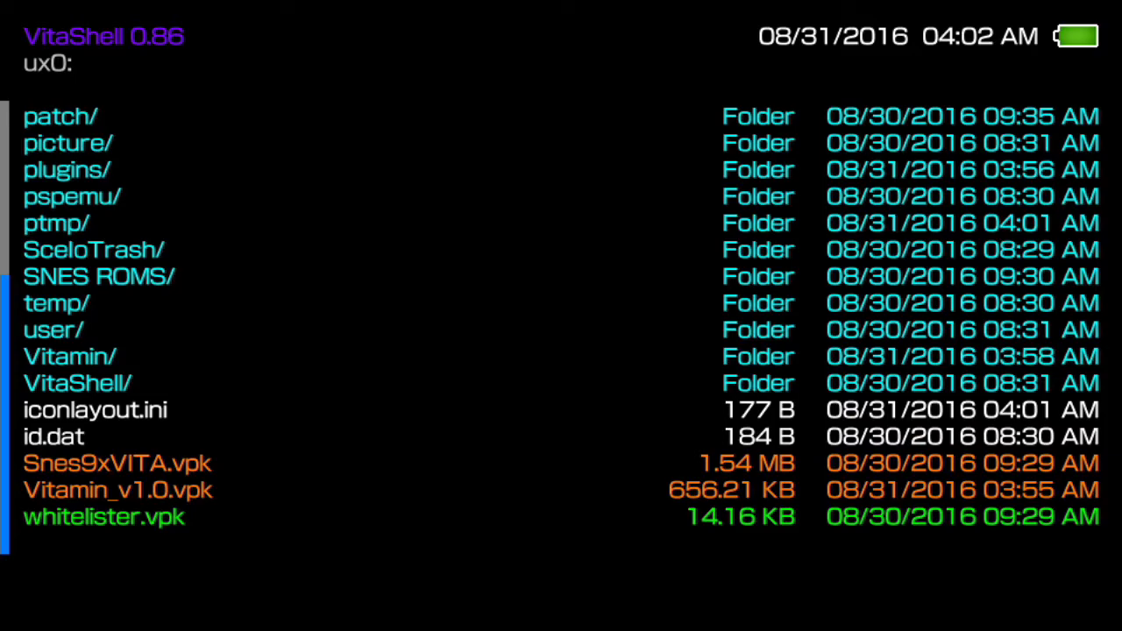
Step: Leave molecularShell for the home screen and open the Settings application
key("super")
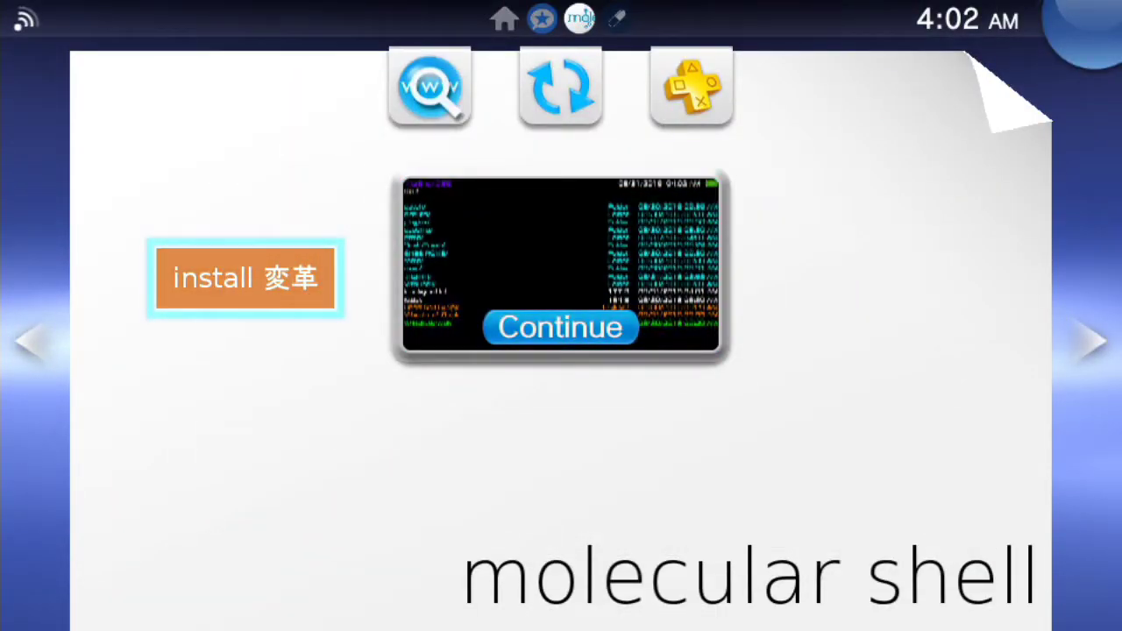
key("Left")
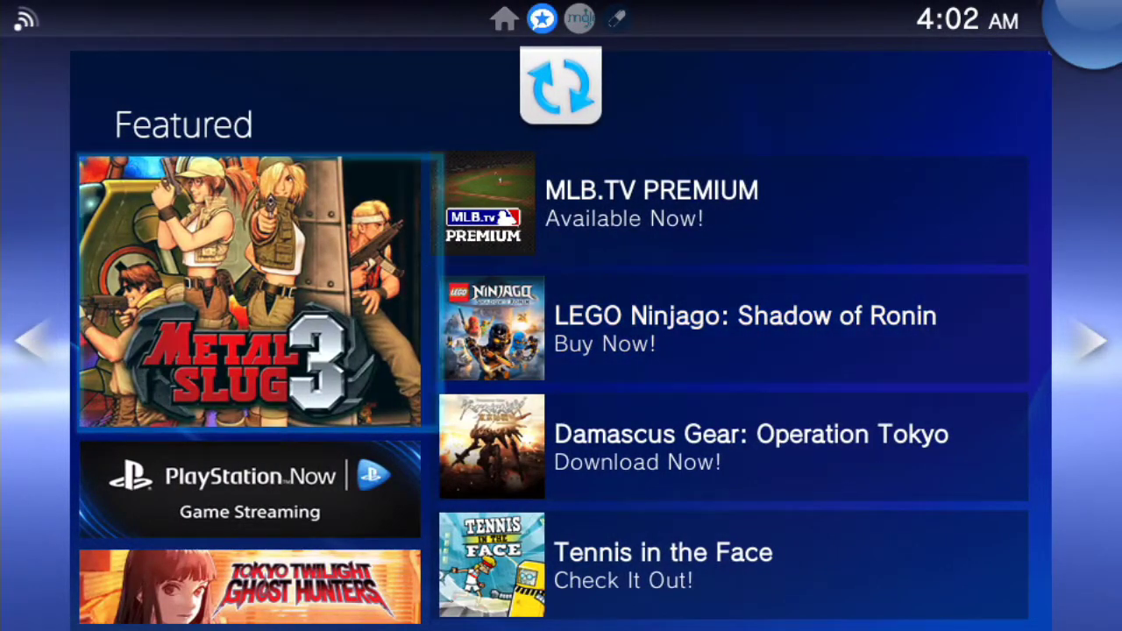
key("Left")
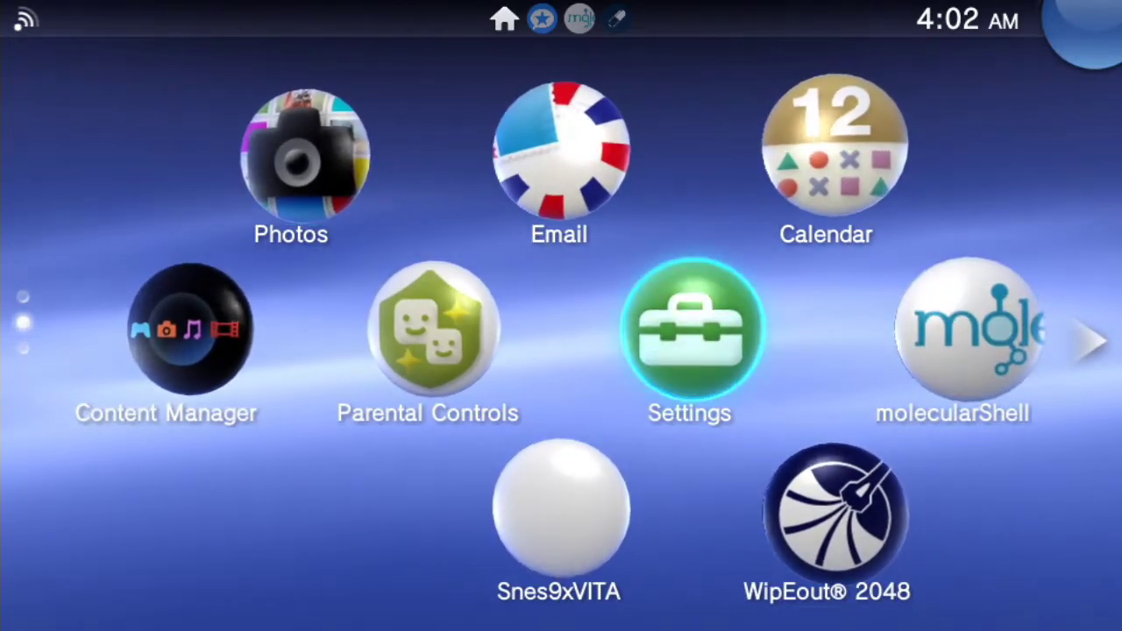
key("Down")
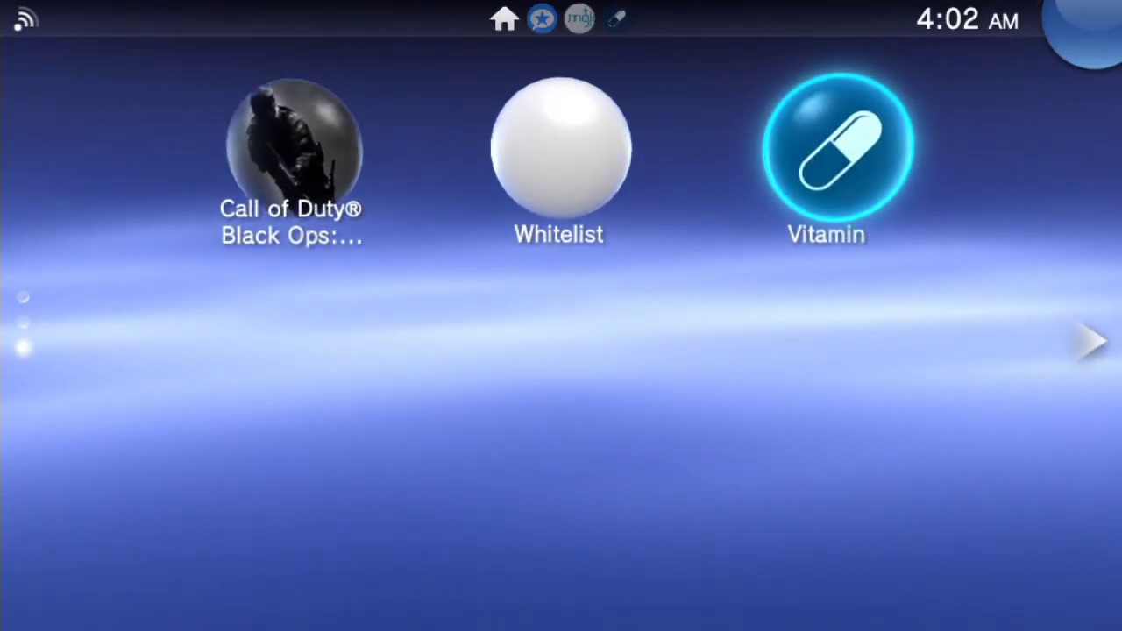
key("Up")
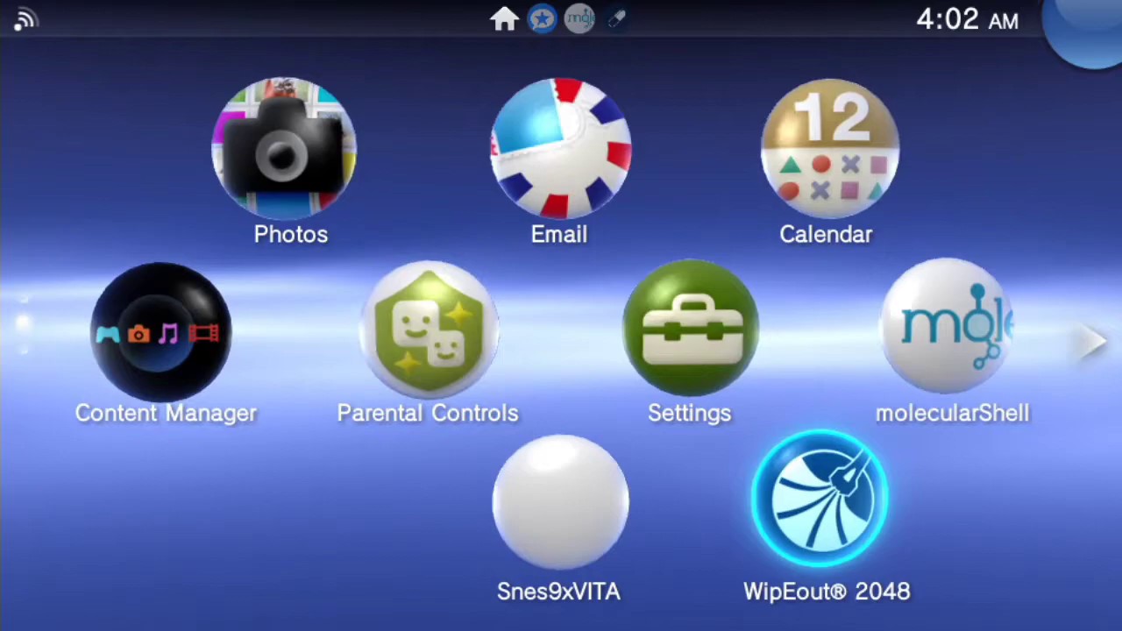
key("Up")
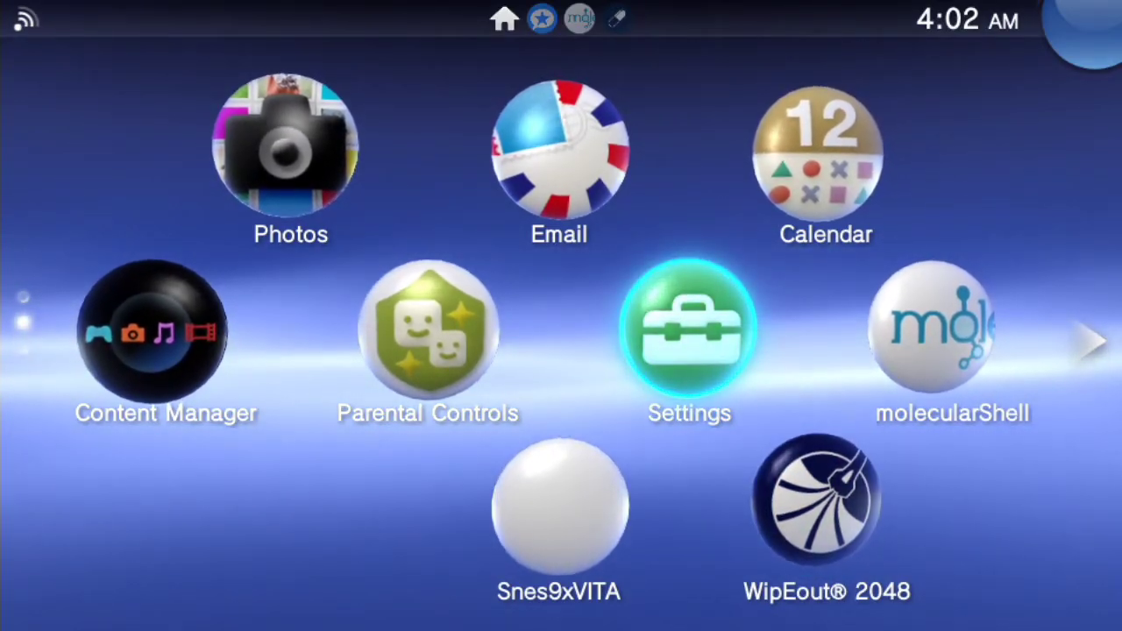
key("Return")
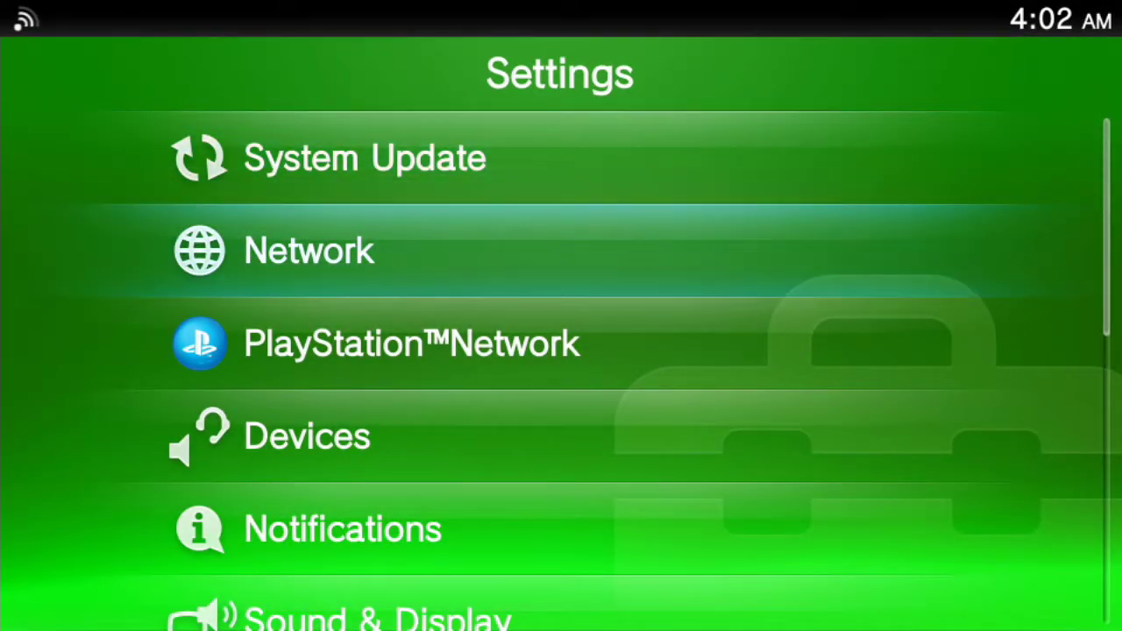
Step: Check the system software version and memory card space in the System Information of the system settings
key("Down")
key("Down")
key("Down")
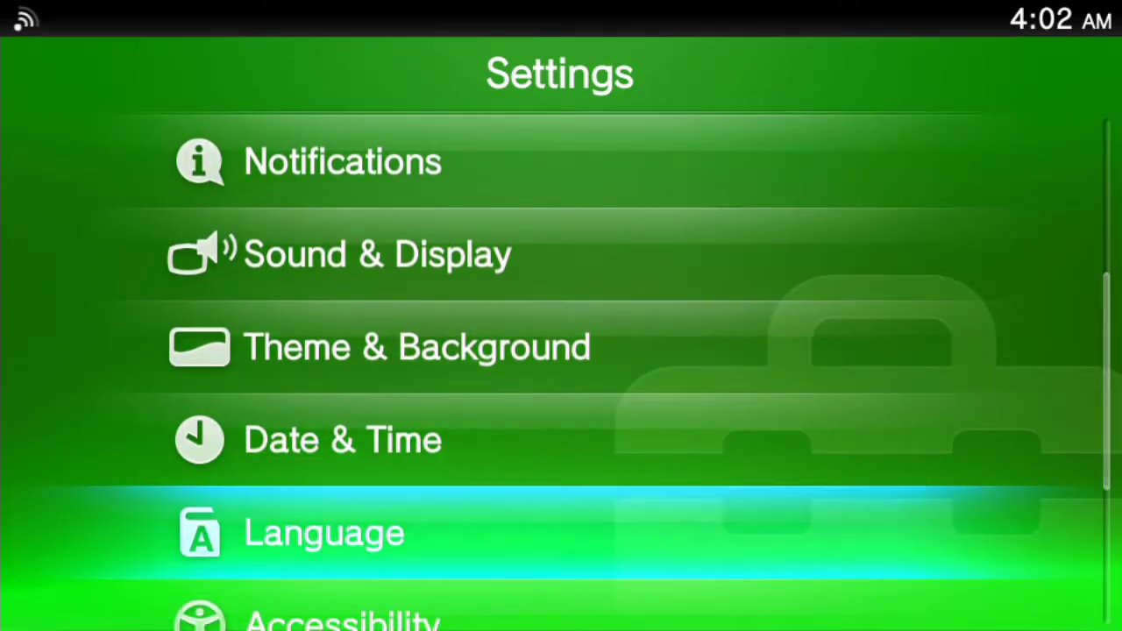
key("Return")
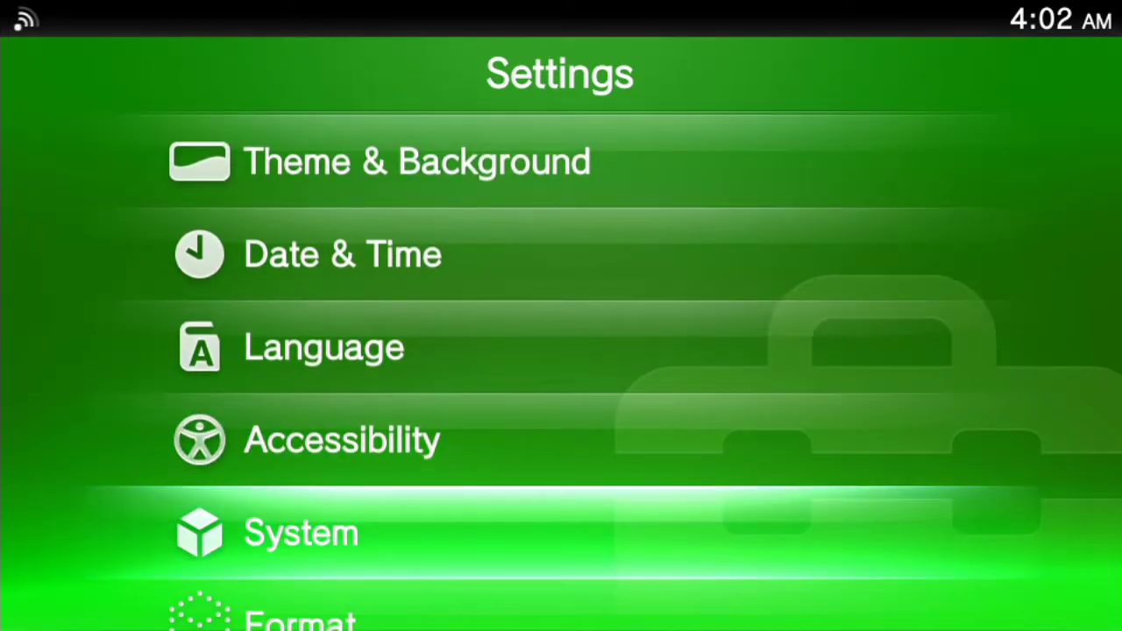
key("Return")
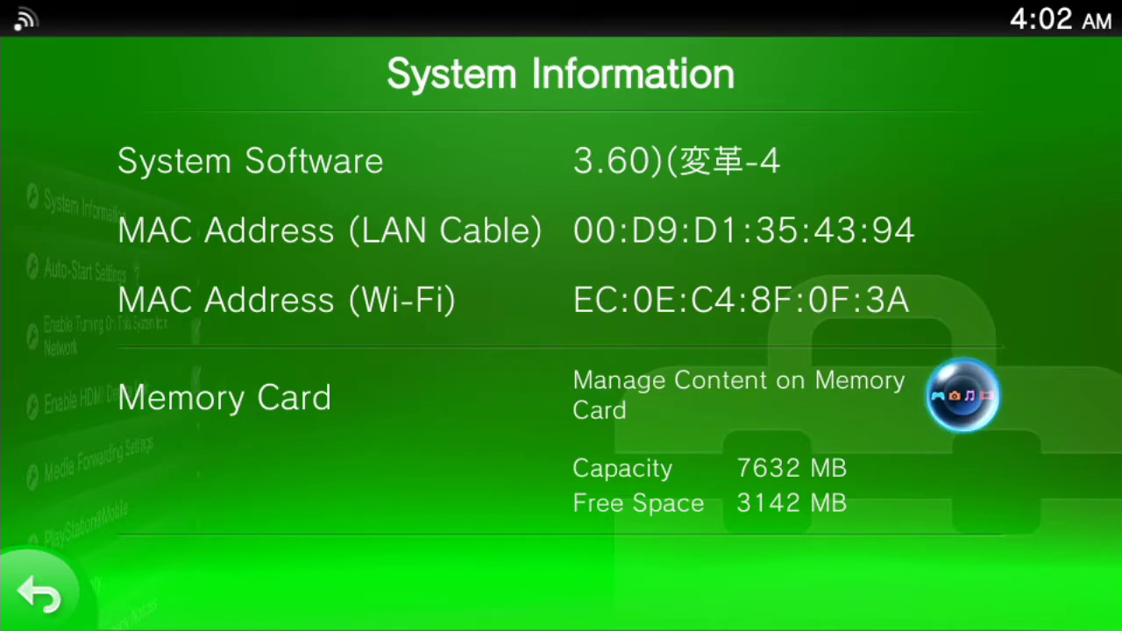
Step: Leave the system settings for the home screen and open the PS Store
key("Escape")
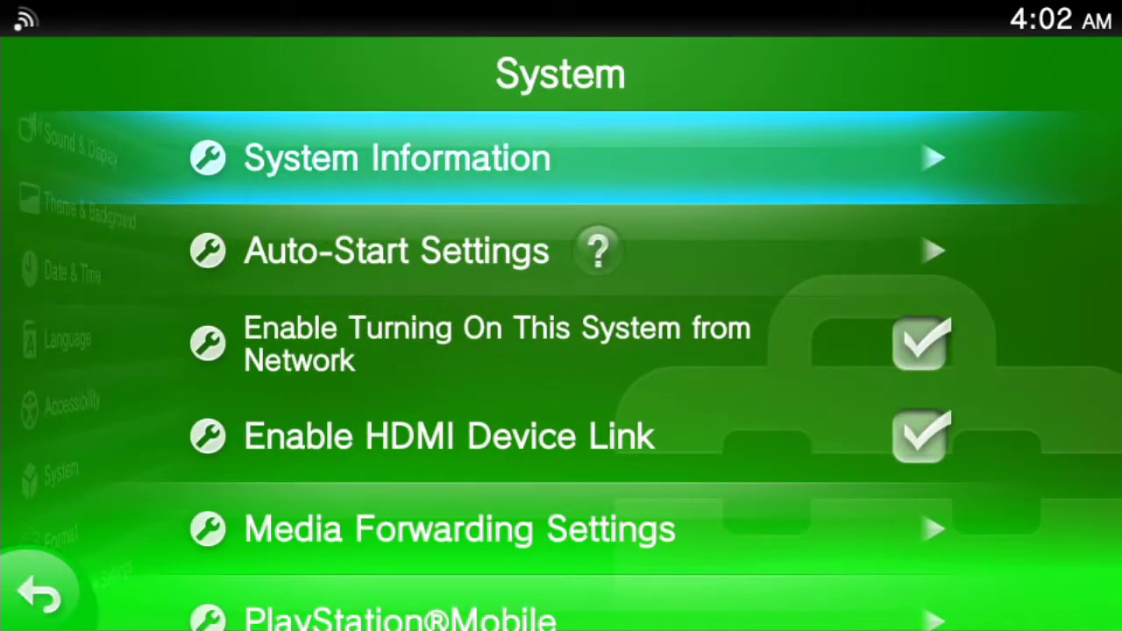
key("Escape")
key("Home")
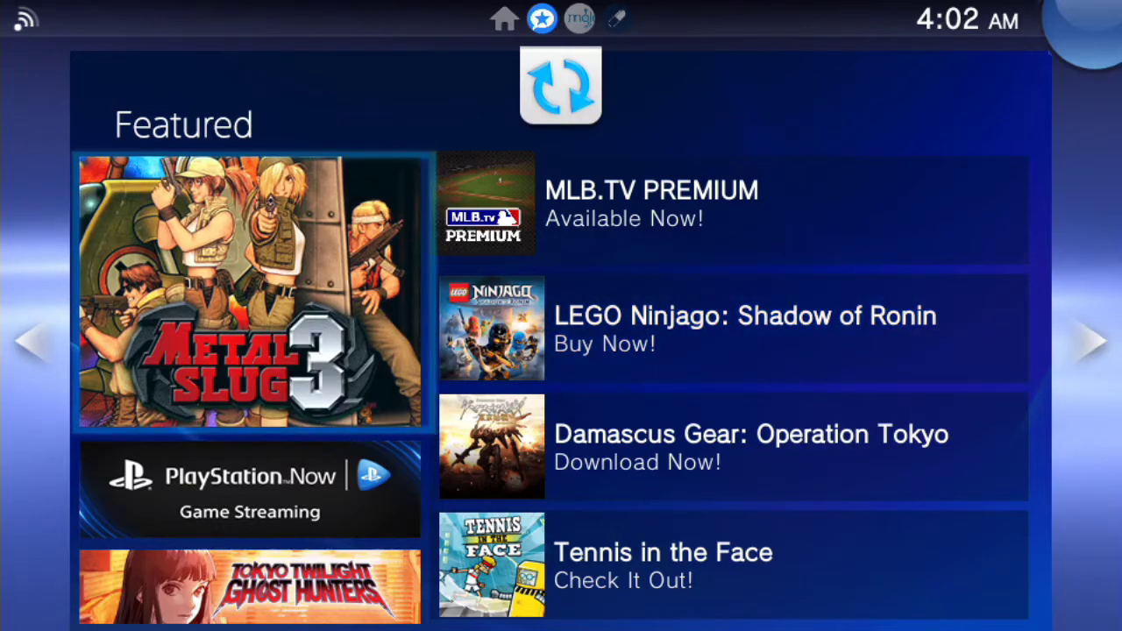
key("Left")
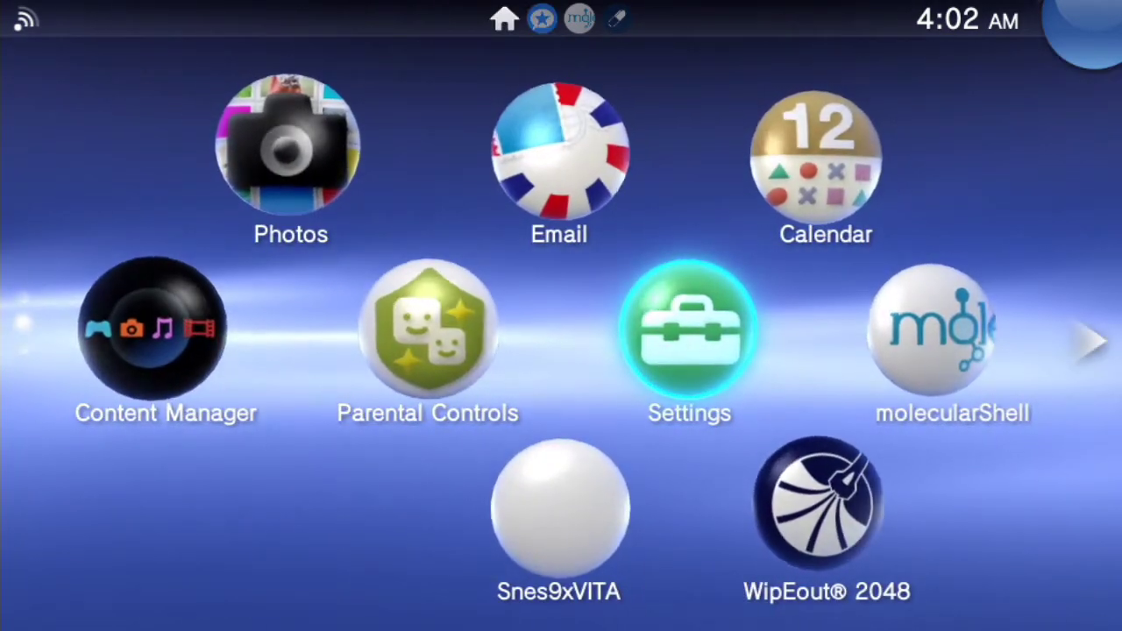
key("Right")
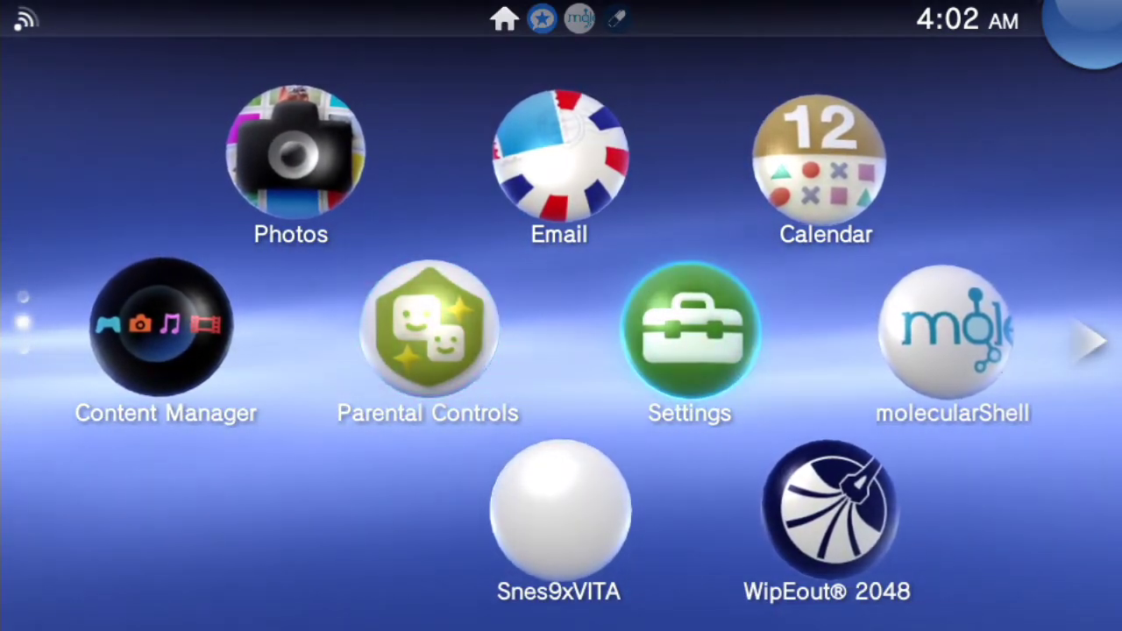
key("Down")
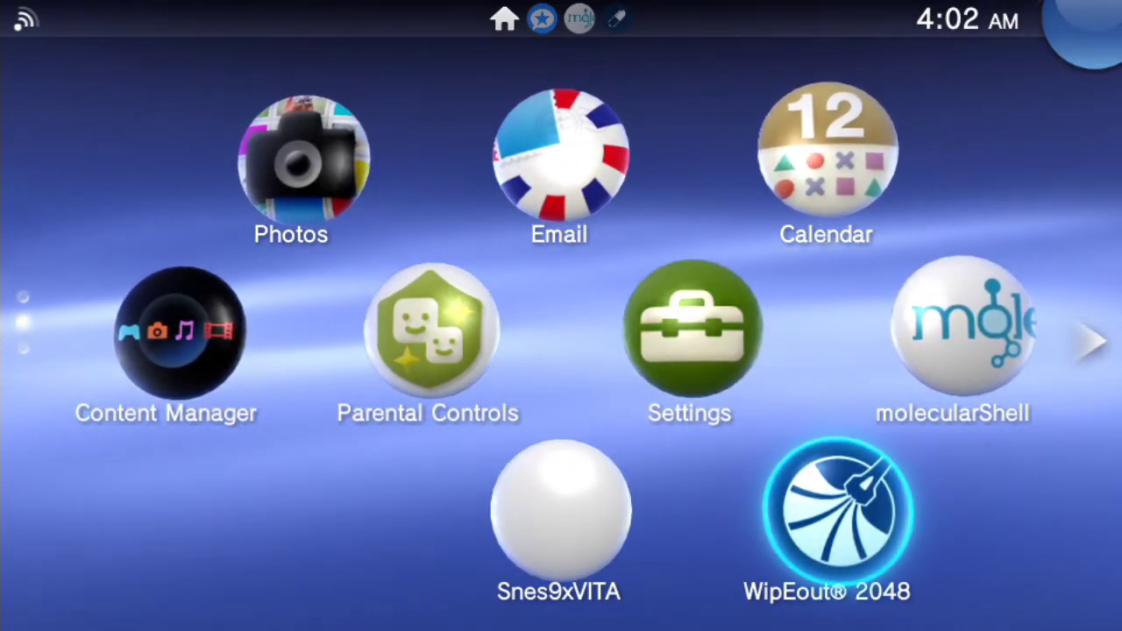
key("Down")
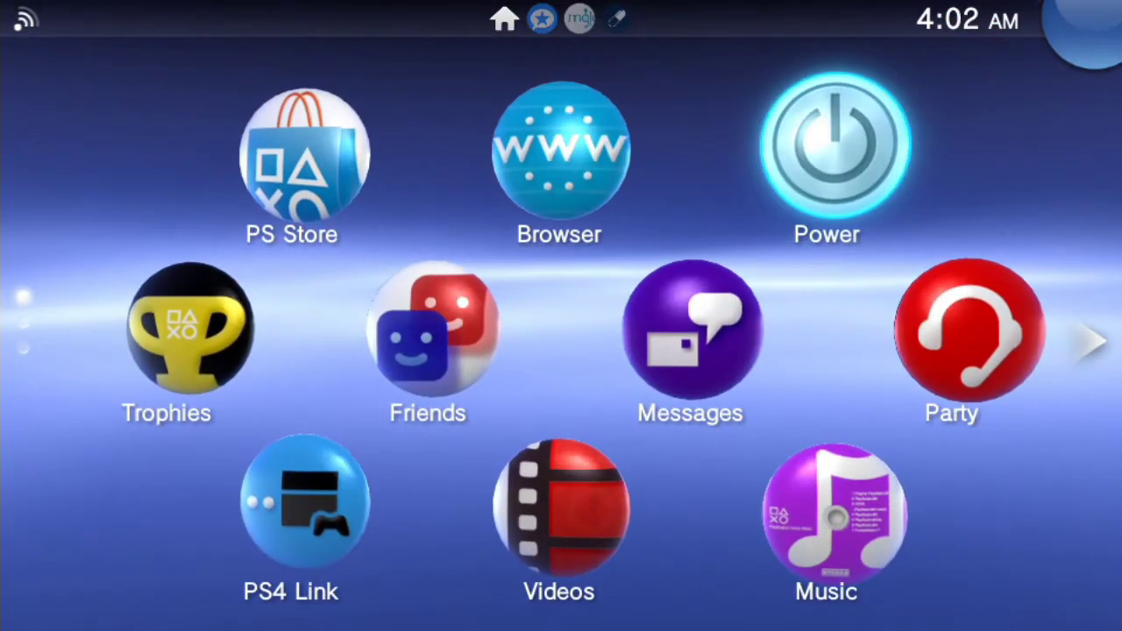
key("Left")
key("Left")
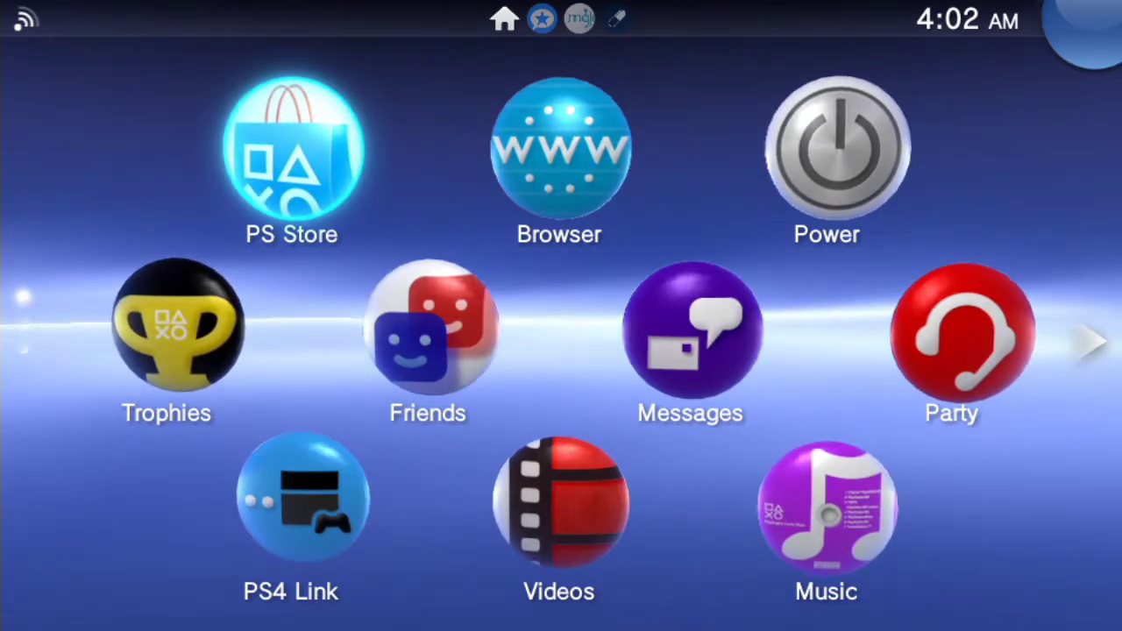
key("Return")
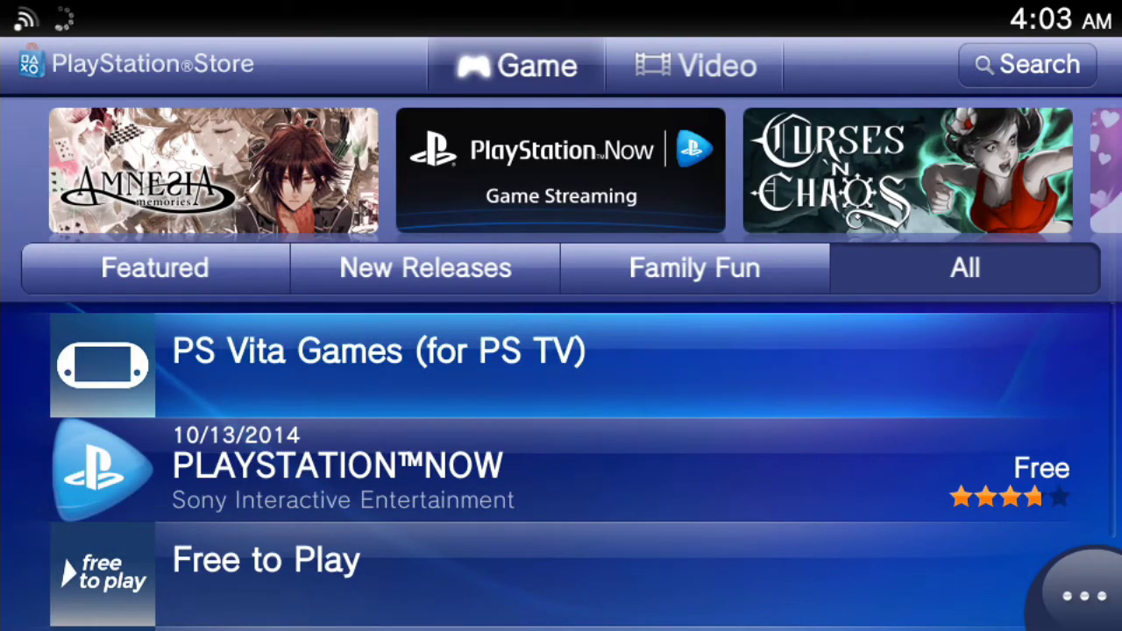
Step: Look through the store's list of all game categories down to Games by Genre and return to the beginning
key("Down")
key("Down")
key("Down")
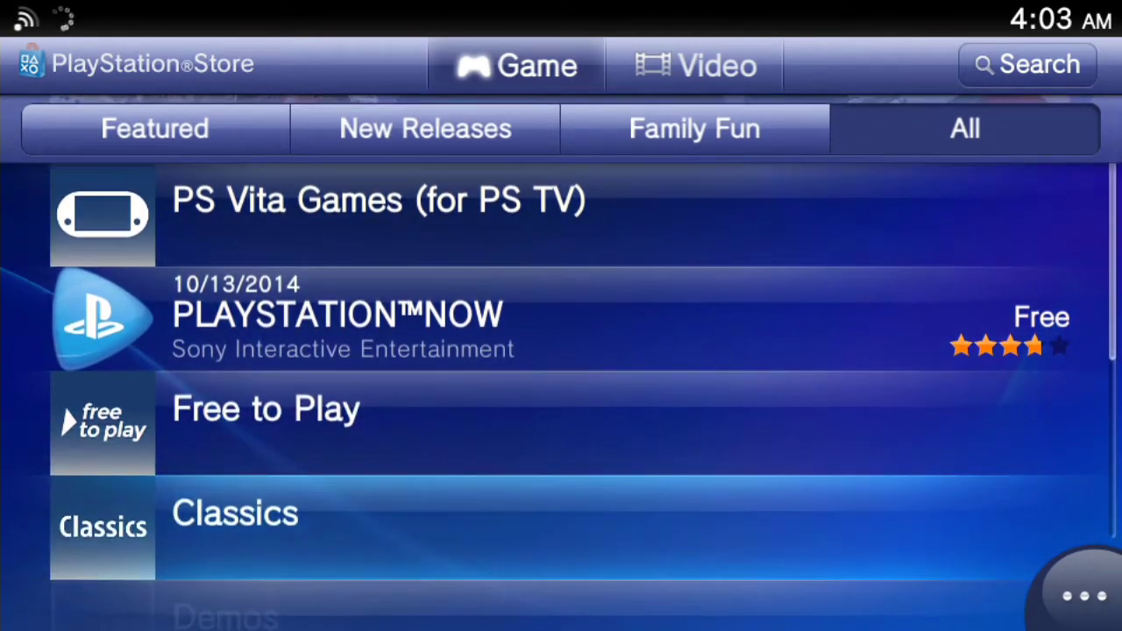
key("Down")
key("Down")
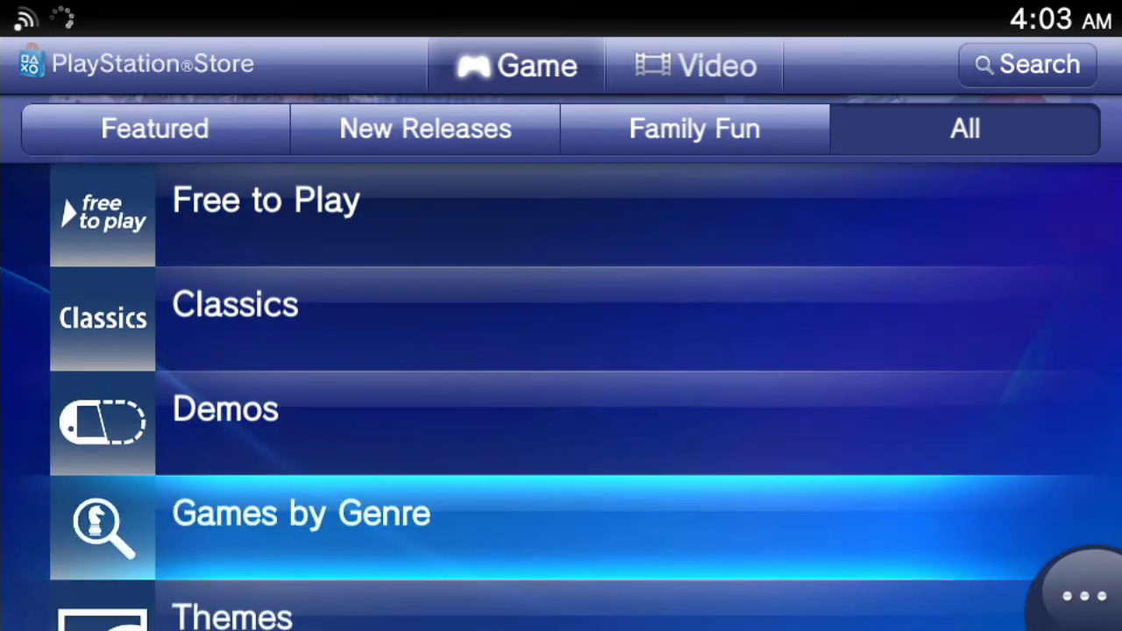
key("Up")
key("Up")
key("Up")
key("Up")
key("Up")
key("Up")
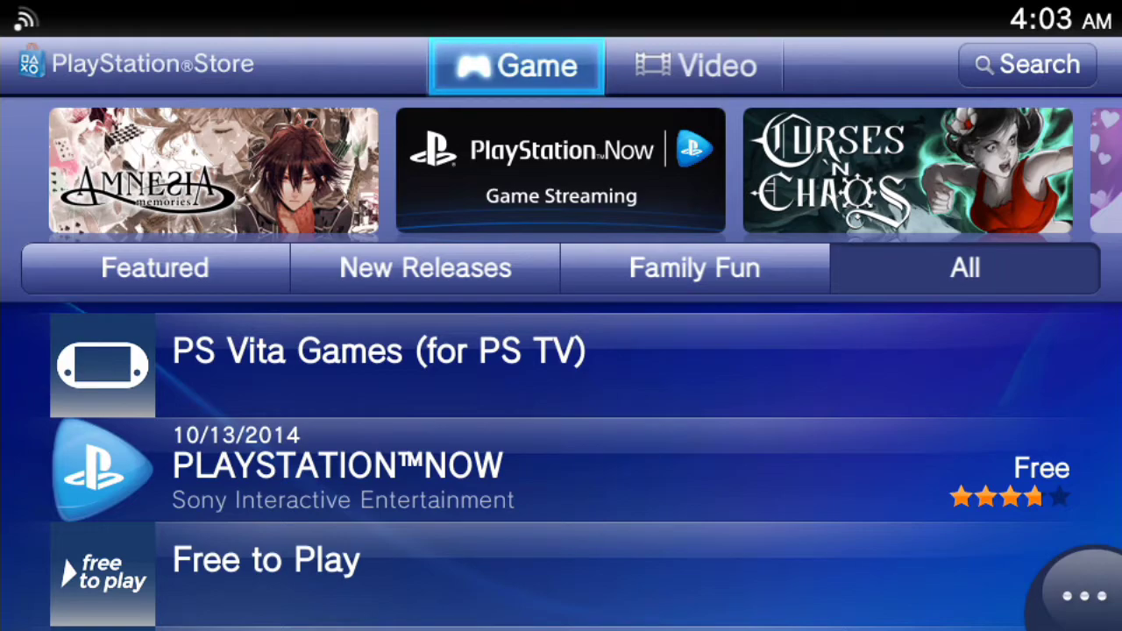
Step: Open the Download List of the store account
key("Down")
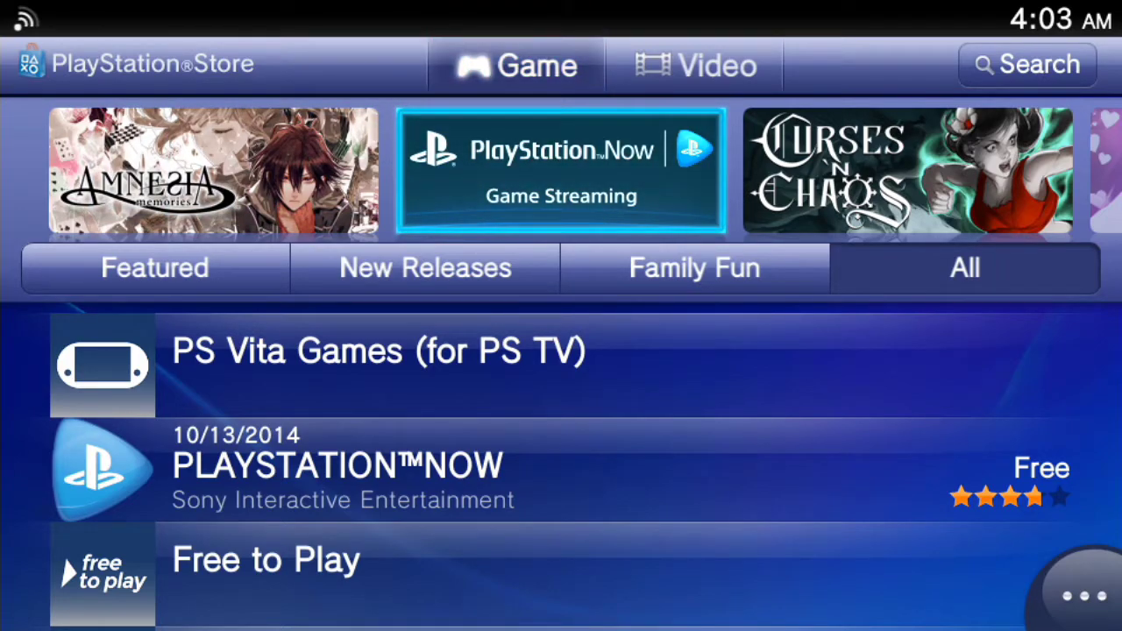
key("Menu")
key("Down")
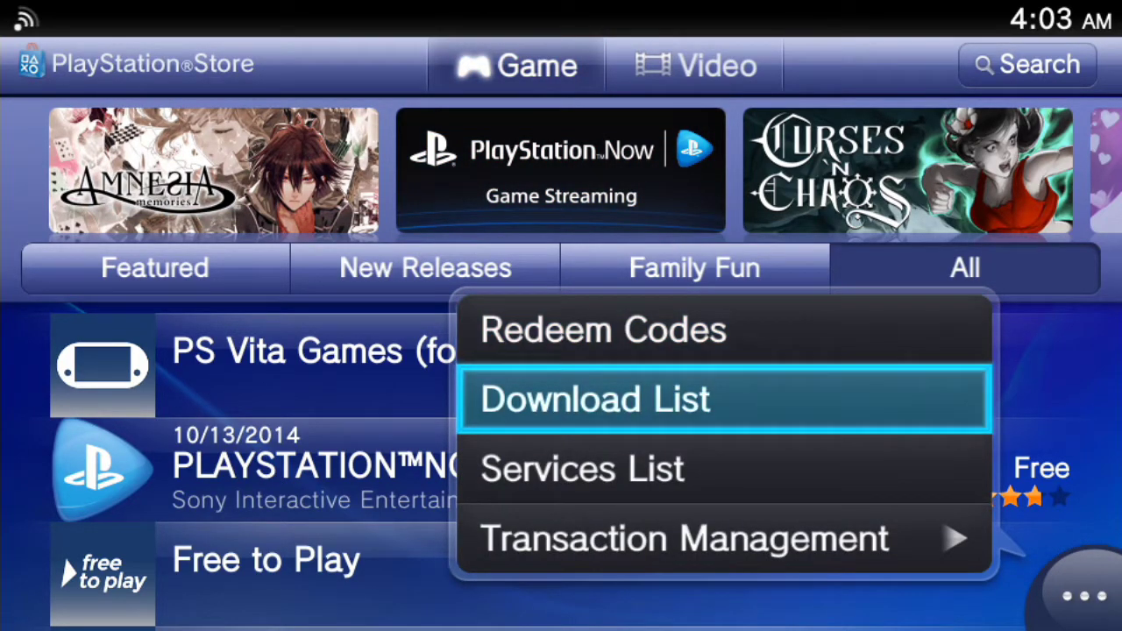
key("Escape")
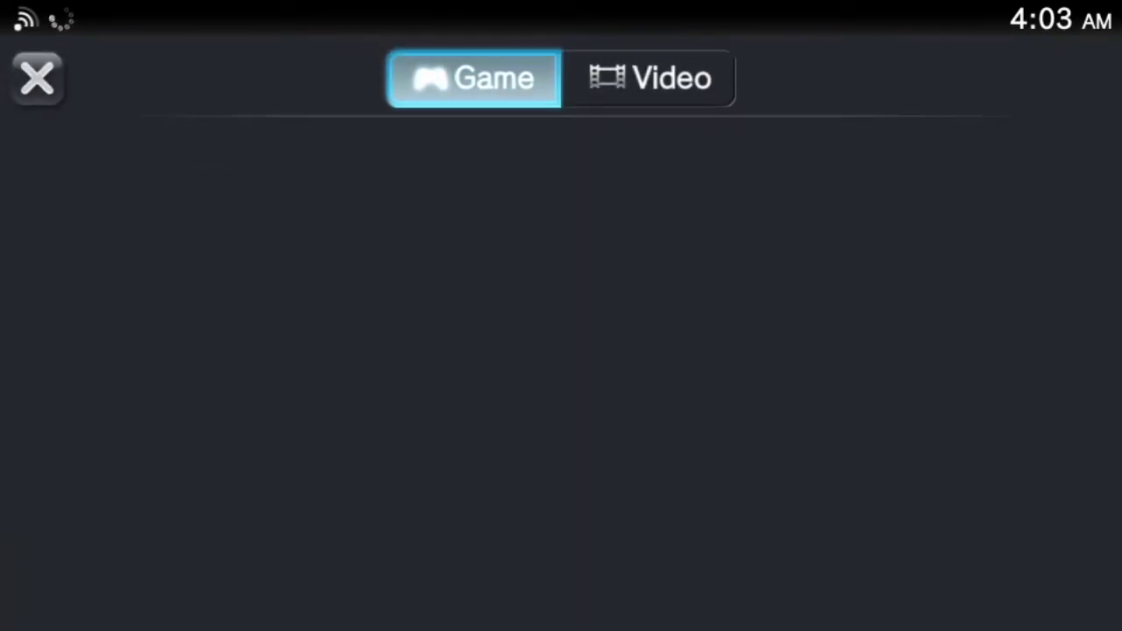
Step: Find Fruit Ninja by Big Ant Studios among the purchased games and start its download
key("Down")
key("Down")
key("Down")
key("Down")
key("Down")
key("Down")
key("Down")
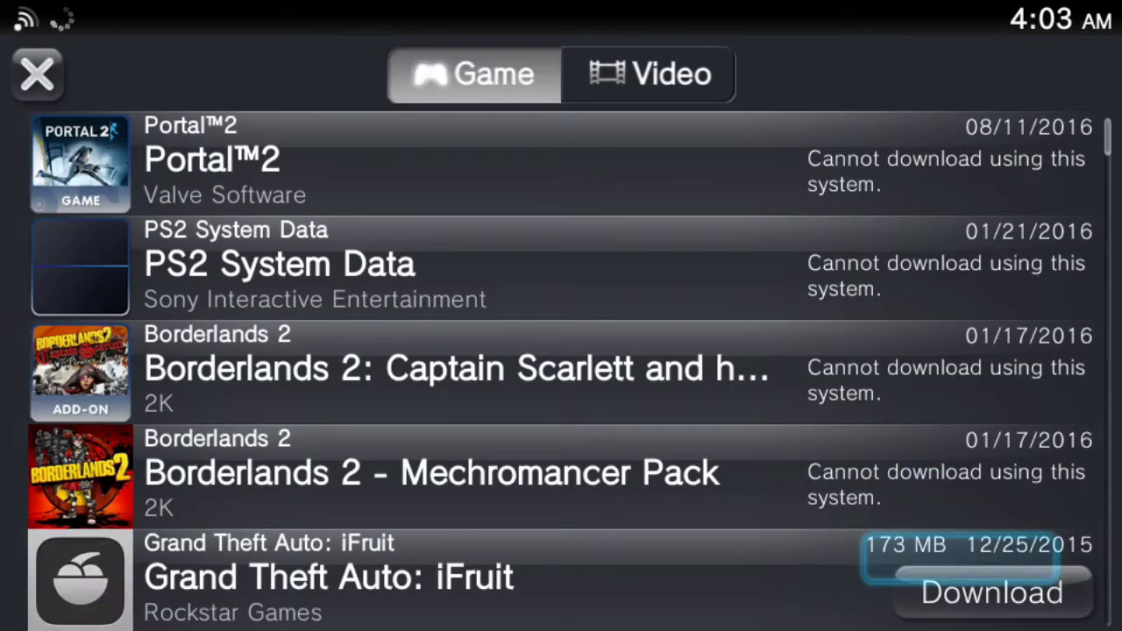
key("Up")
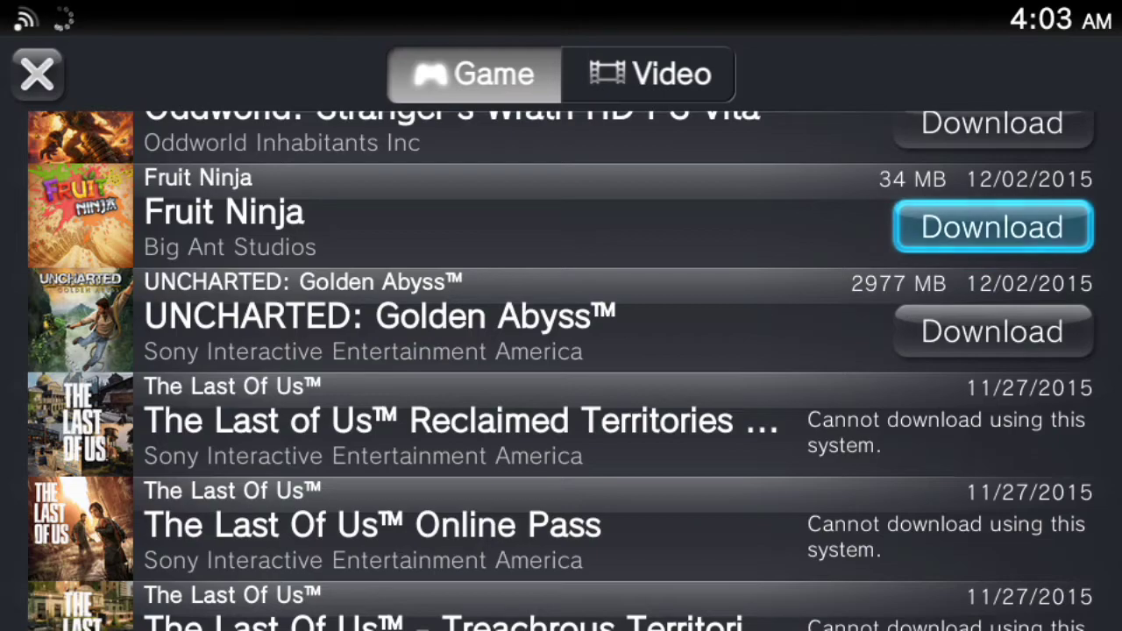
key("Up")
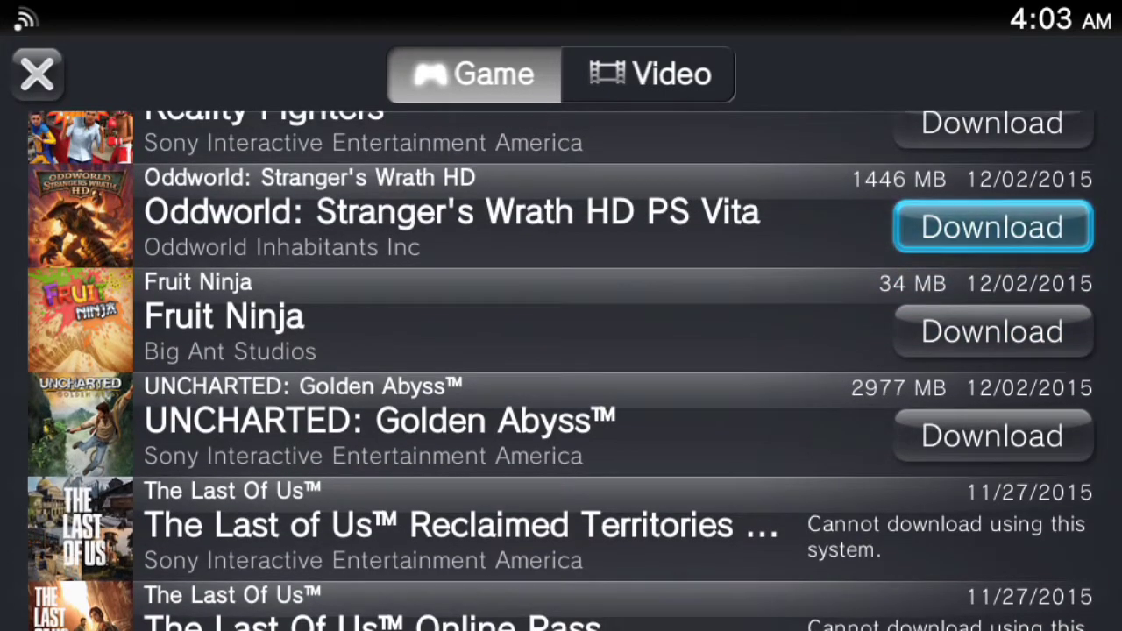
key("Down")
key("Up")
key("Up")
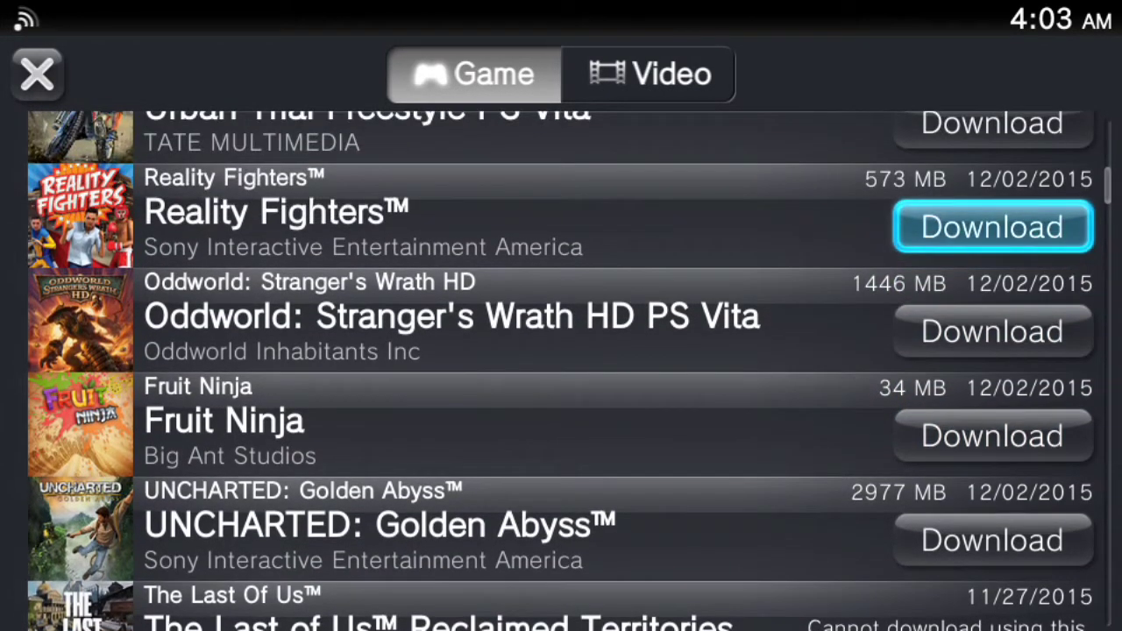
key("Down")
key("Down")
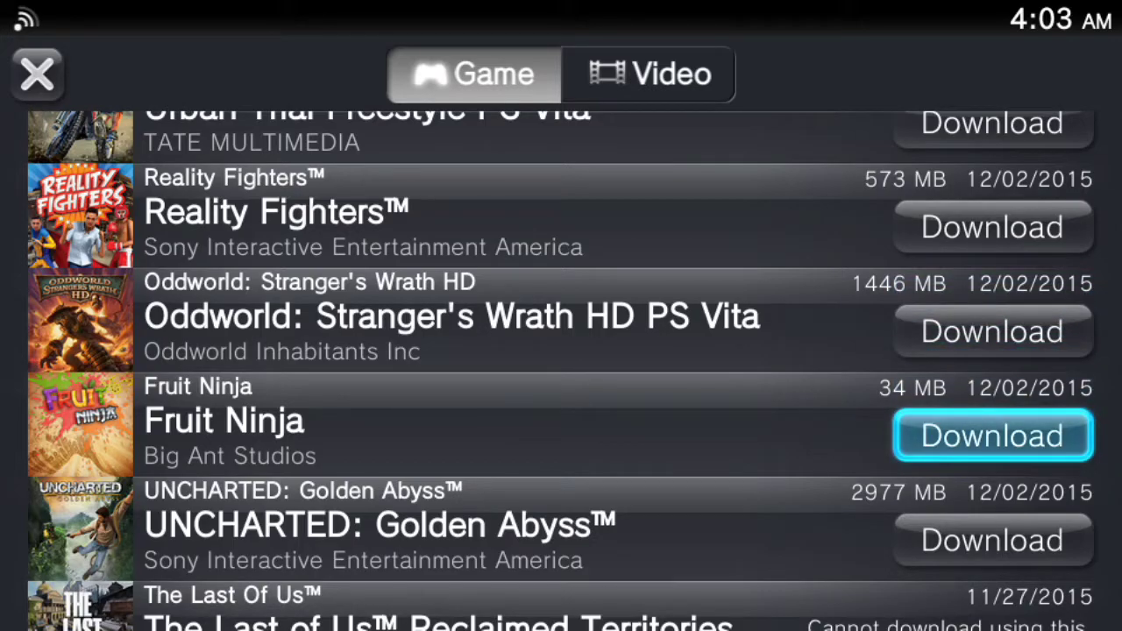
key("Return")
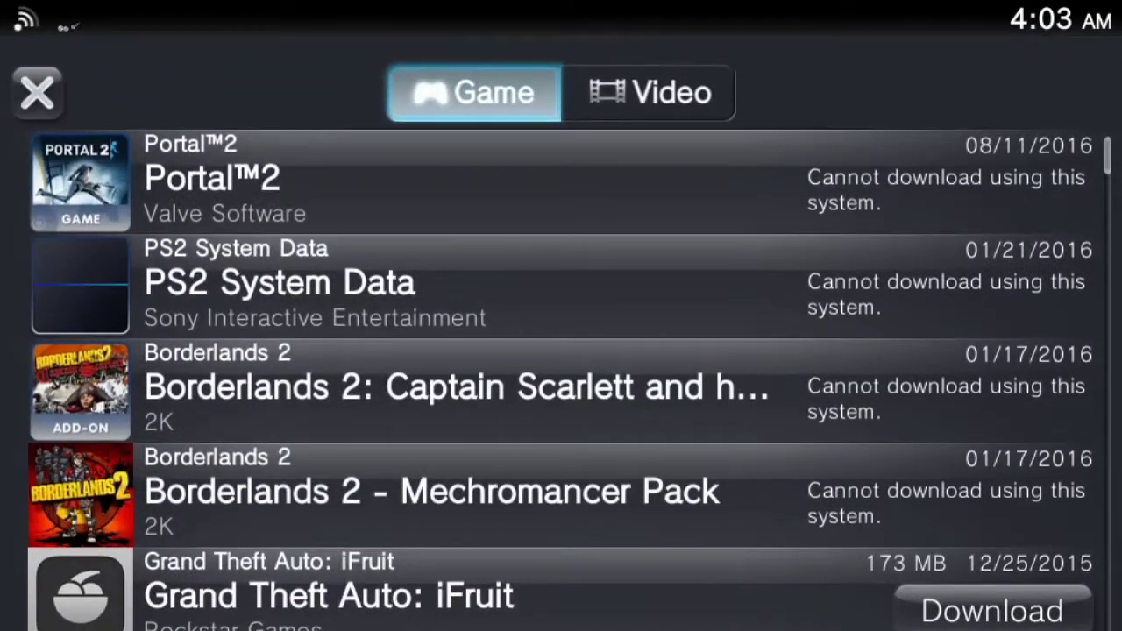
Step: Look through the purchased games from Portal 2 to Soul Sacrifice Demo and back to Gravity Rush Demo
key("Down")
key("Down")
key("Down")
key("Down")
key("Down")
key("Down")
key("Down")
key("Down")
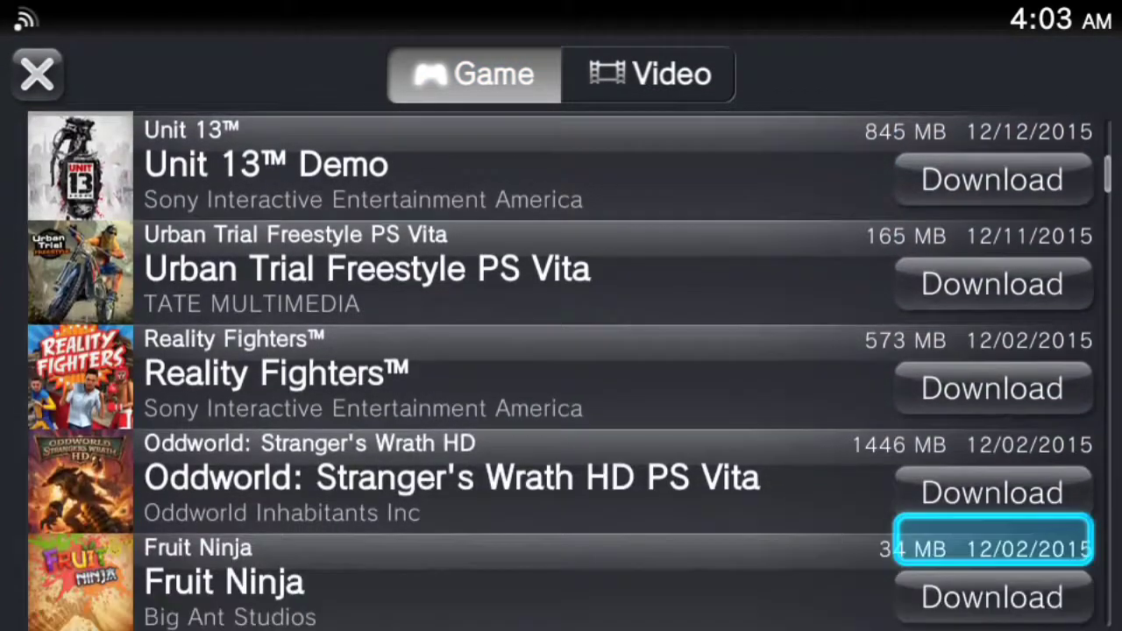
key("Up")
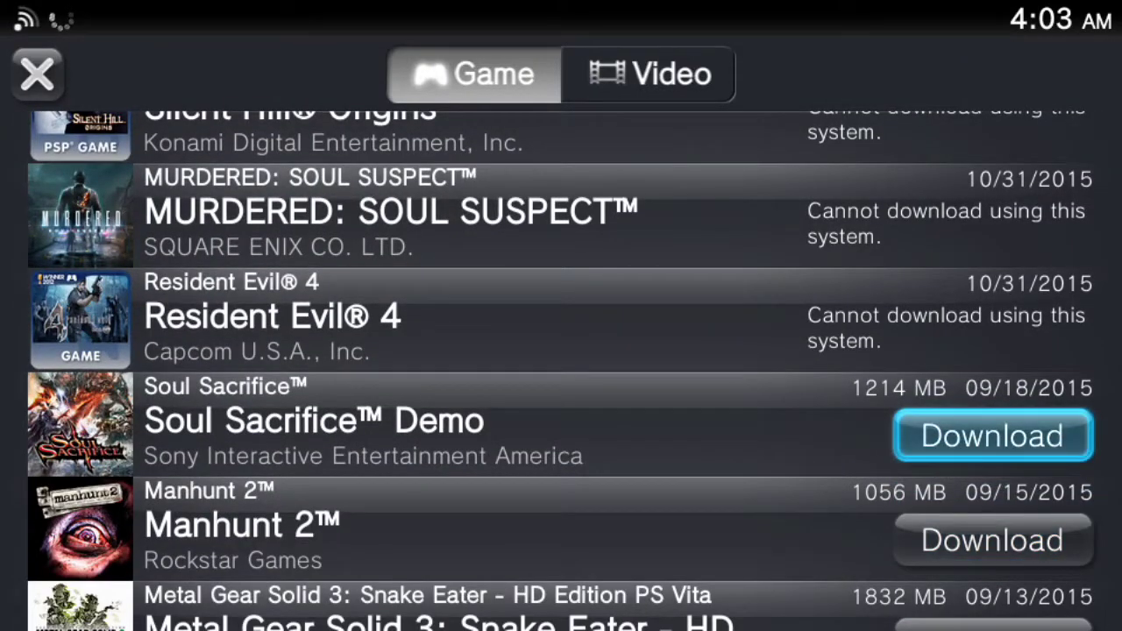
key("Up")
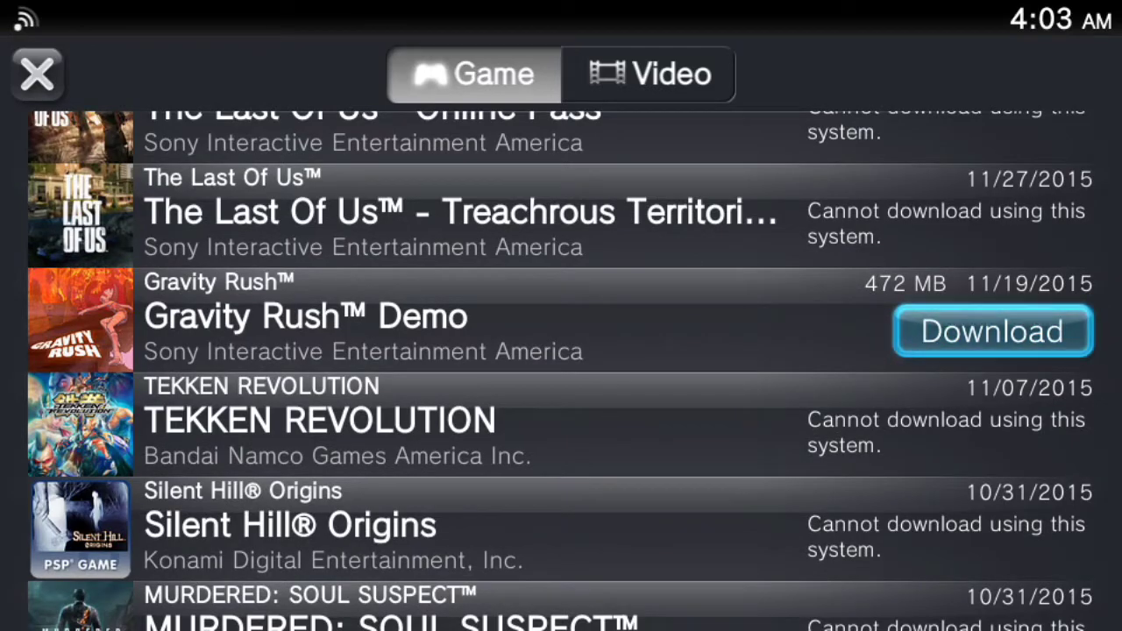
Step: Examine the older purchases down to The Walking Dead: Season 2 and back up to Jet Moto 2
key("Down")
key("Down")
key("Down")
key("Down")
key("Down")
key("Down")
key("Down")
key("Down")
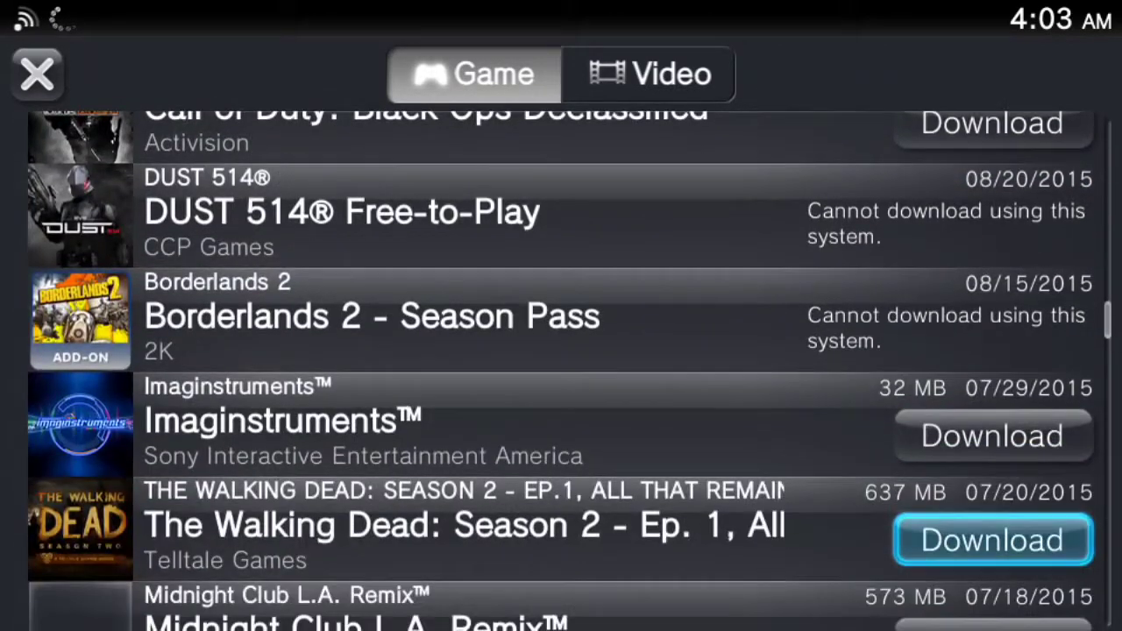
key("Up")
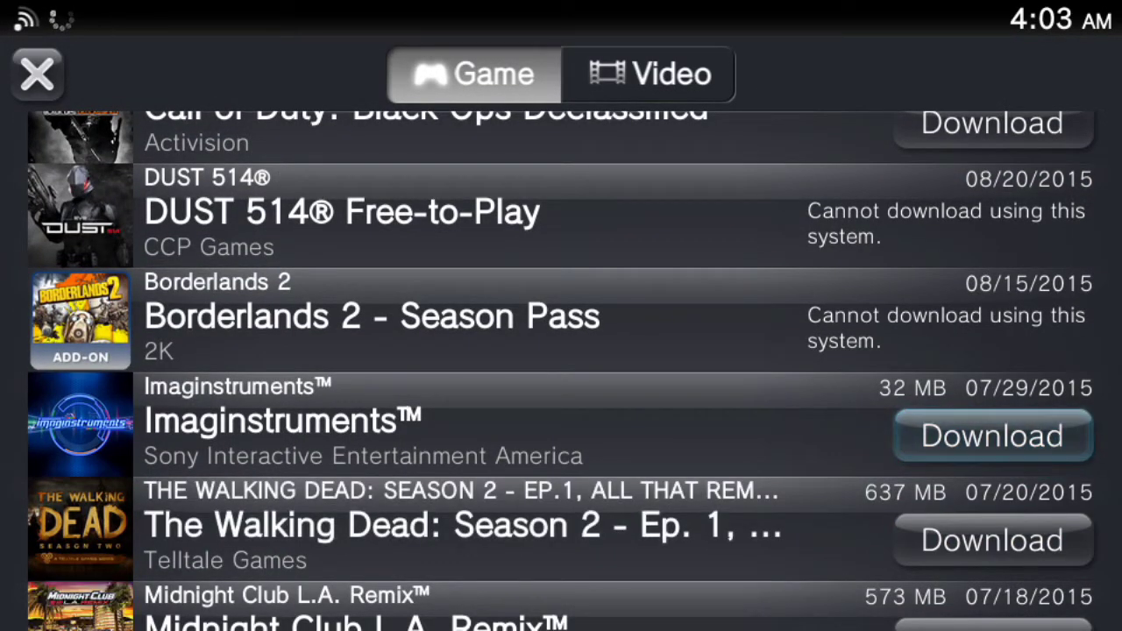
key("Down")
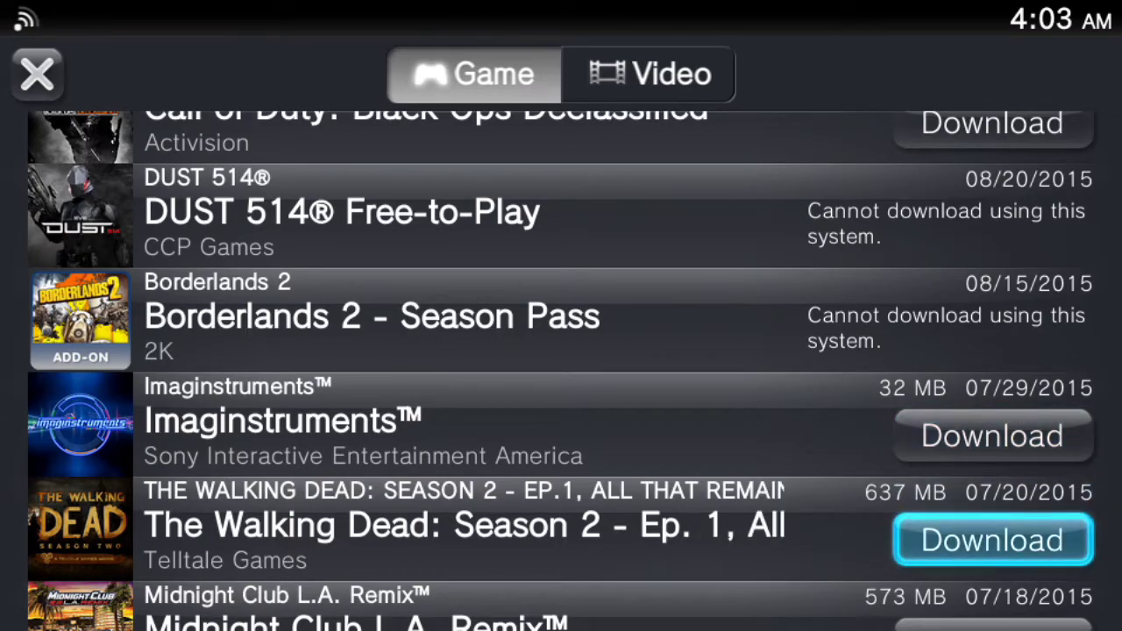
key("Up")
key("Up")
key("Up")
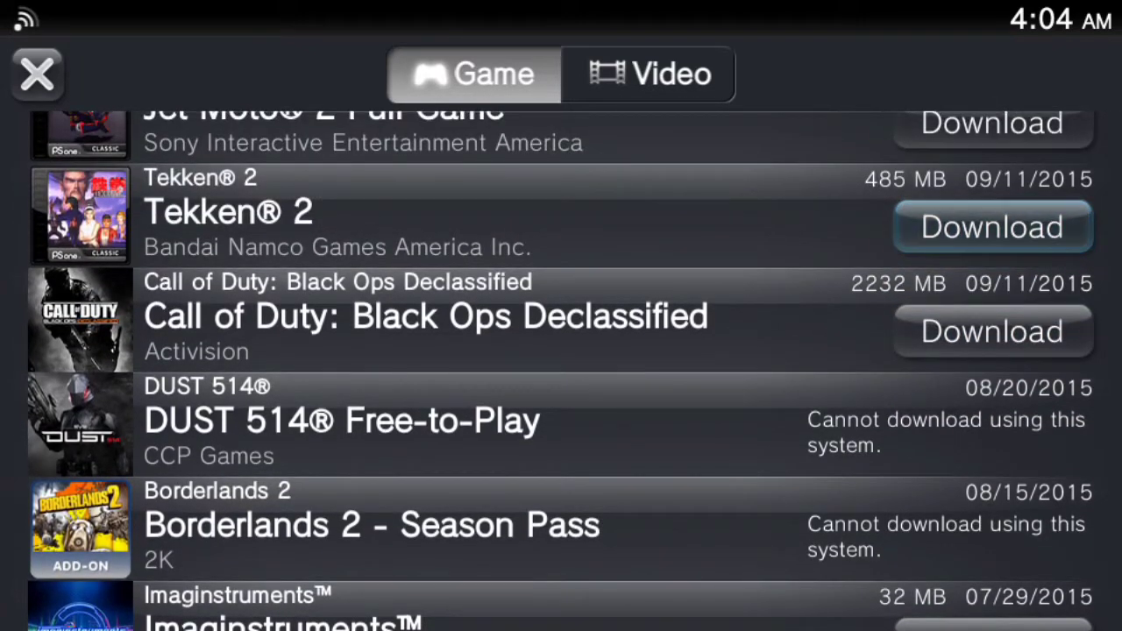
key("Up")
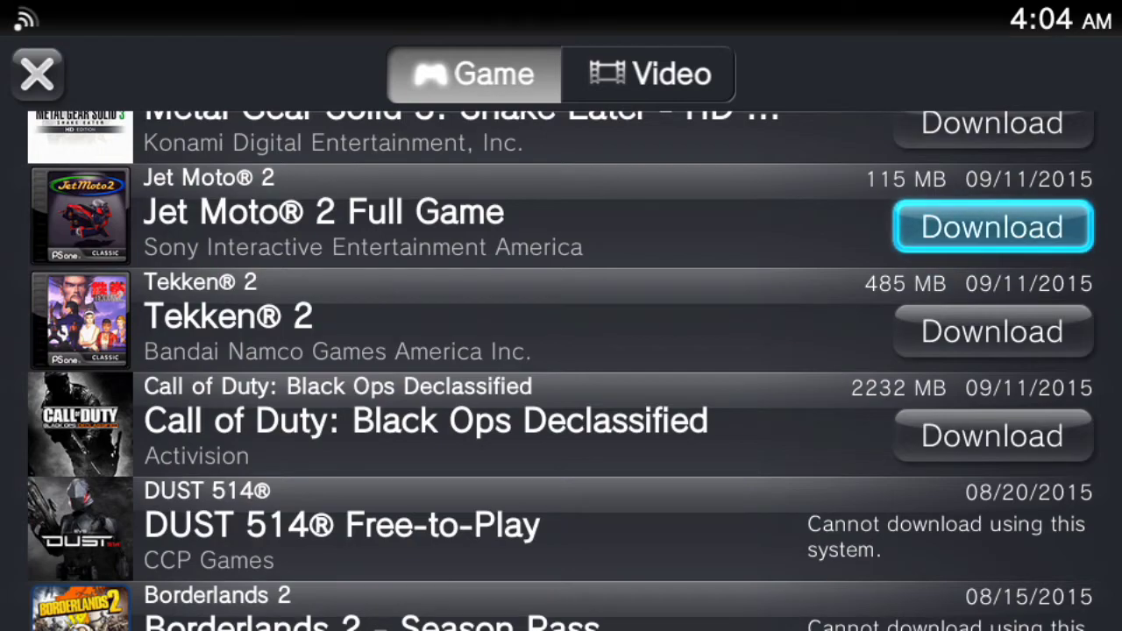
key("Up")
key("Down")
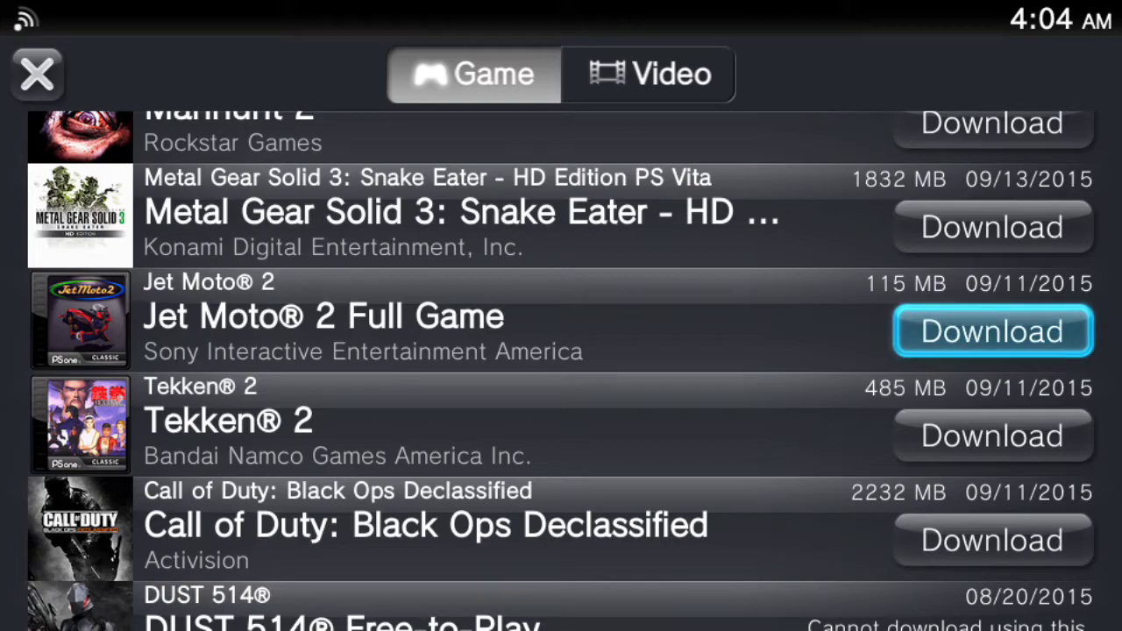
Step: Look through the older purchases from Jet Moto 2 down to Wipeout 2048 while Fruit Ninja downloads
key("Down")
key("Down")
key("Down")
key("Down")
key("Down")
key("Down")
key("Down")
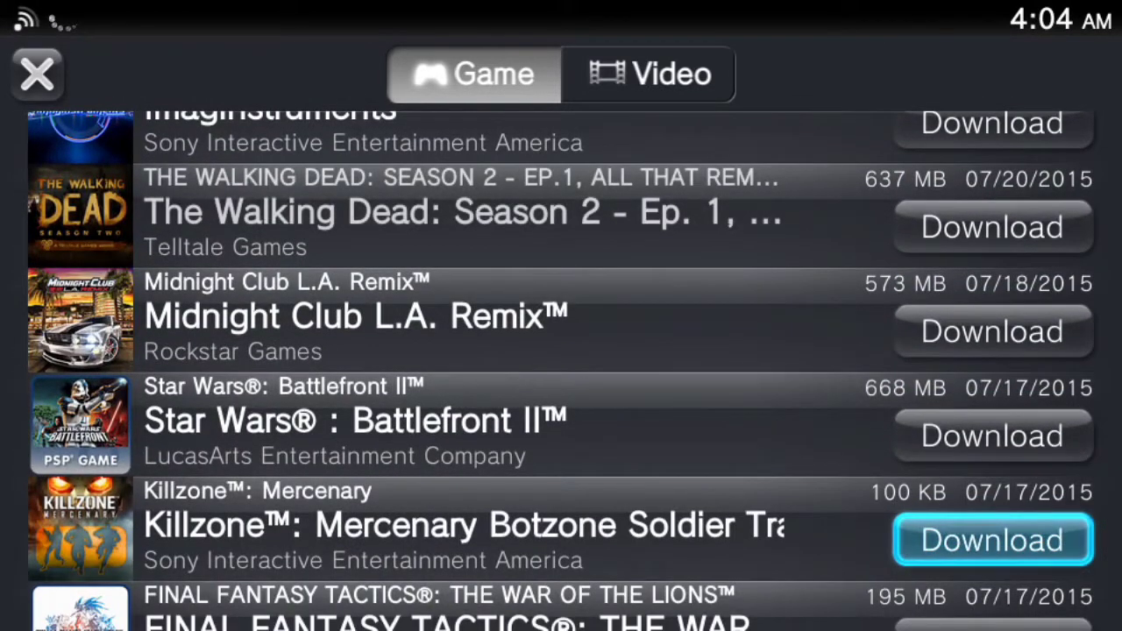
key("Up")
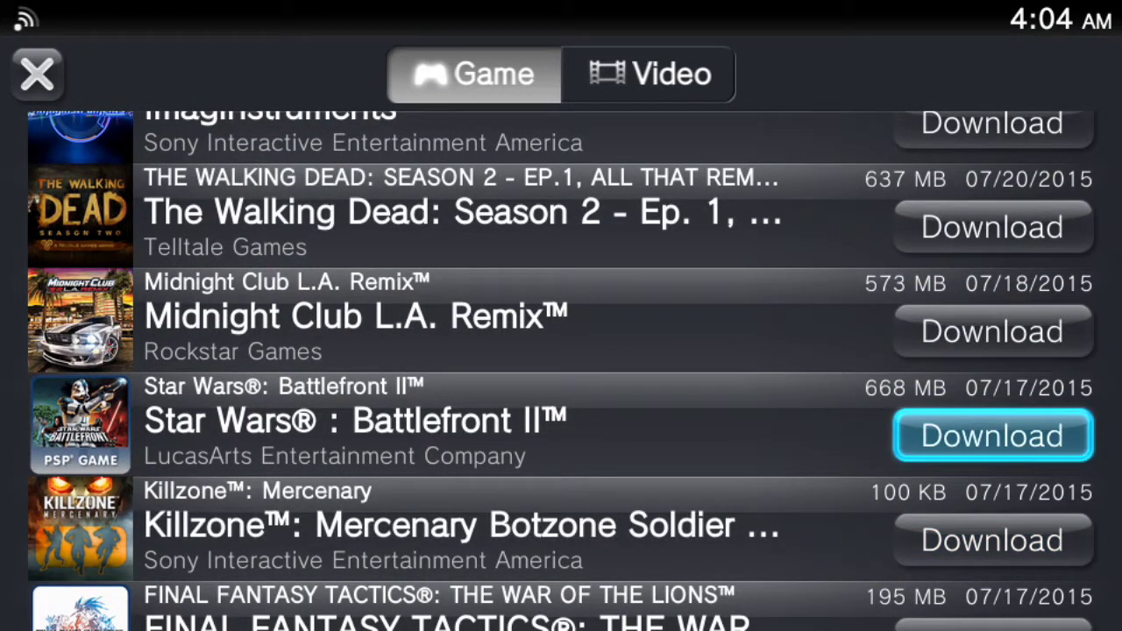
key("Down")
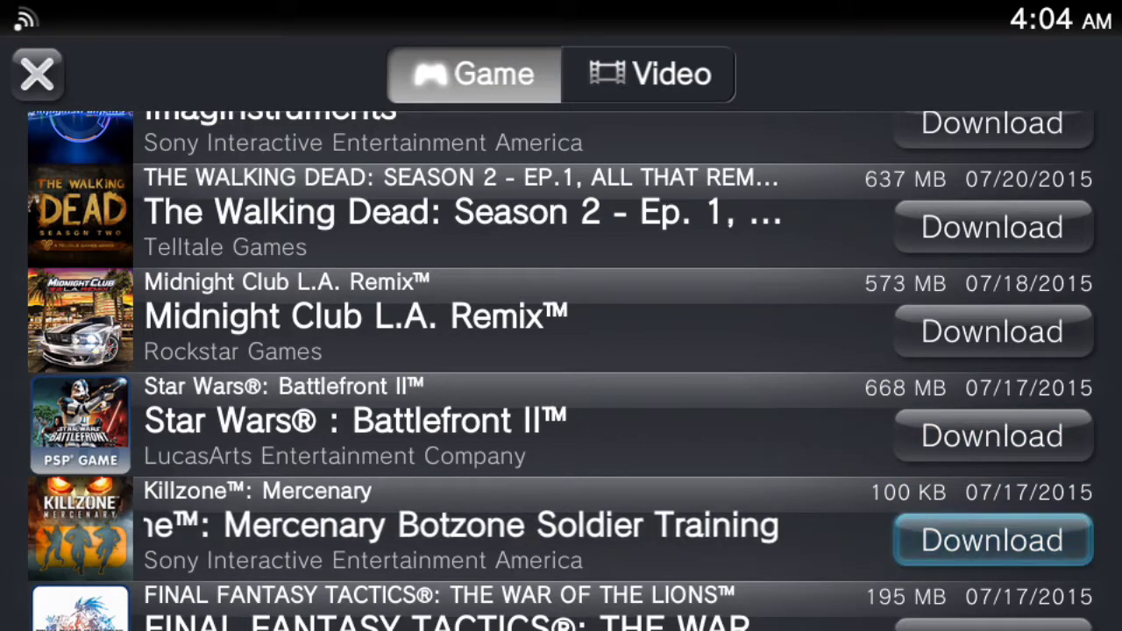
key("Down")
key("Down")
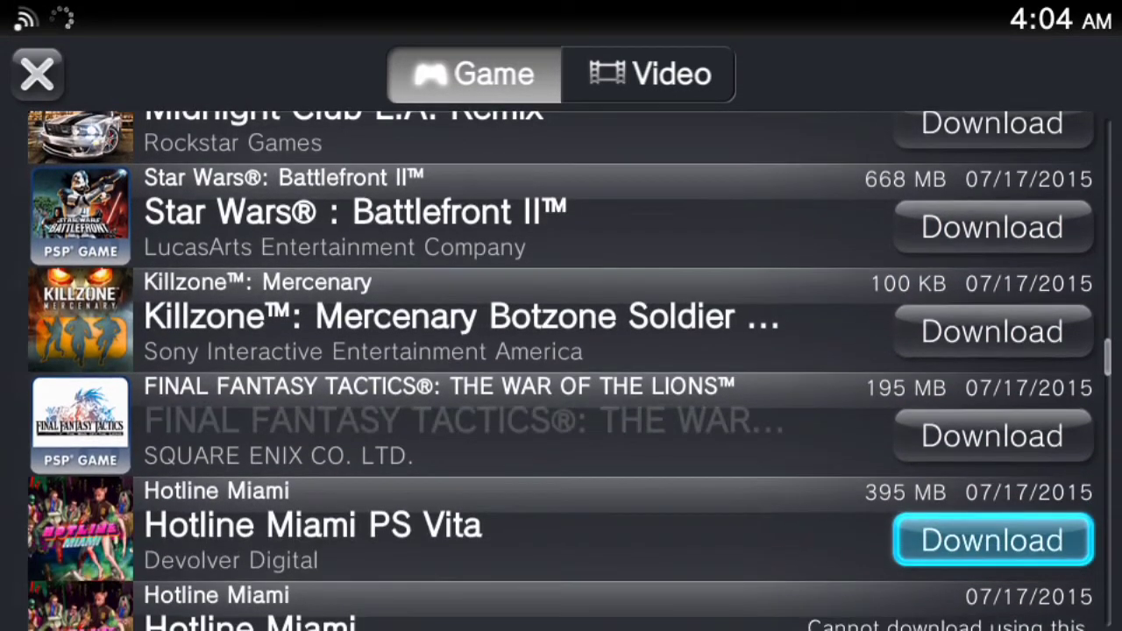
key("Down")
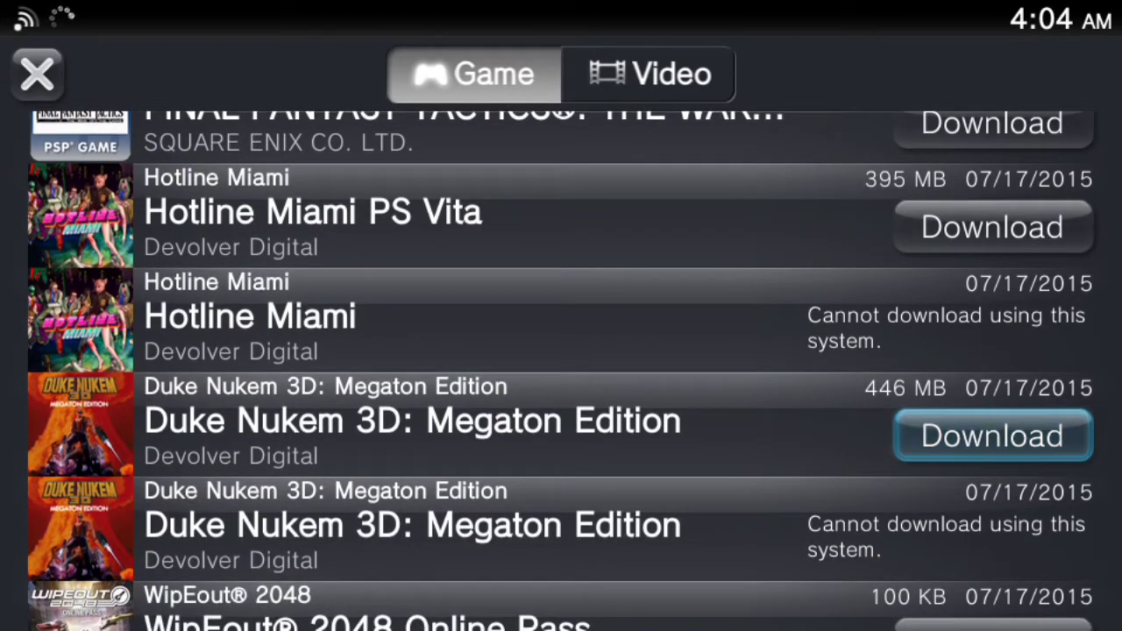
key("Down")
key("Down")
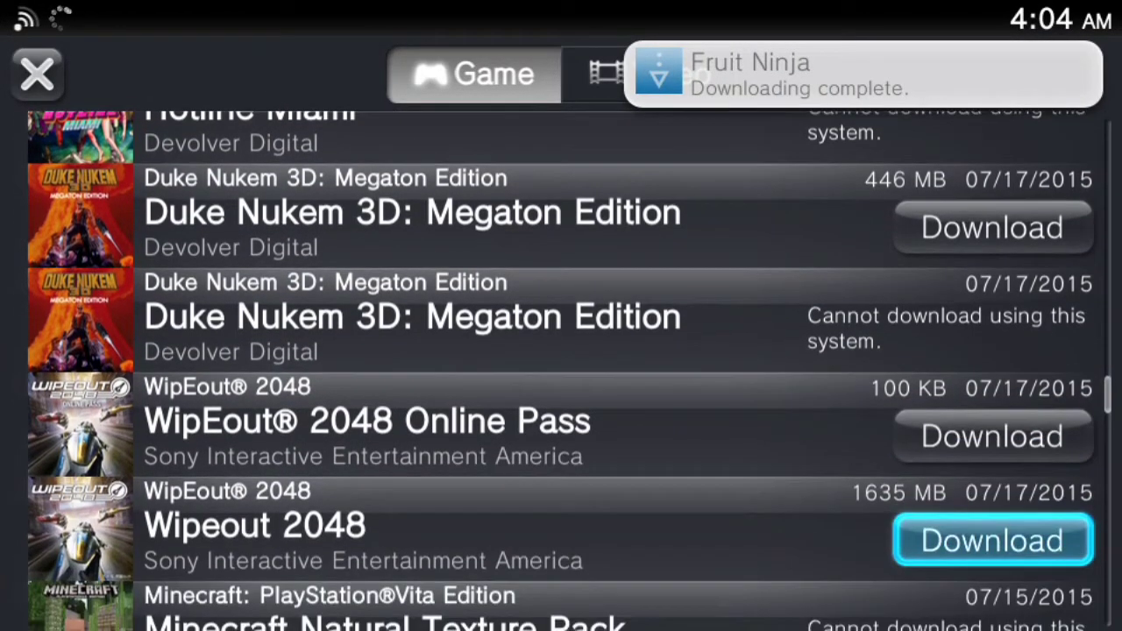
Step: Leave the store's download list and go to the home screen page that holds Fruit Ninja
key("super")
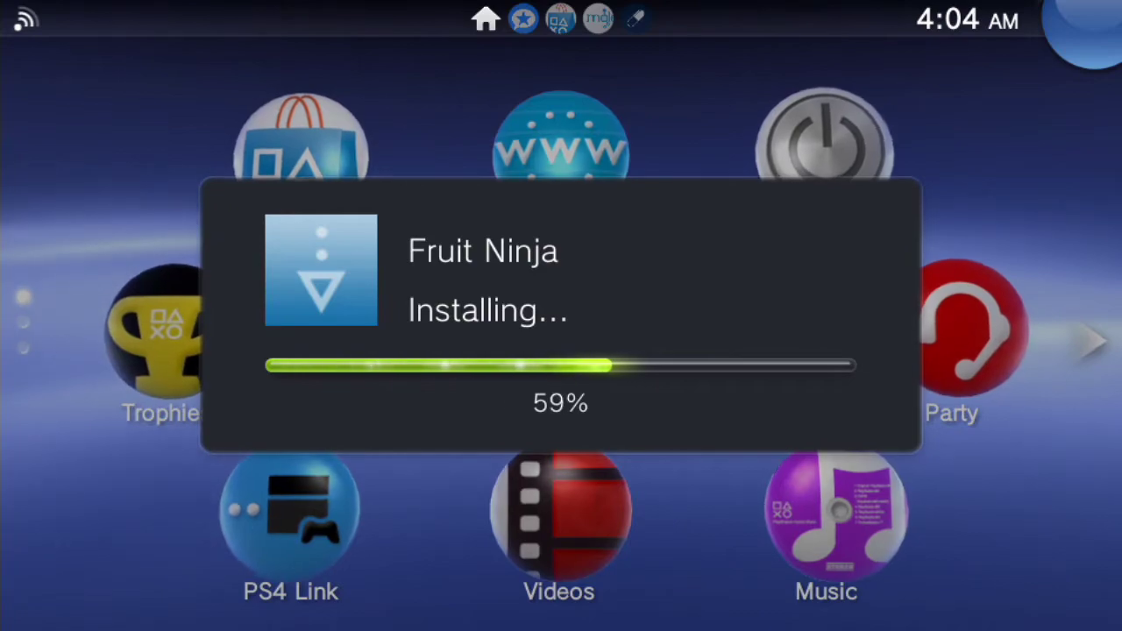
key("Down")
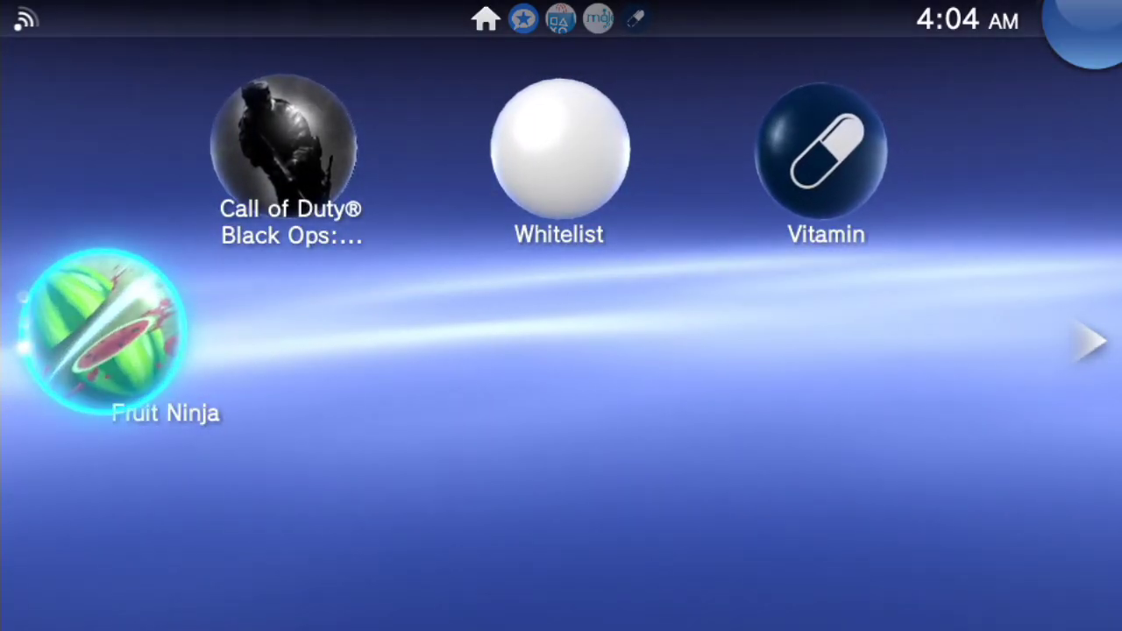
key("Up")
key("Right")
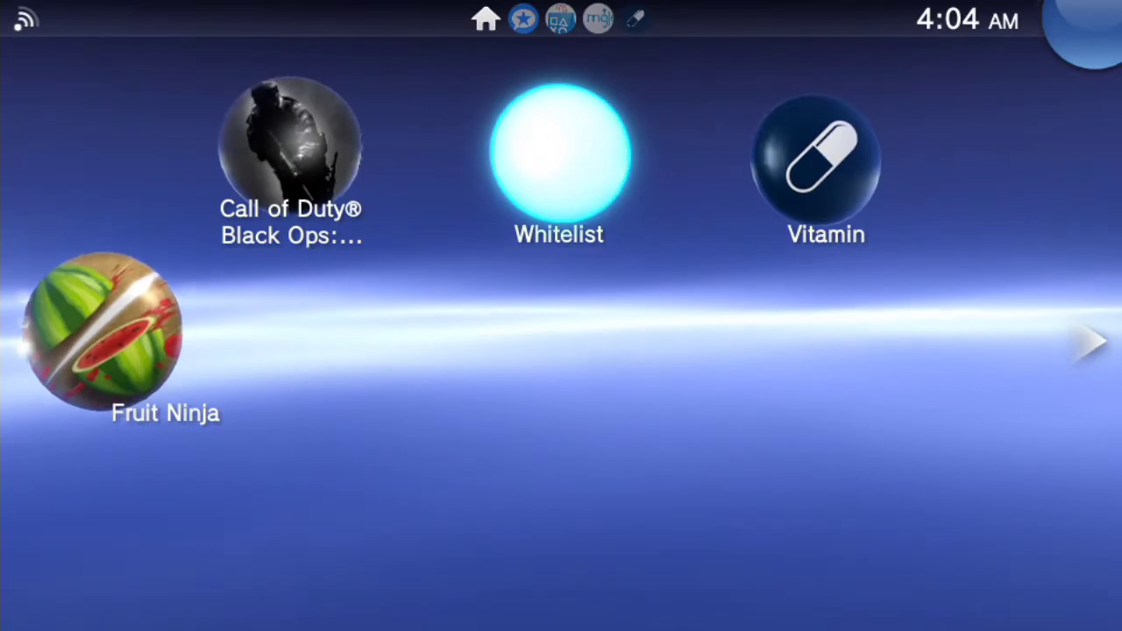
key("Return")
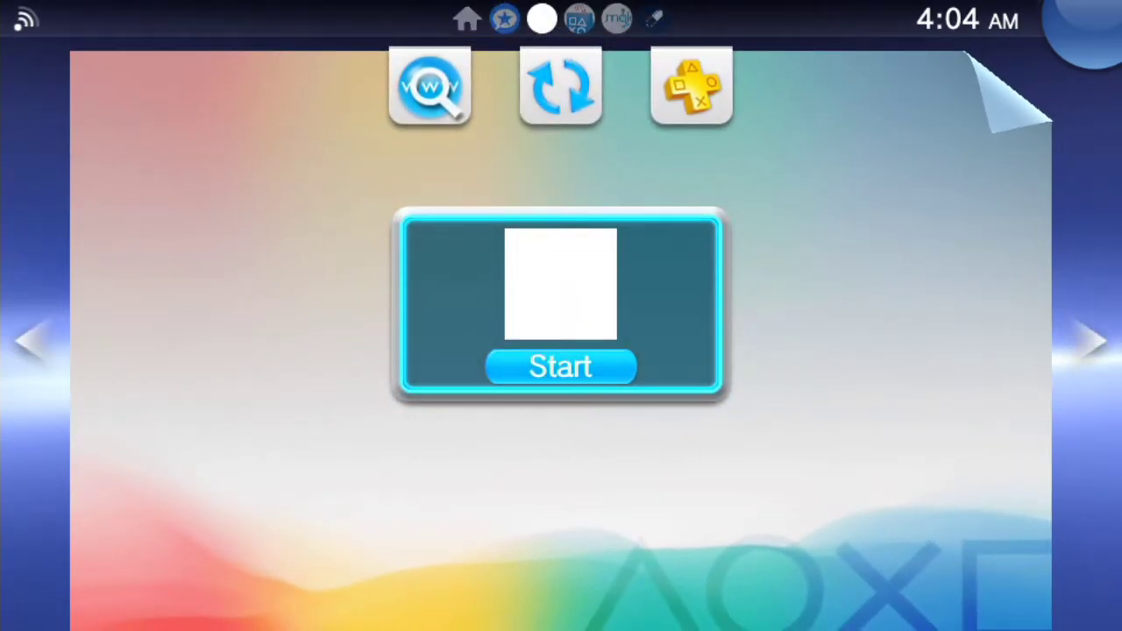
key("Return")
key("Right")
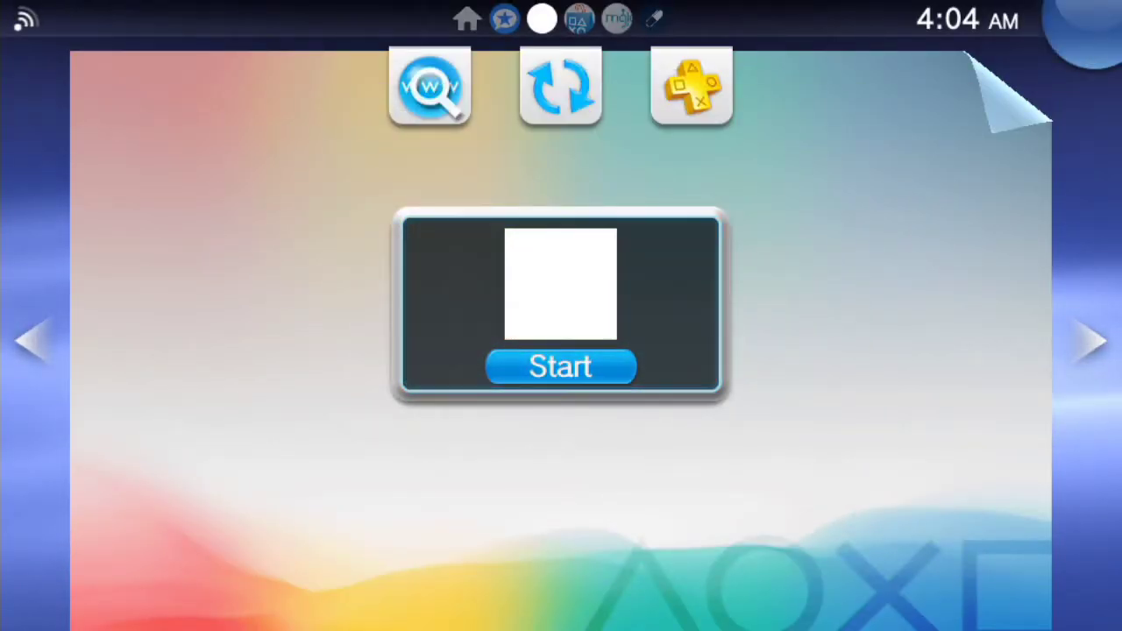
key("Left")
key("Left")
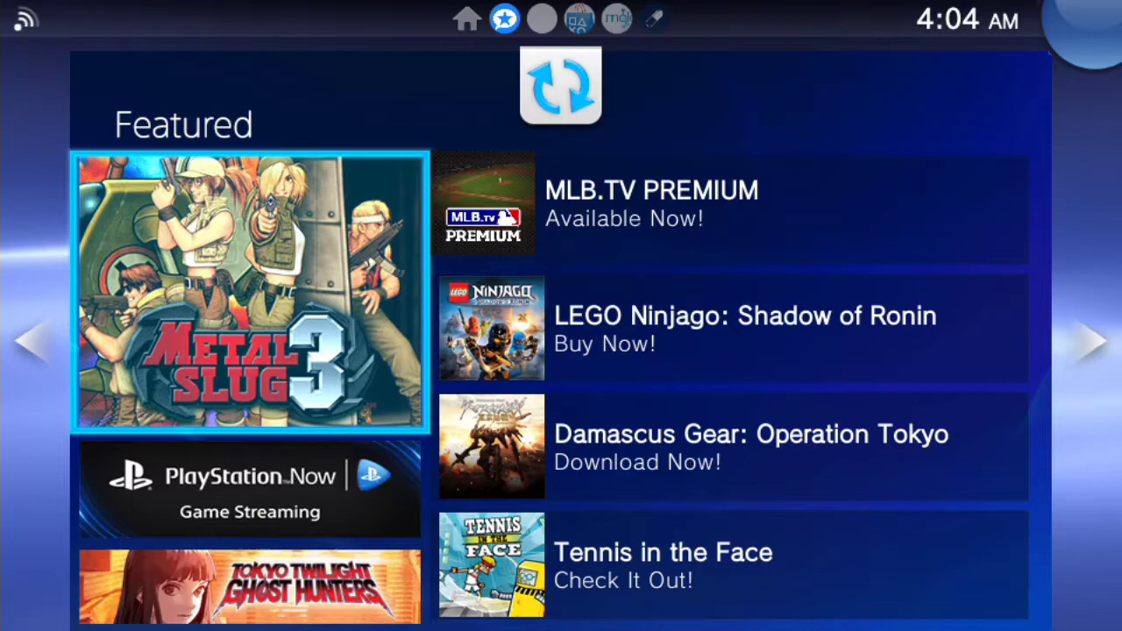
key("Escape")
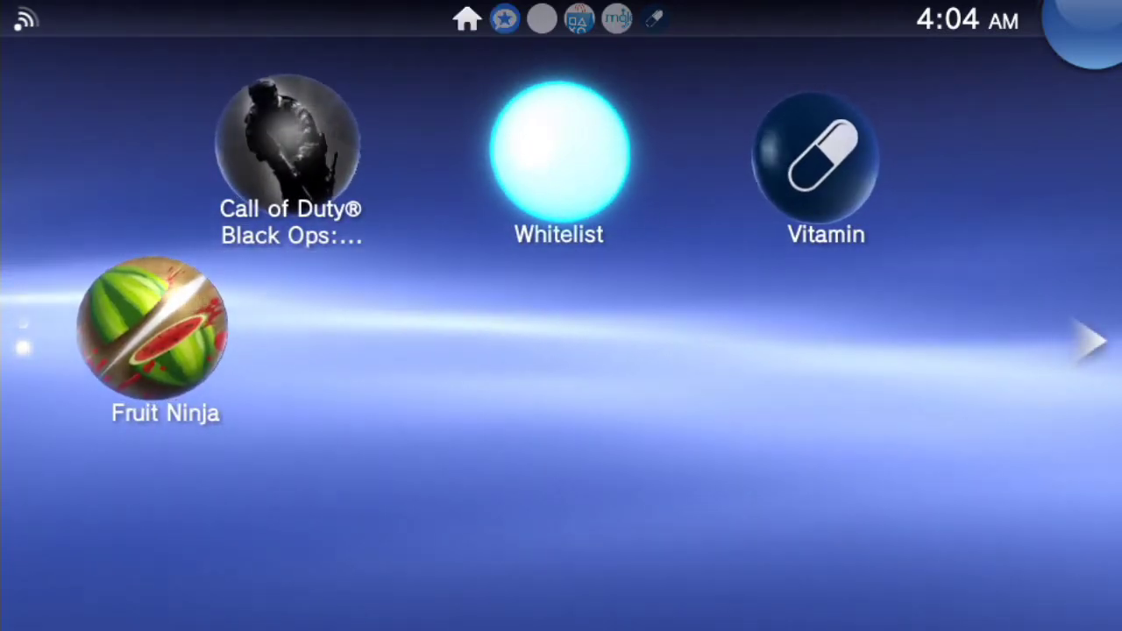
Step: Launch Fruit Ninja as far as its main menu and close the game completely
key("Left")
key("Down")
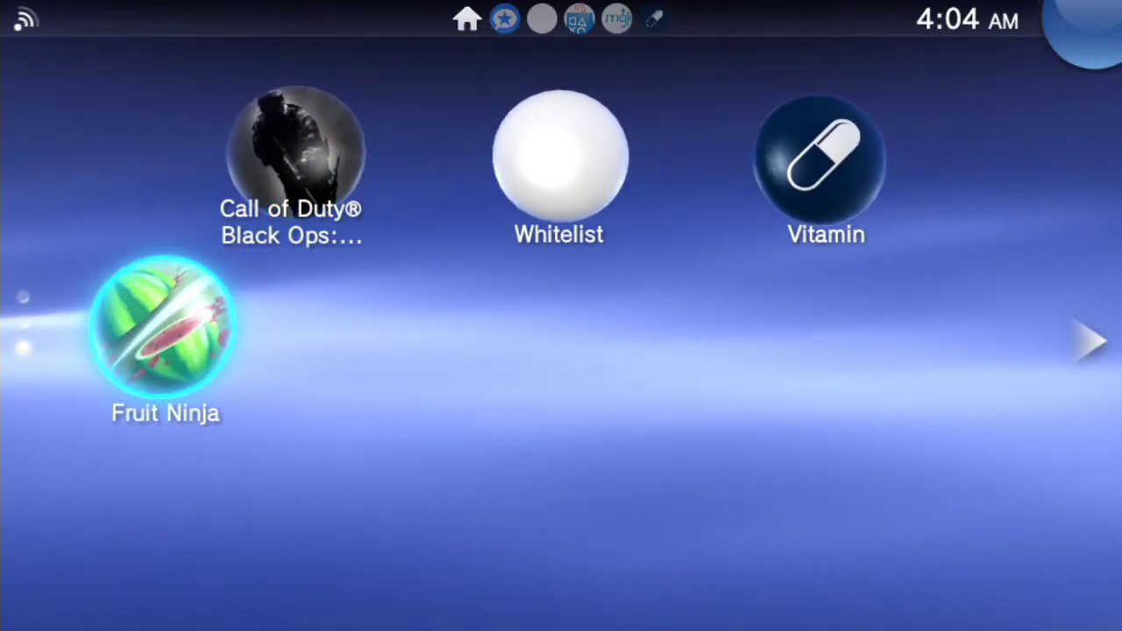
key("Return")
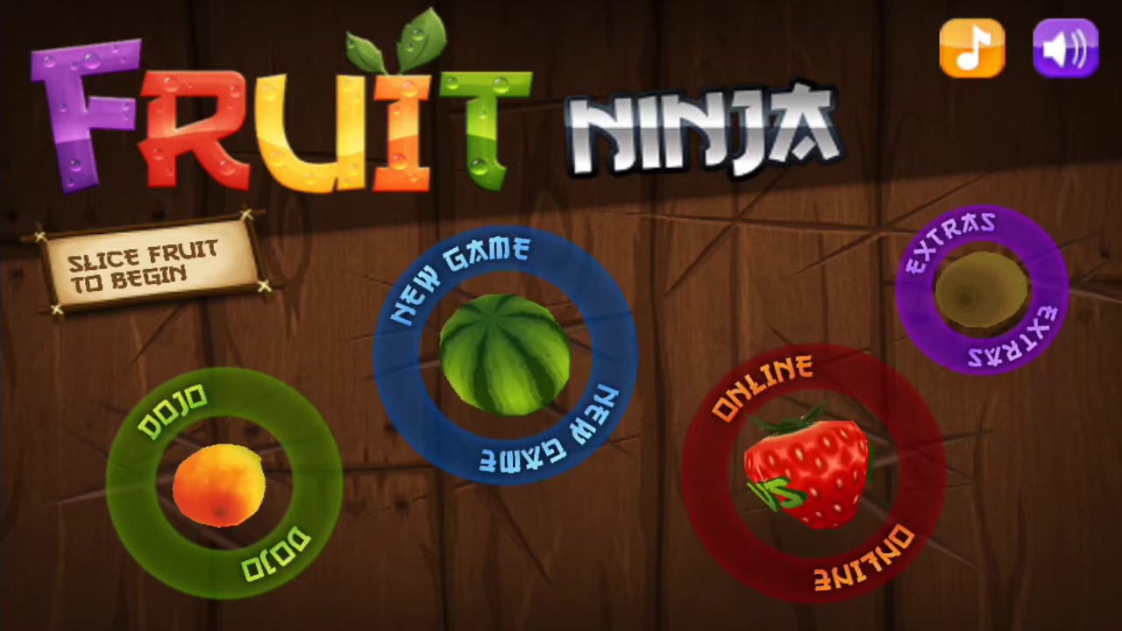
key("super")
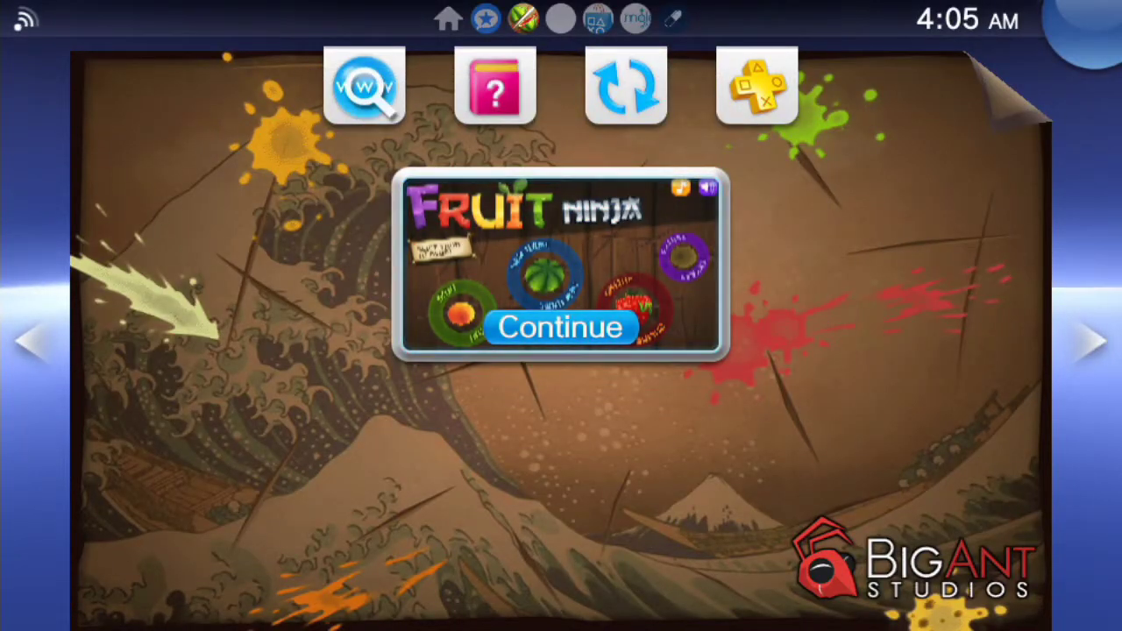
left_click_drag(1016, 84, 262, 526)
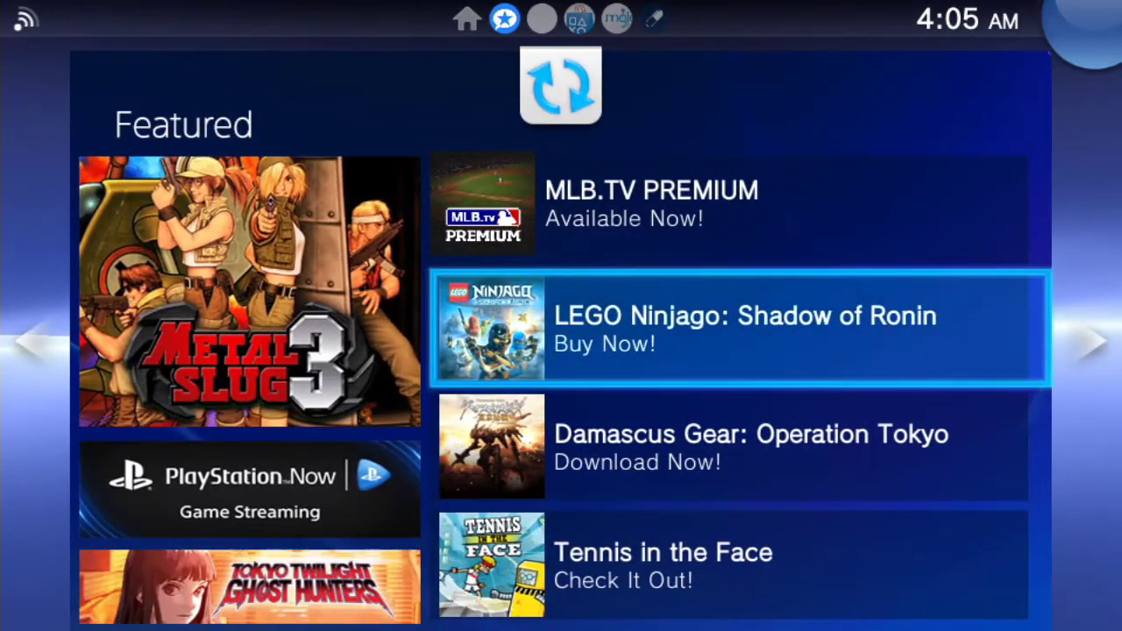
Step: Switch to Vitamin among the open applications and start it
key("Right")
key("Right")
key("Right")
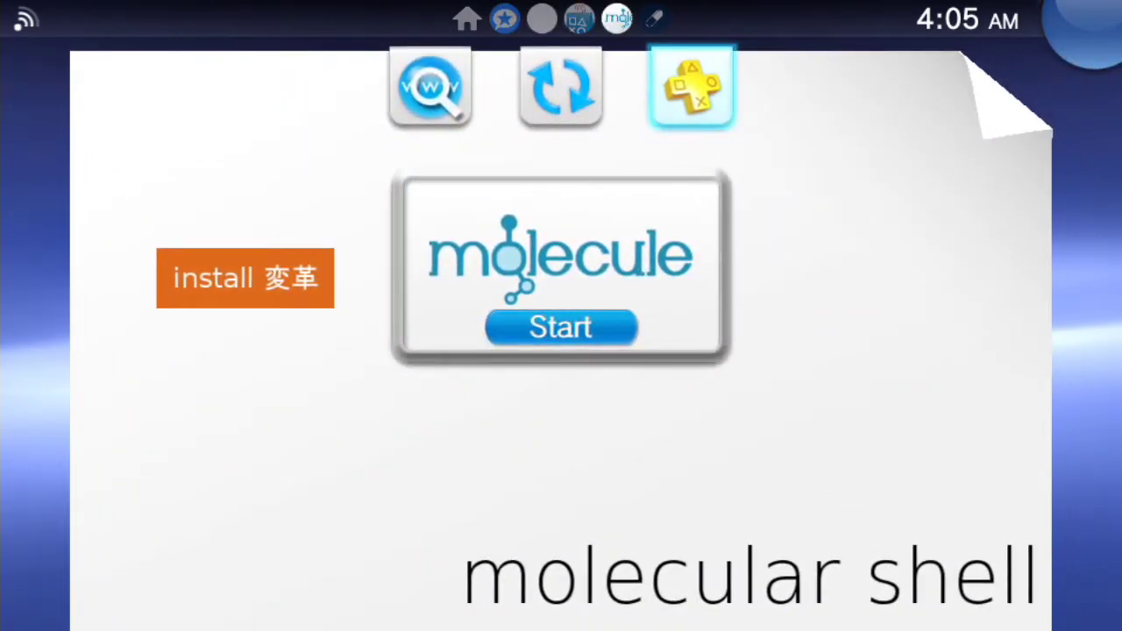
key("Right")
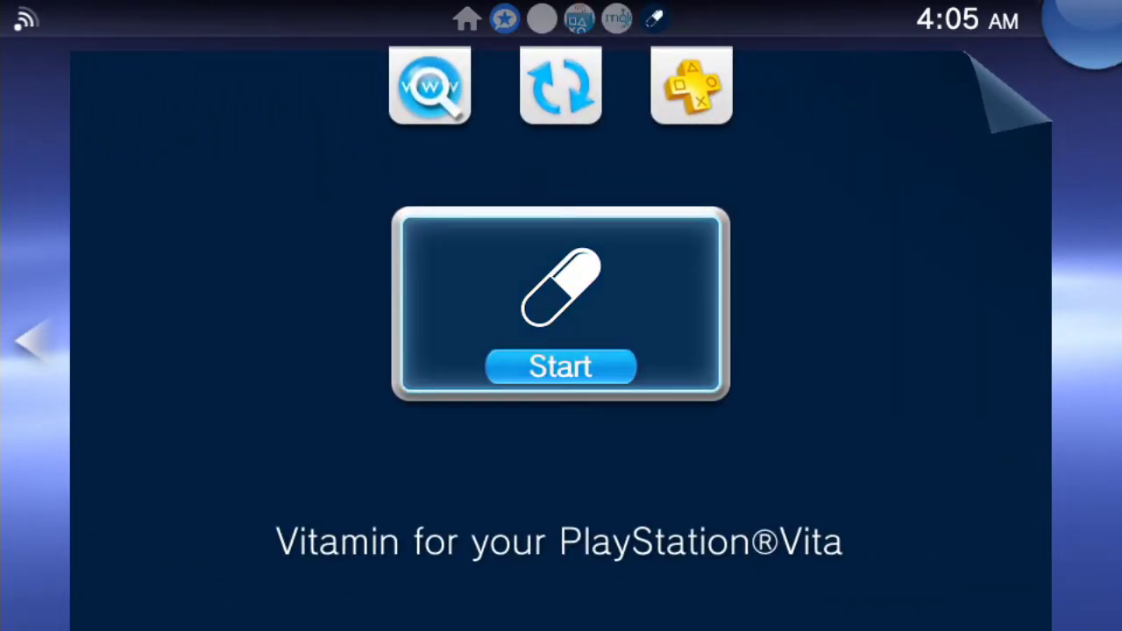
key("Return")
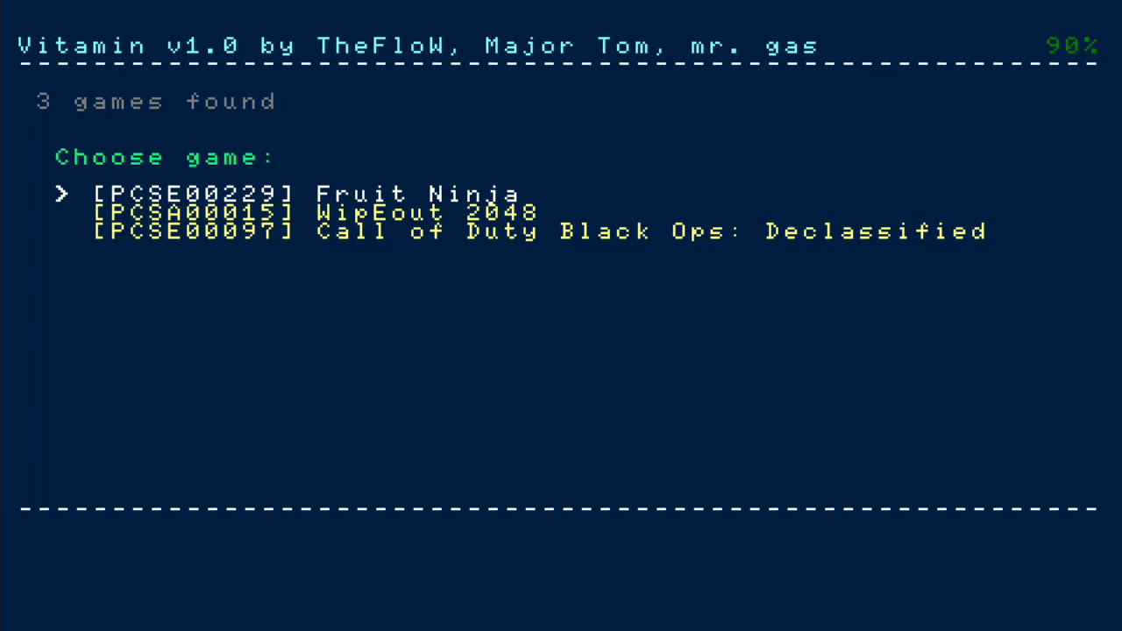
Step: Choose Fruit Ninja [PCSE00229] in Vitamin and start dumping the full game
key("Down")
key("Up")
key("Return")
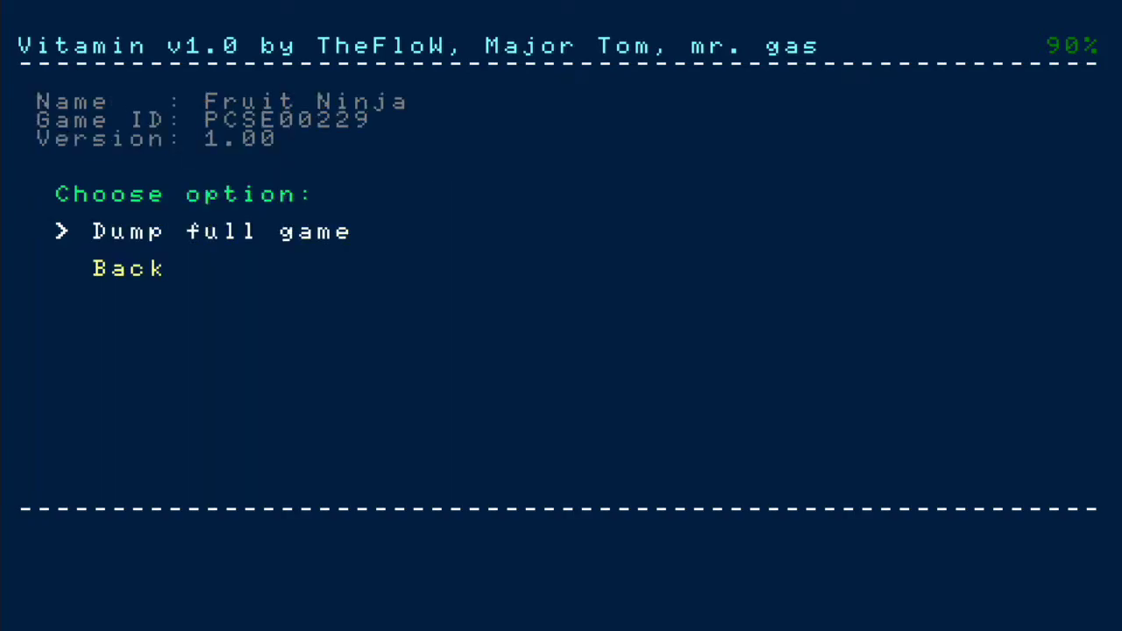
key("Return")
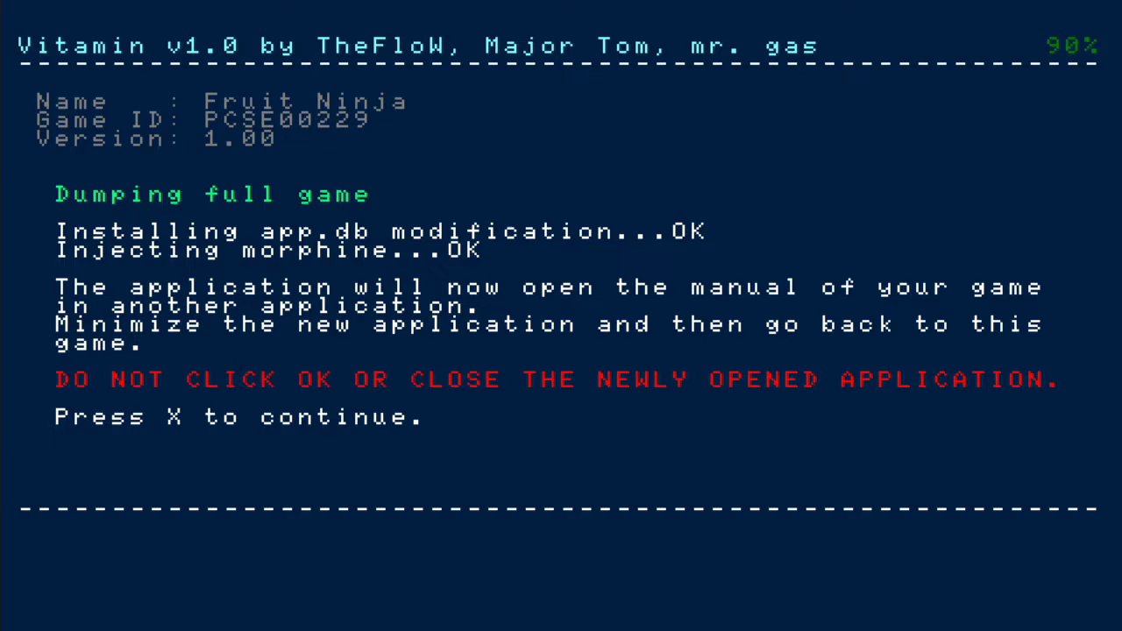
Step: Continue to the game's manual, minimize it without closing it, and resume the dump in Vitamin
key("x")
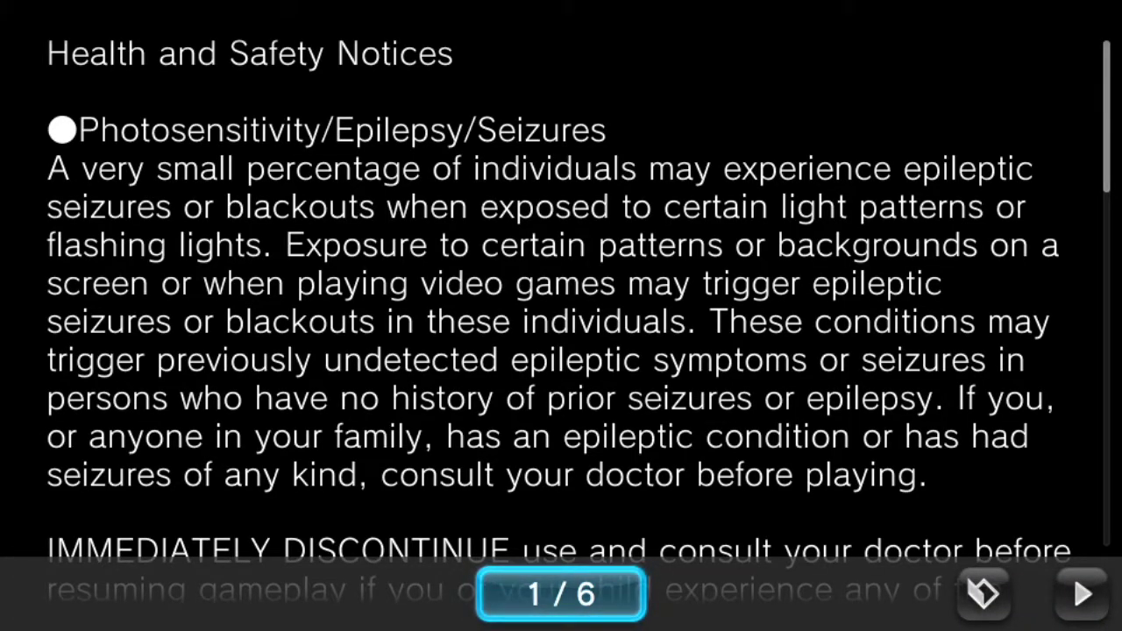
key("super")
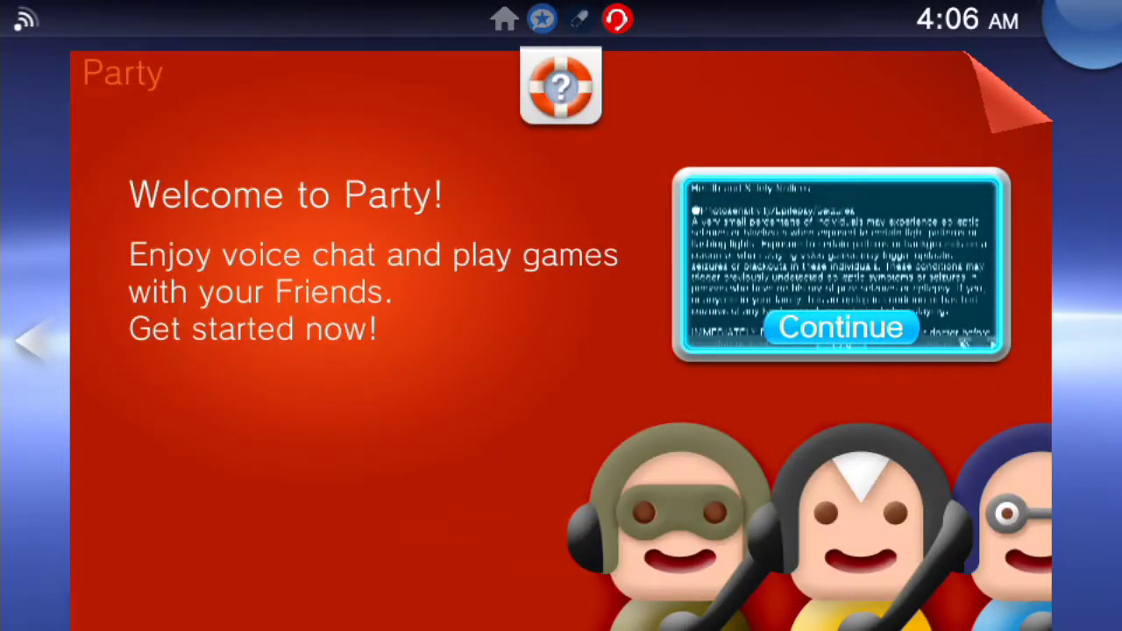
key("Left")
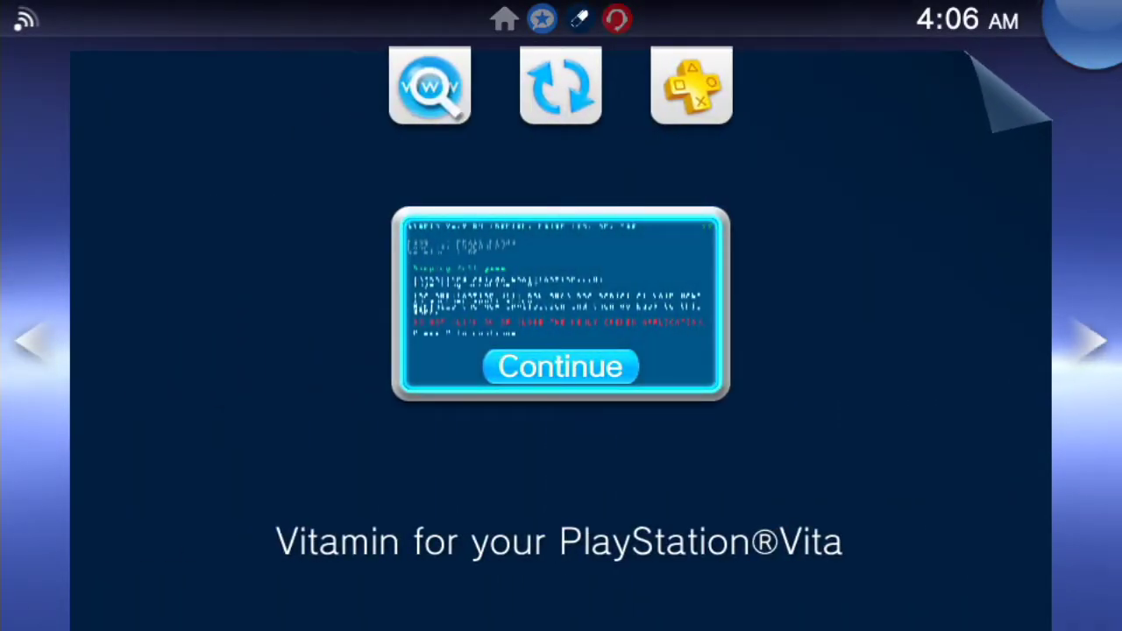
key("Return")
key("Return")
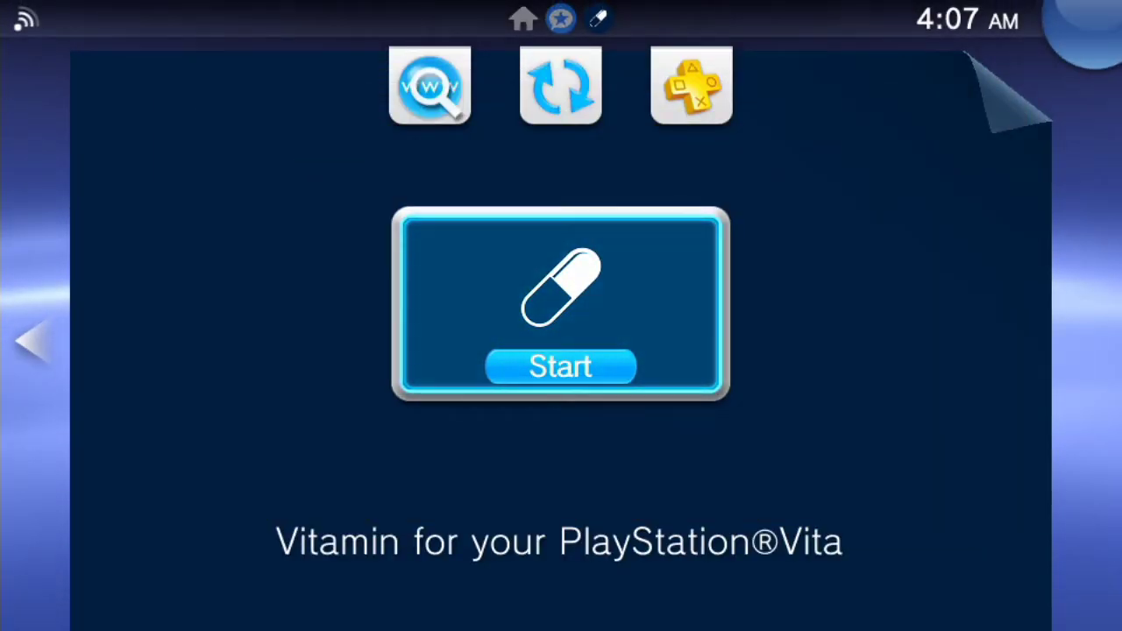
Step: Delete the installed Fruit Ninja from the home screen
key("Left")
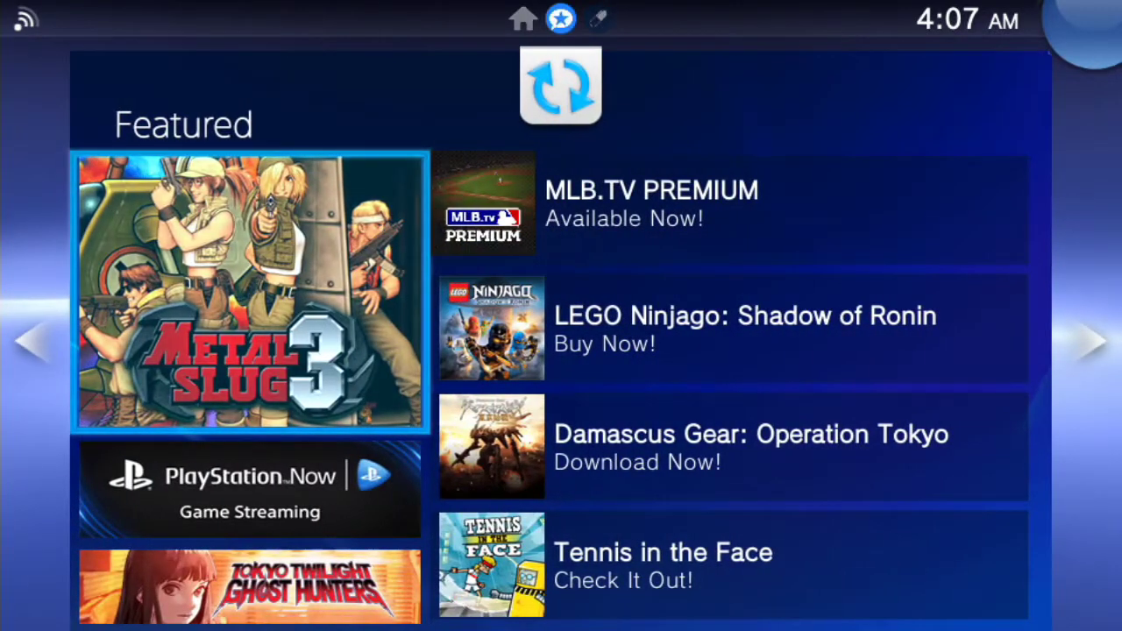
key("Left")
key("Down")
key("Up")
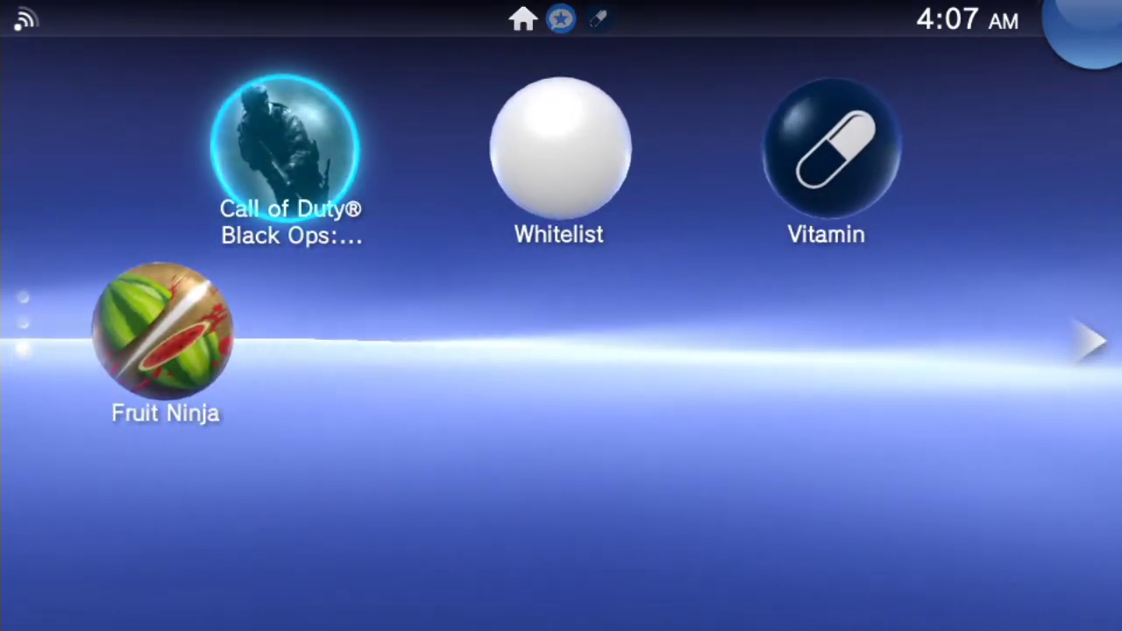
key("Down")
key("Return")
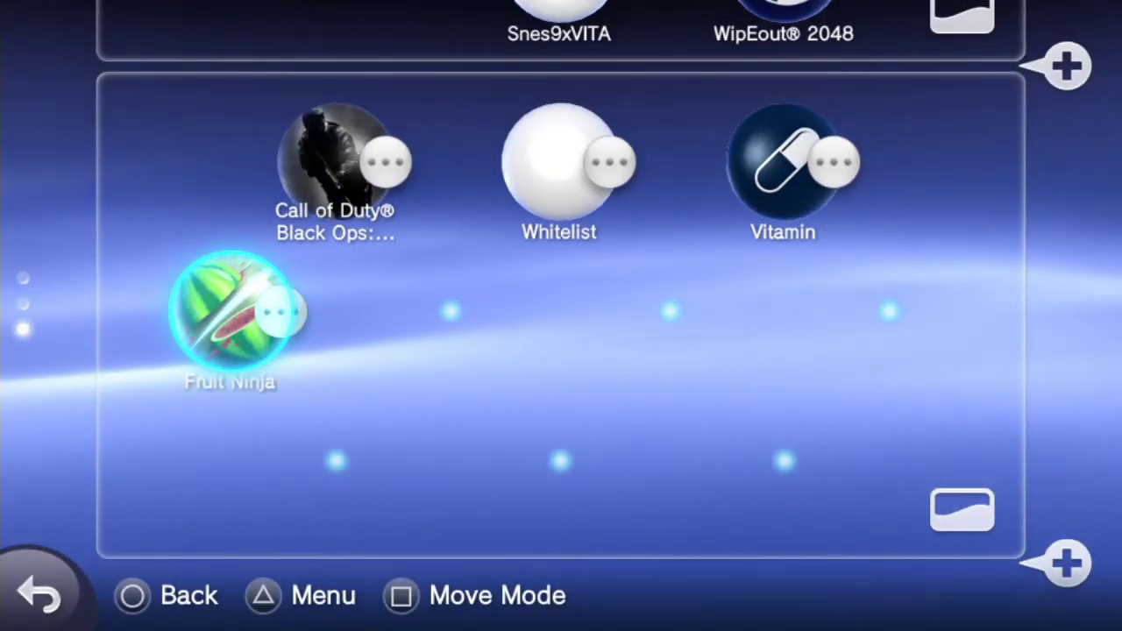
key("Menu")
key("Down")
key("Return")
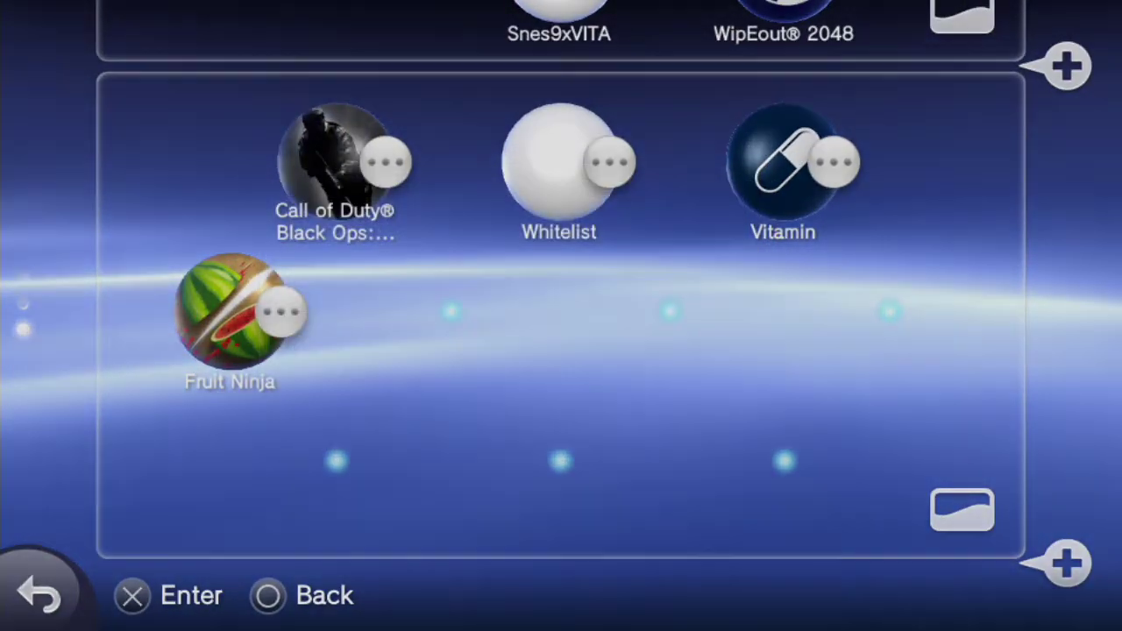
key("Right")
key("Return")
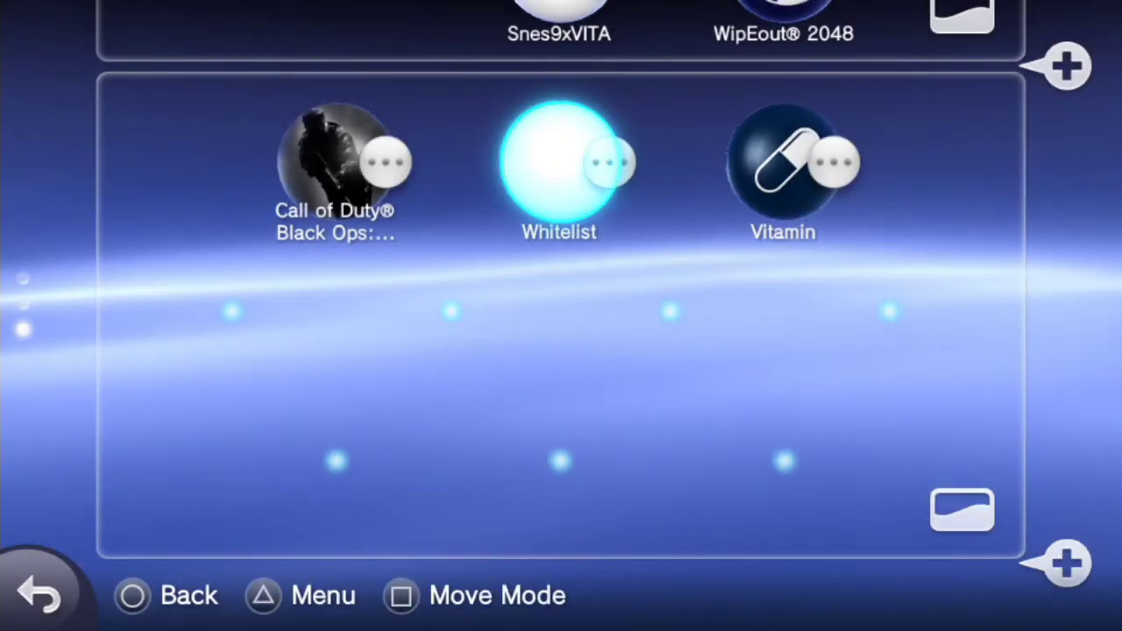
Step: Leave home screen editing and launch molecularShell to reach the list of device partitions
key("Up")
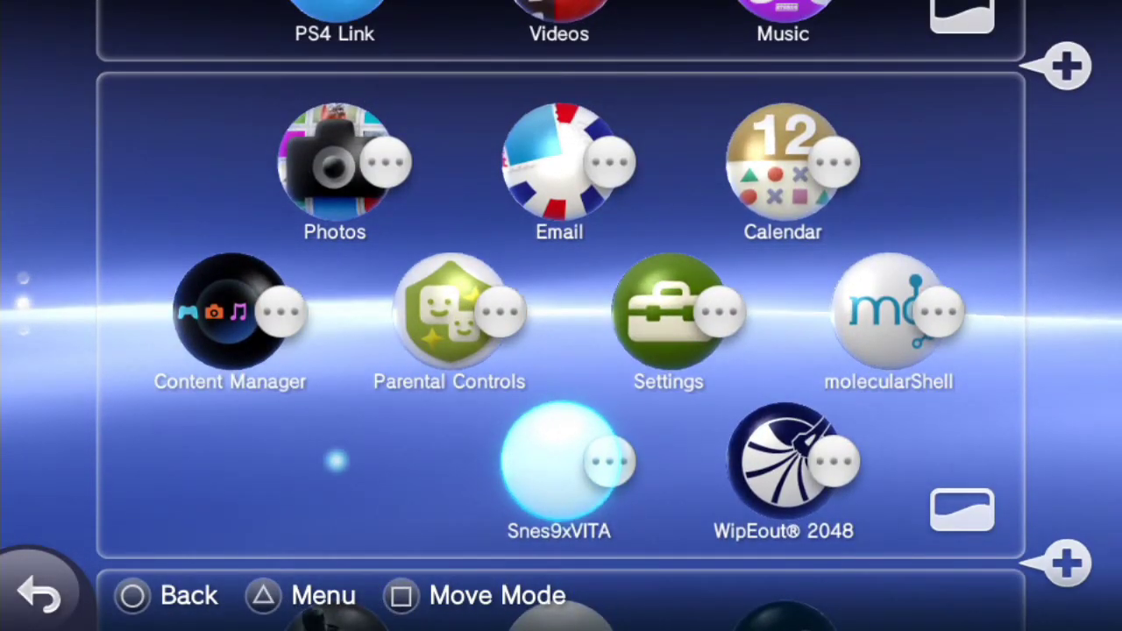
key("Escape")
key("Right")
key("Up")
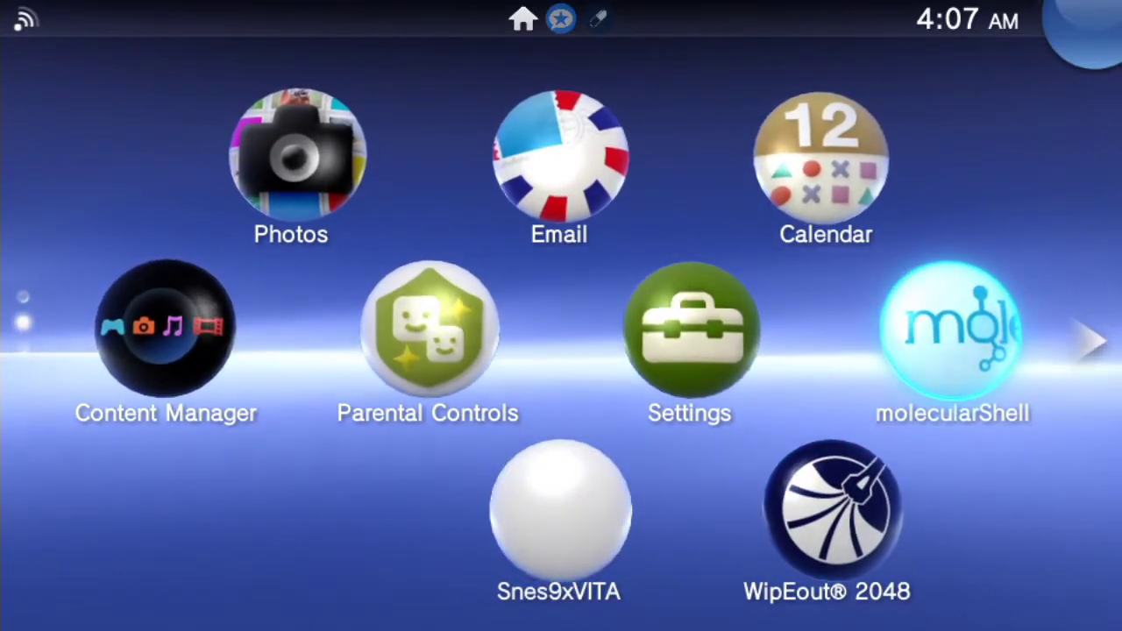
key("Up")
key("Down")
key("Right")
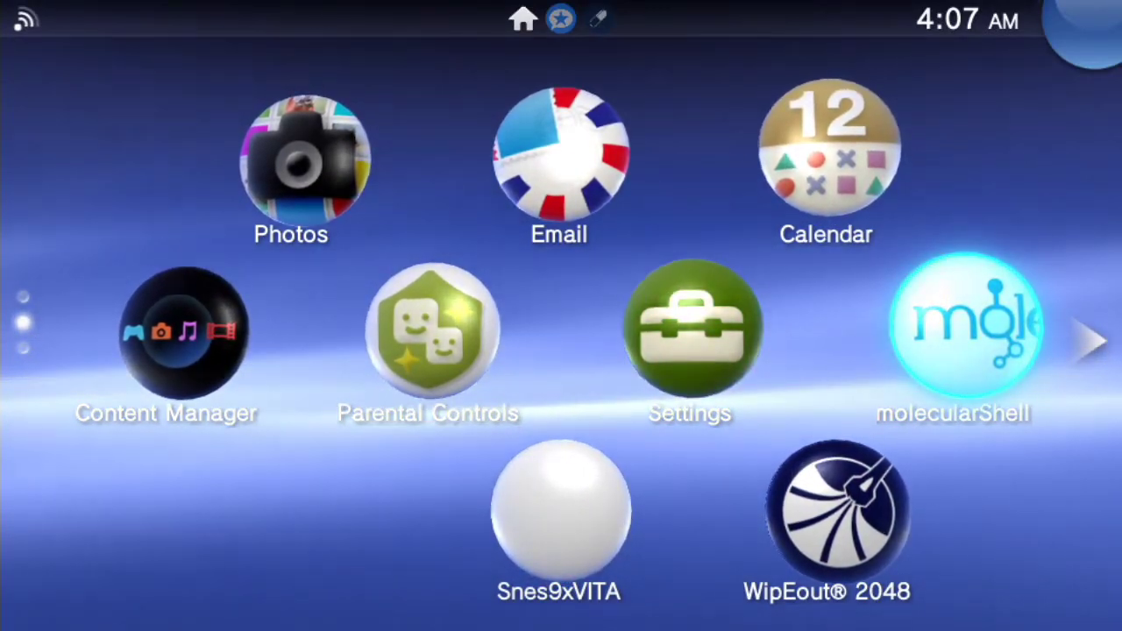
key("Return")
key("Return")
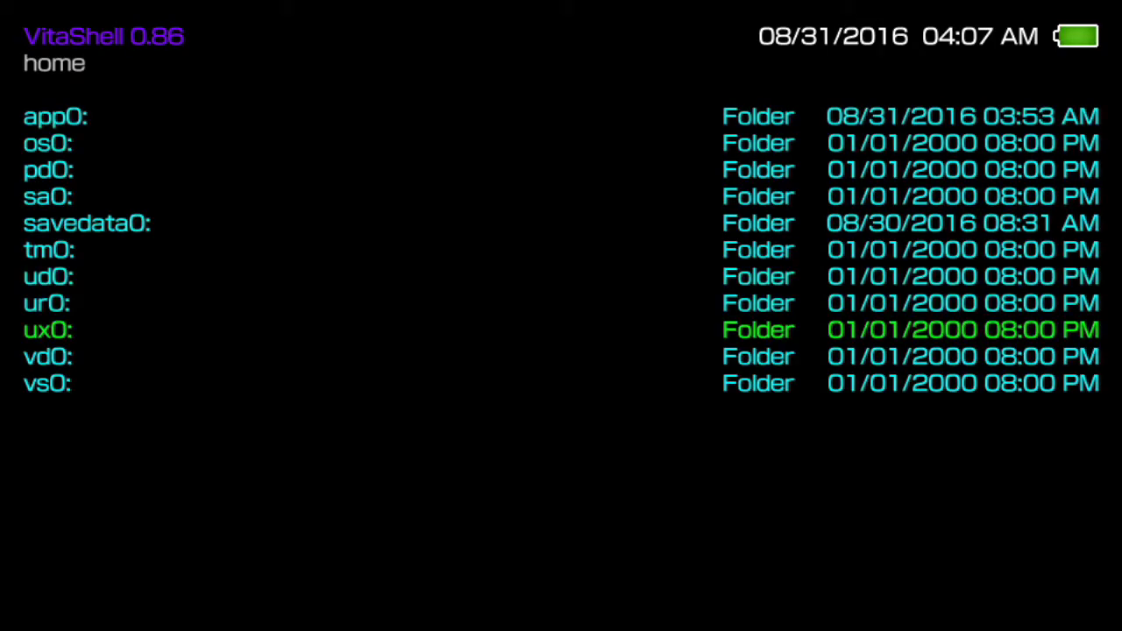
Step: Open the ux0: partition and enter its Vitamin folder containing the dumped game package
key("Return")
key("Down")
key("Down")
key("Down")
key("Down")
key("Down")
key("Down")
key("Down")
key("Down")
key("Down")
key("Down")
key("Down")
key("Down")
key("Down")
key("Down")
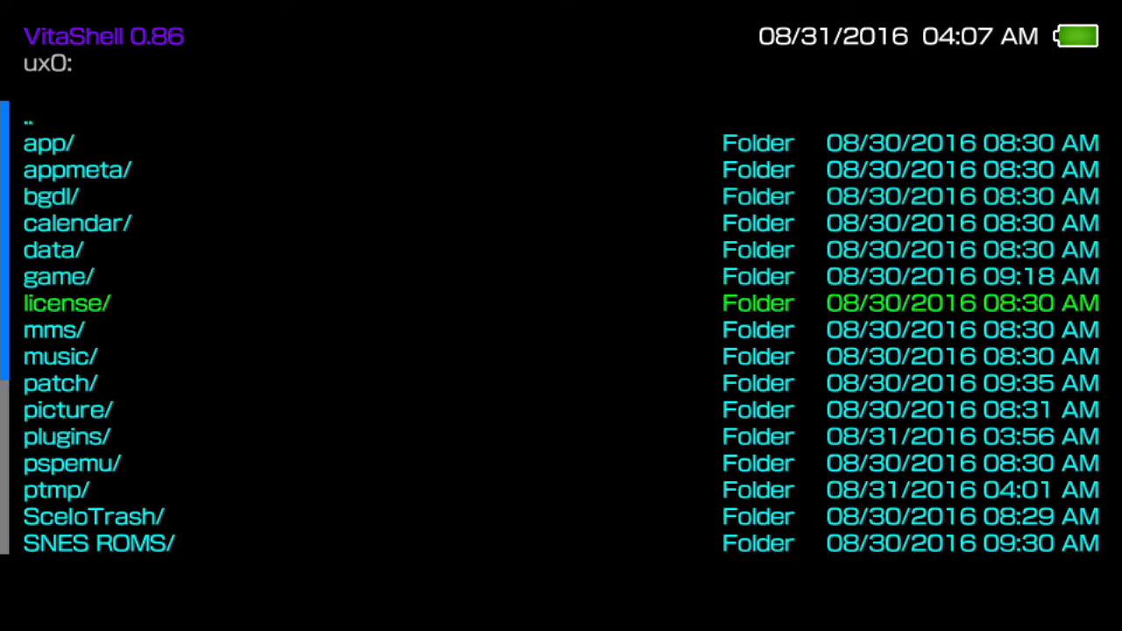
key("Down")
key("Down")
key("Down")
key("Down")
key("Down")
key("Down")
key("Down")
key("Up")
key("Up")
key("Up")
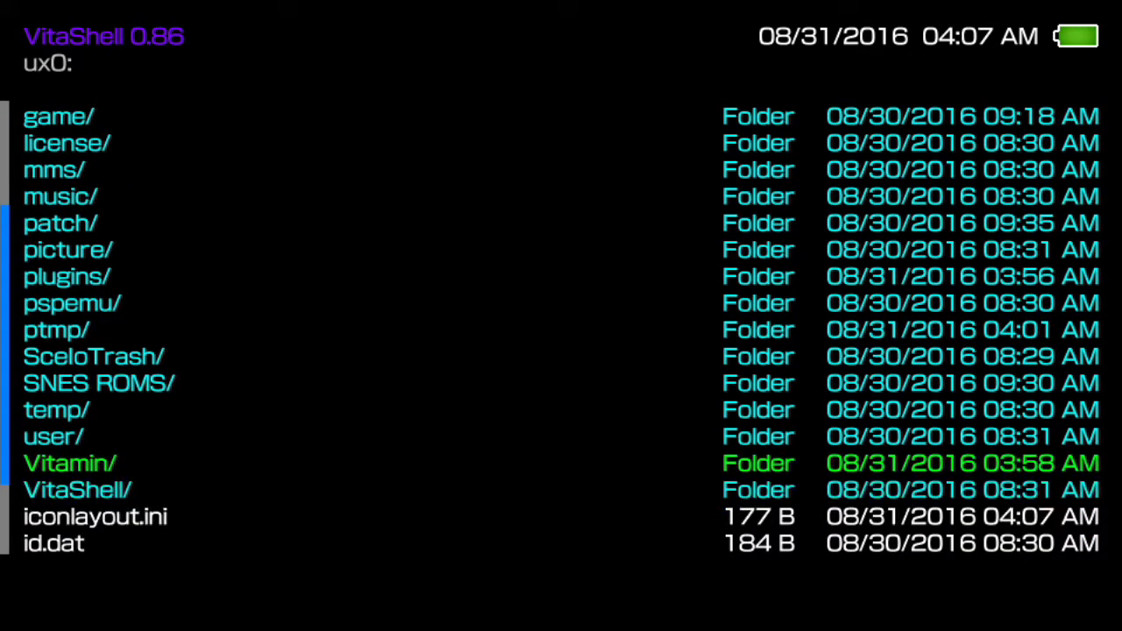
key("Return")
key("Escape")
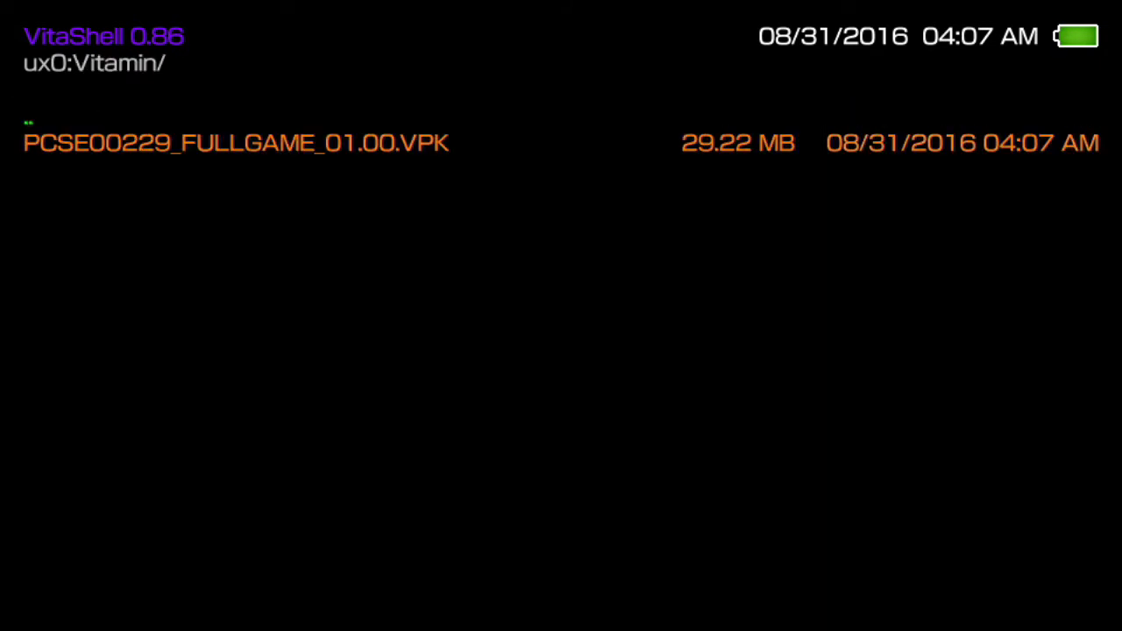
Step: Install the dumped package PCSE00229_FULLGAME_01.00.VPK
key("Down")
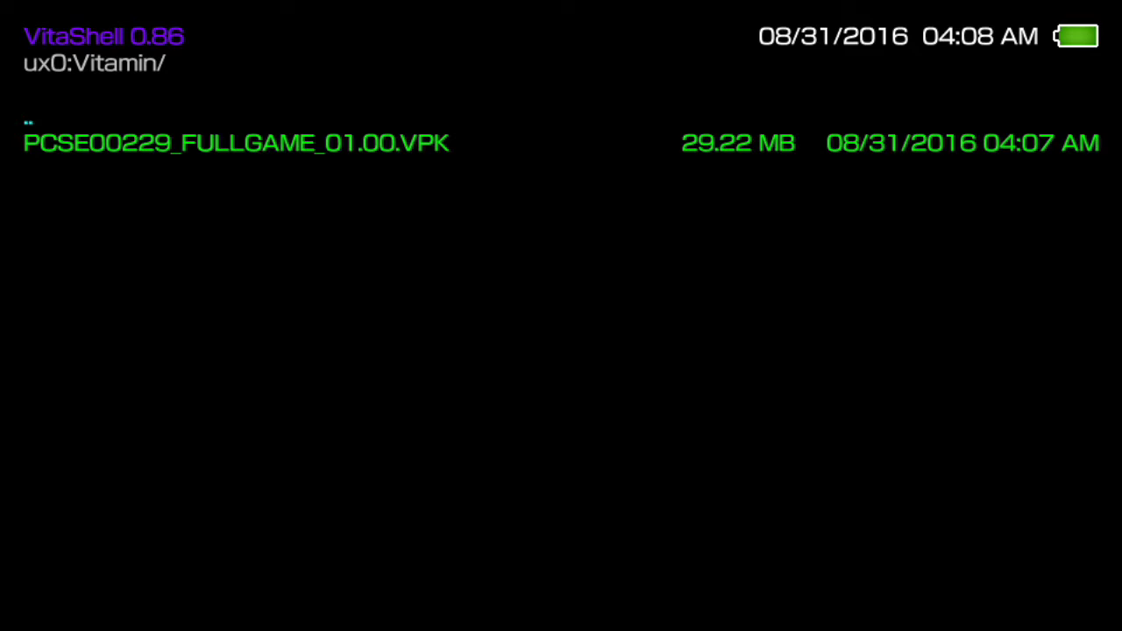
key("Return")
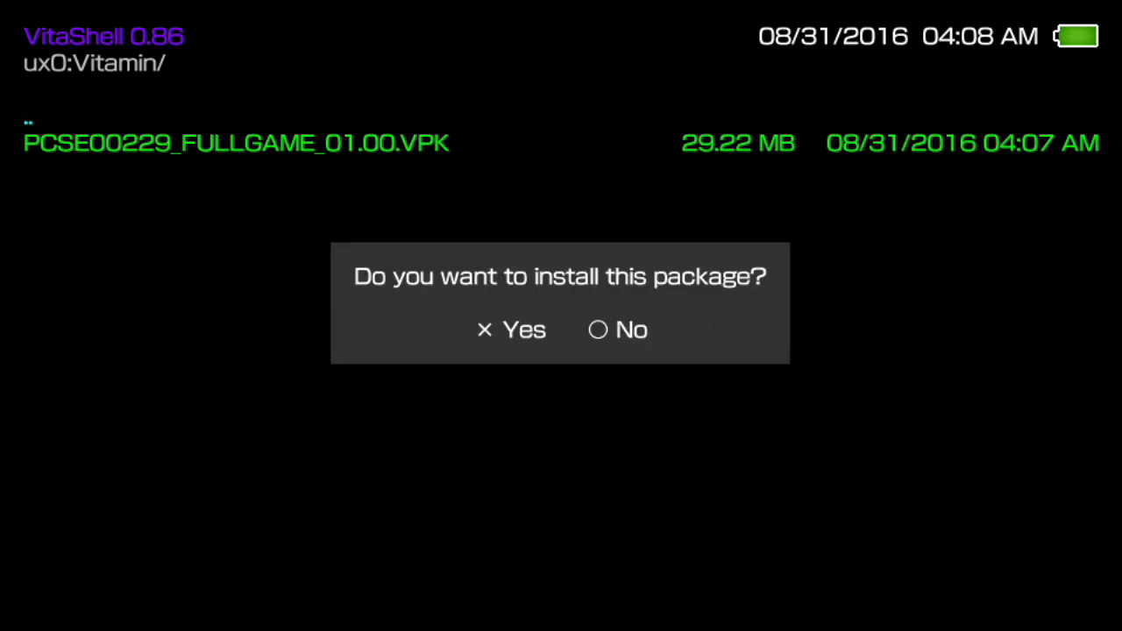
key("Return")
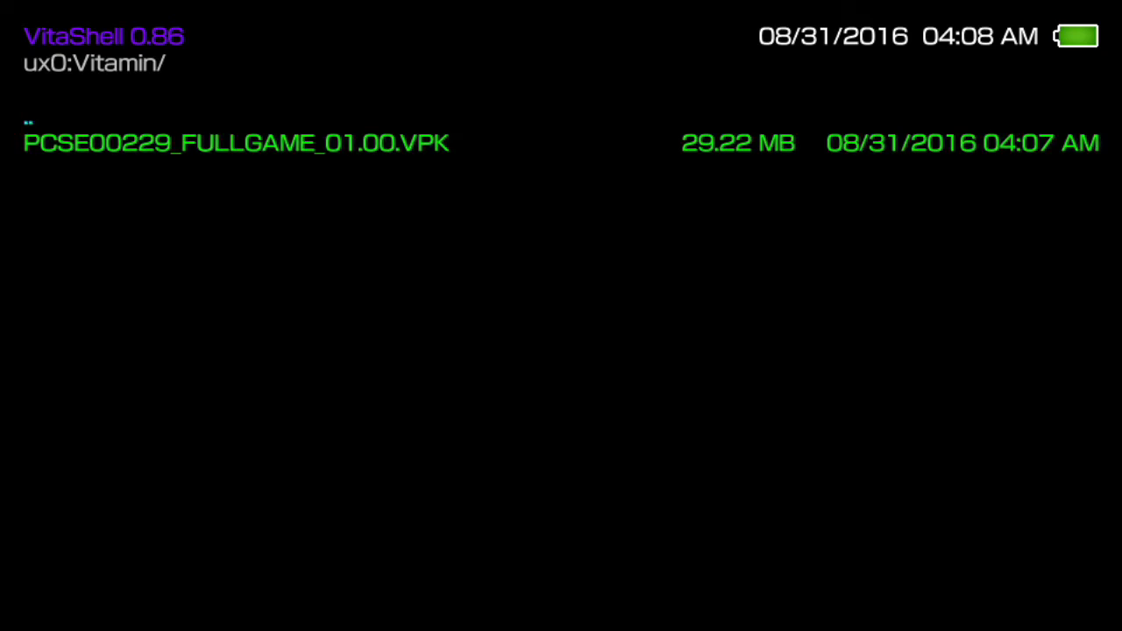
Step: Delete the package file PCSE00229_FULLGAME_01.00.VPK from the Vitamin folder and go back to the ux0: listing
key("Menu")
key("Down")
key("Down")
key("Down")
key("Down")
key("Down")
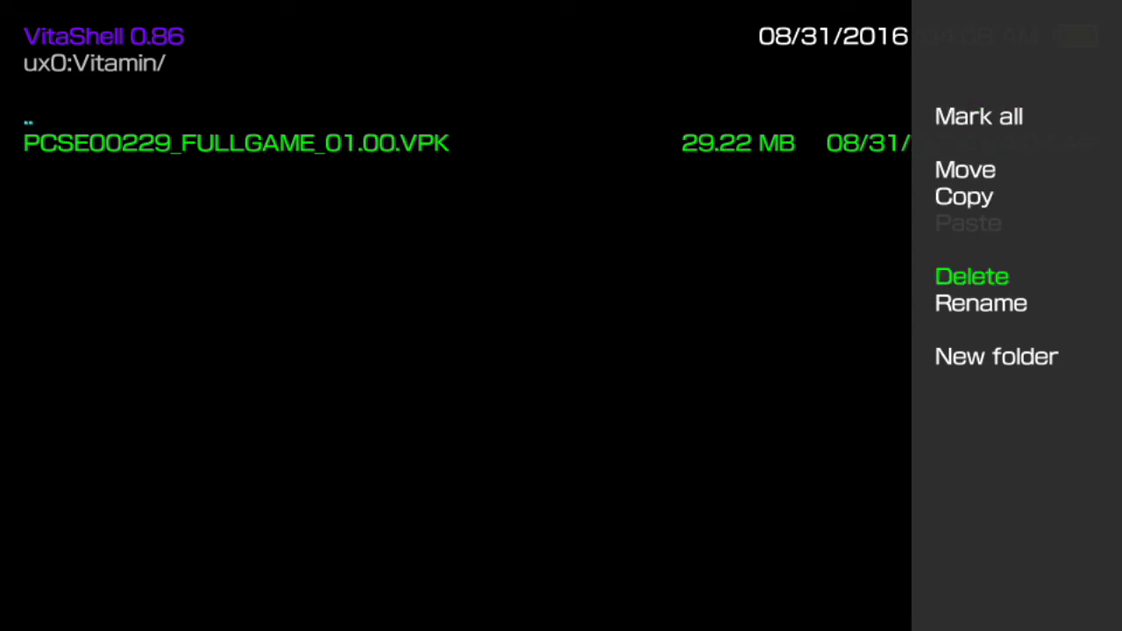
key("Up")
key("Up")
key("Return")
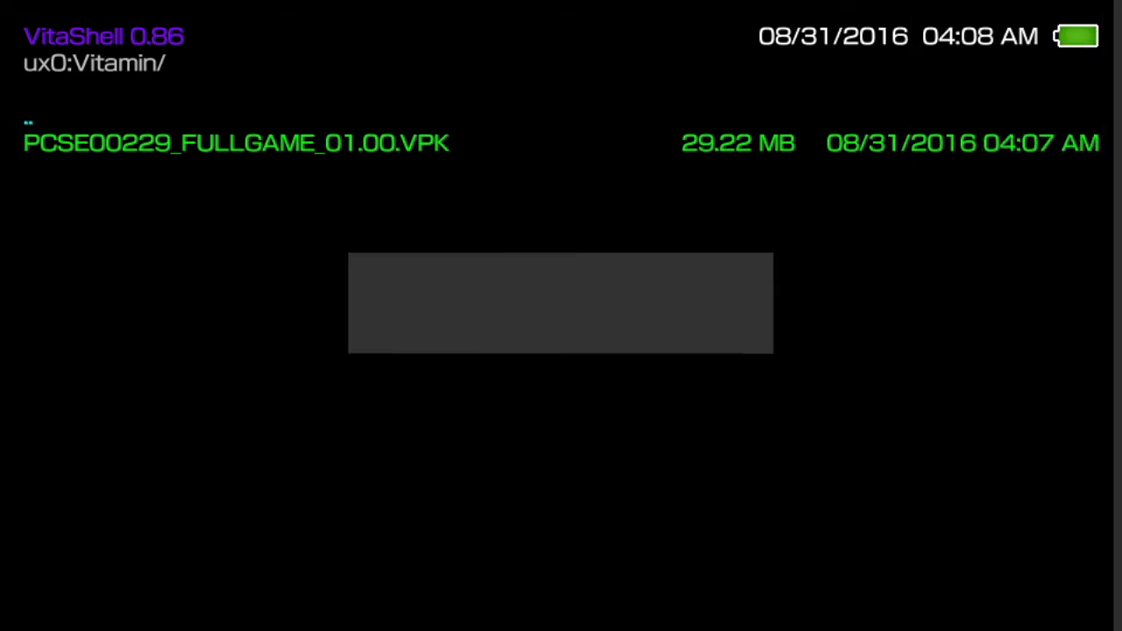
key("Return")
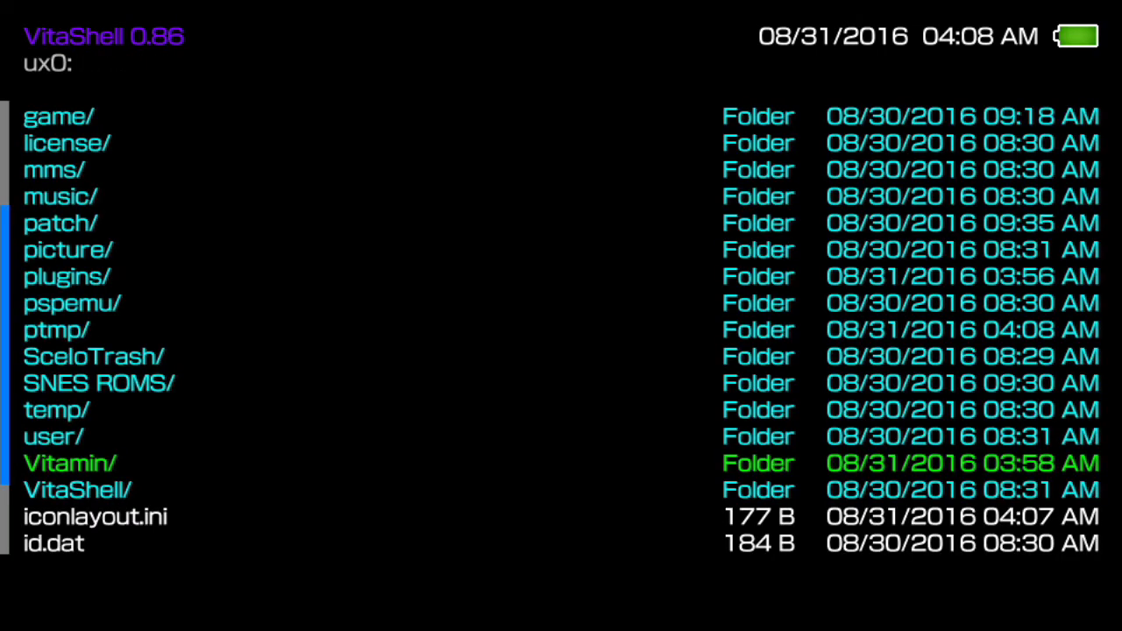
Step: Minimize molecularShell, start Vitamin to check its list of dumpable games, and return to Vitamin's start page
key("super")
key("Left")
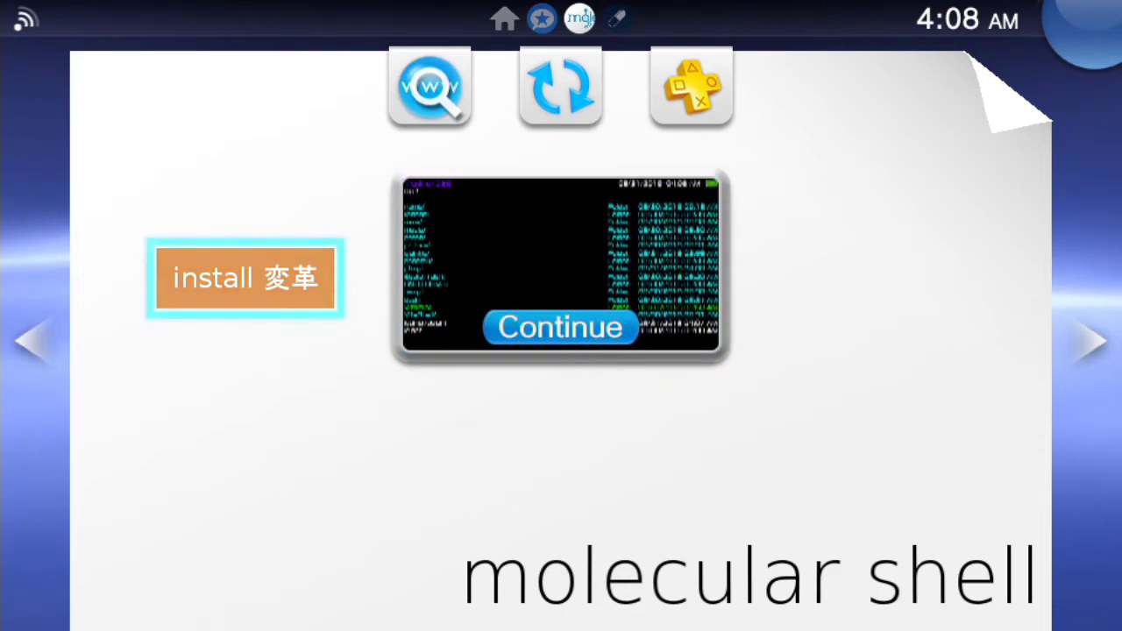
key("Right")
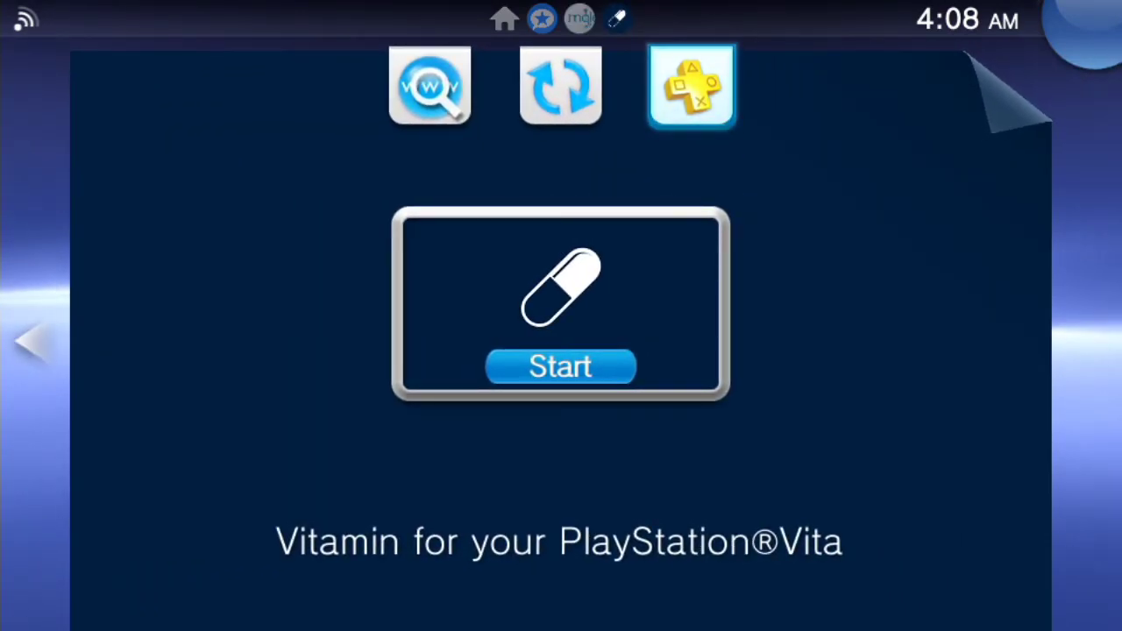
key("Down")
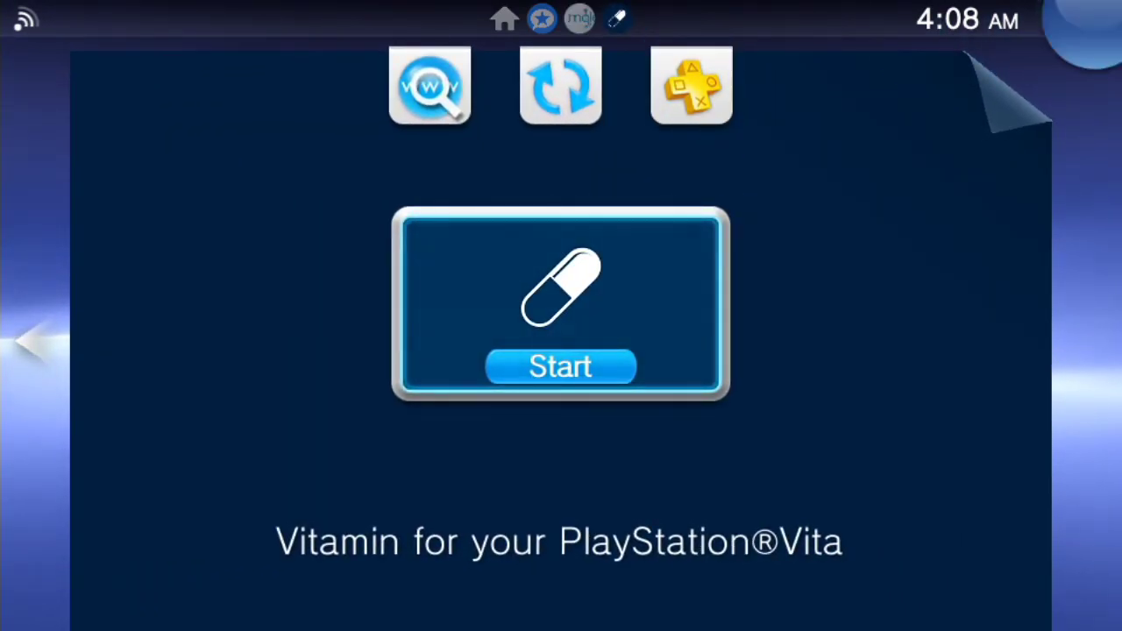
key("Return")
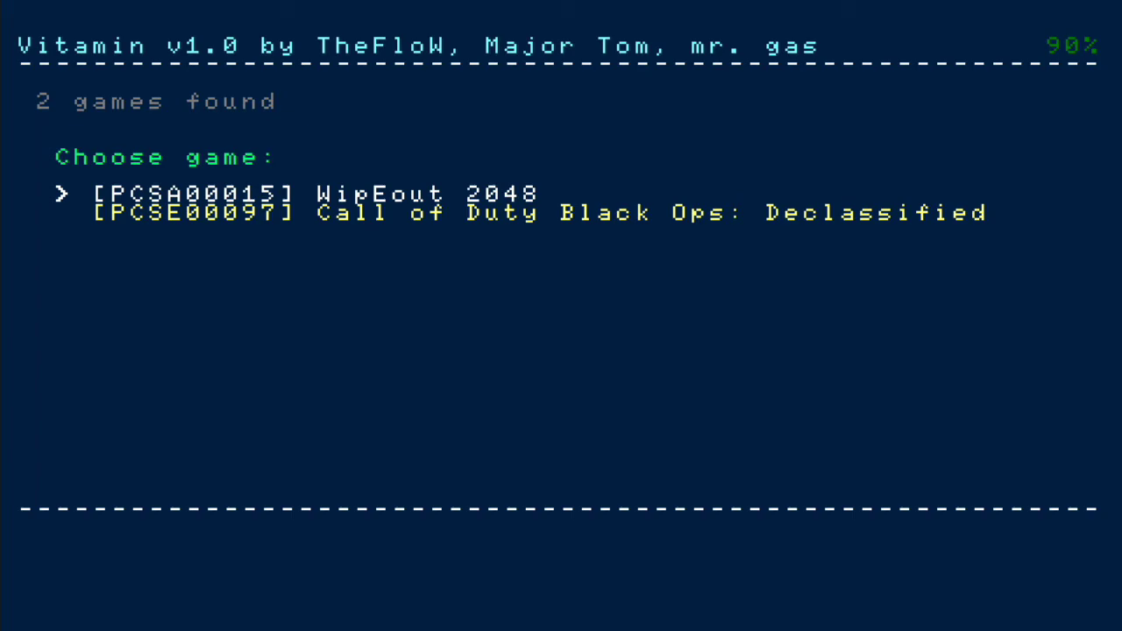
key("super")
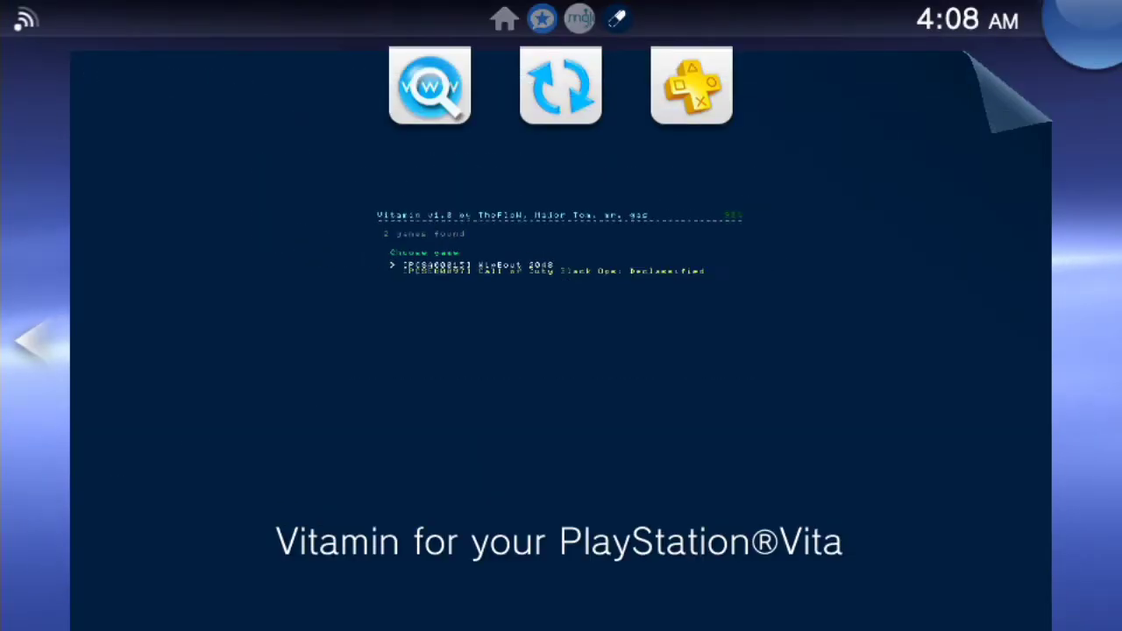